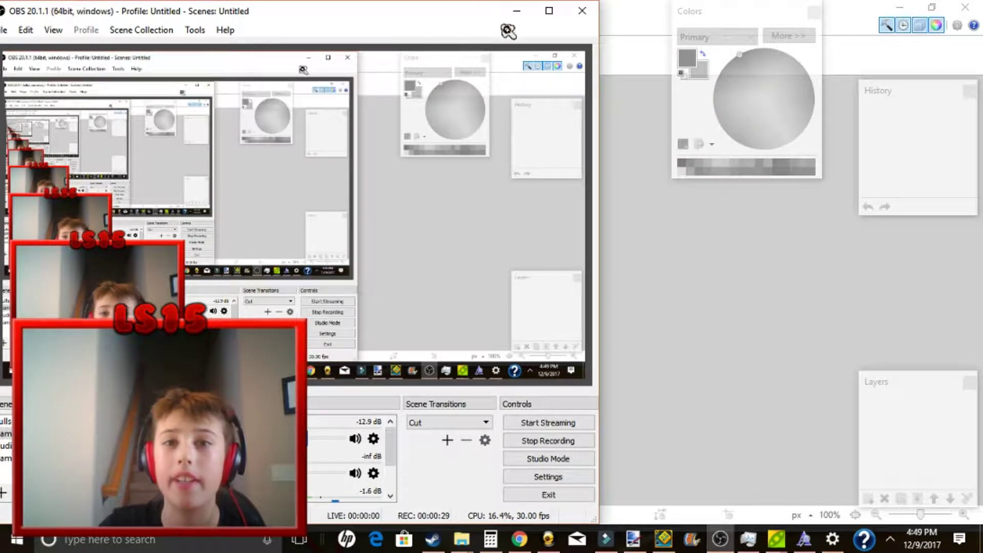
Switch to paint.net and open the image fordukduk3.png from the Pictures folder
left_click(516, 11)
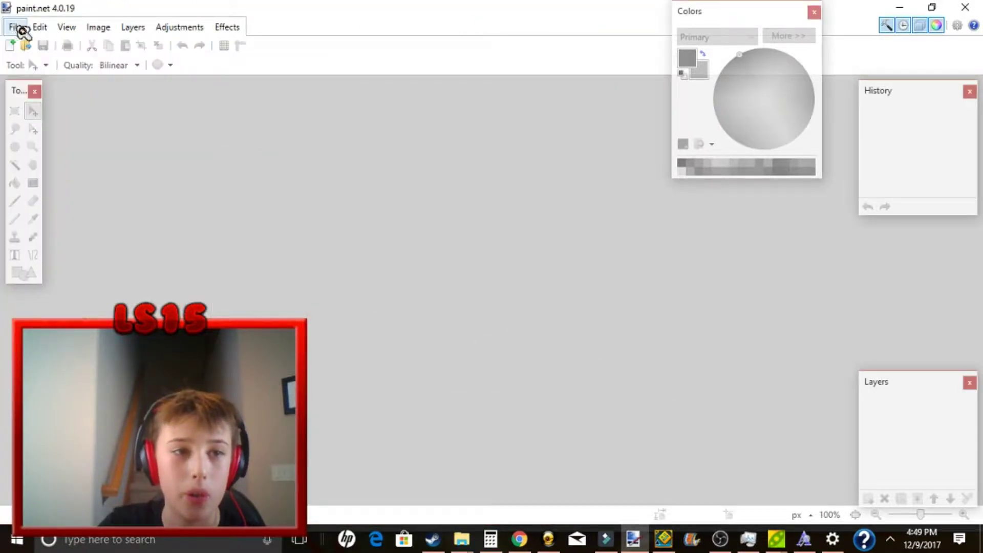
left_click(10, 28)
left_click(16, 26)
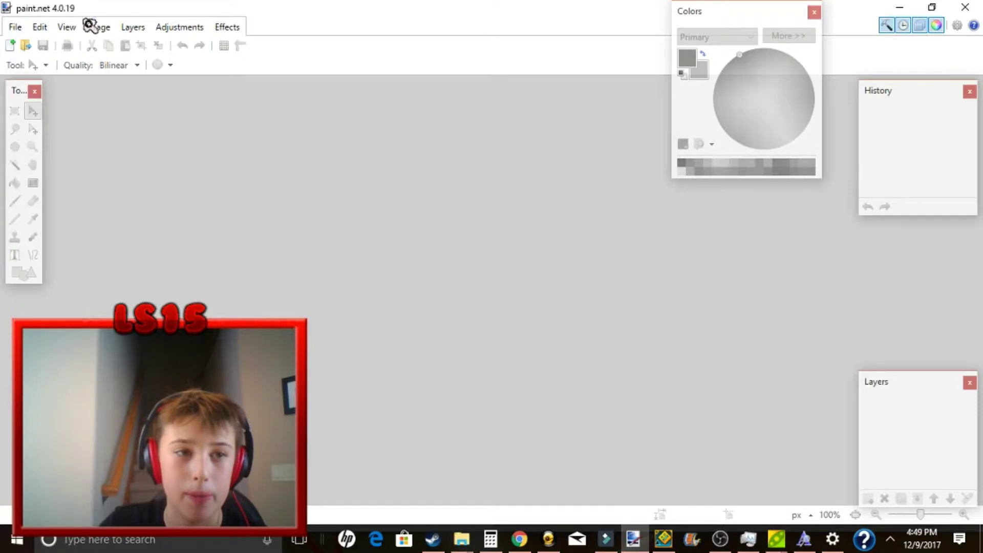
left_click(27, 30)
left_click(44, 60)
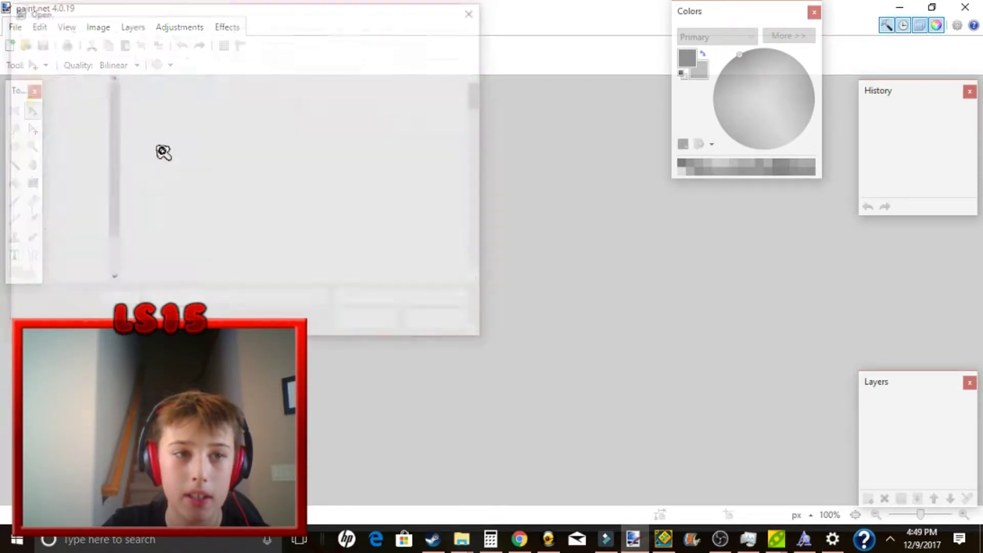
scroll(412, 176, "down", 6)
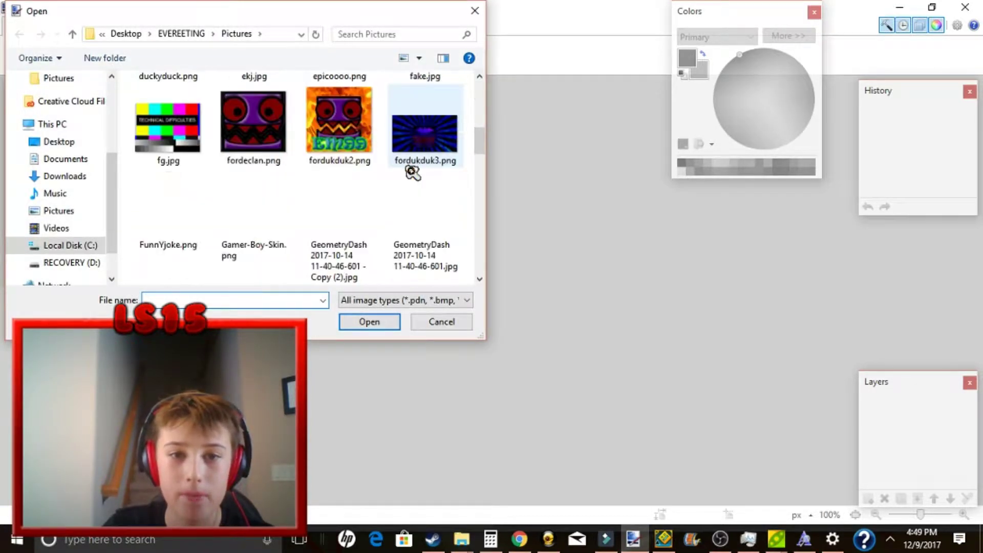
double_click(413, 161)
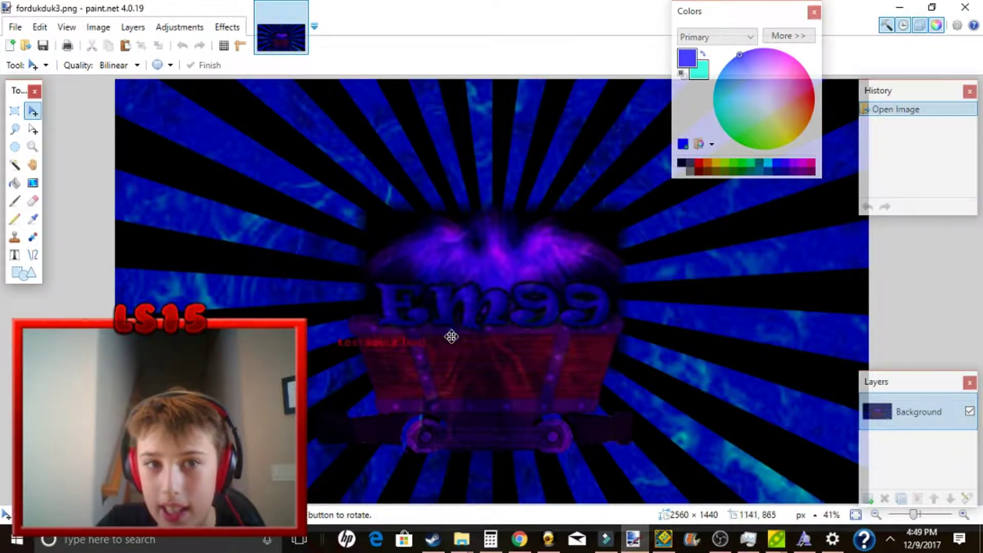
Check the canvas size settings of the opened image without changing them
left_click(26, 45)
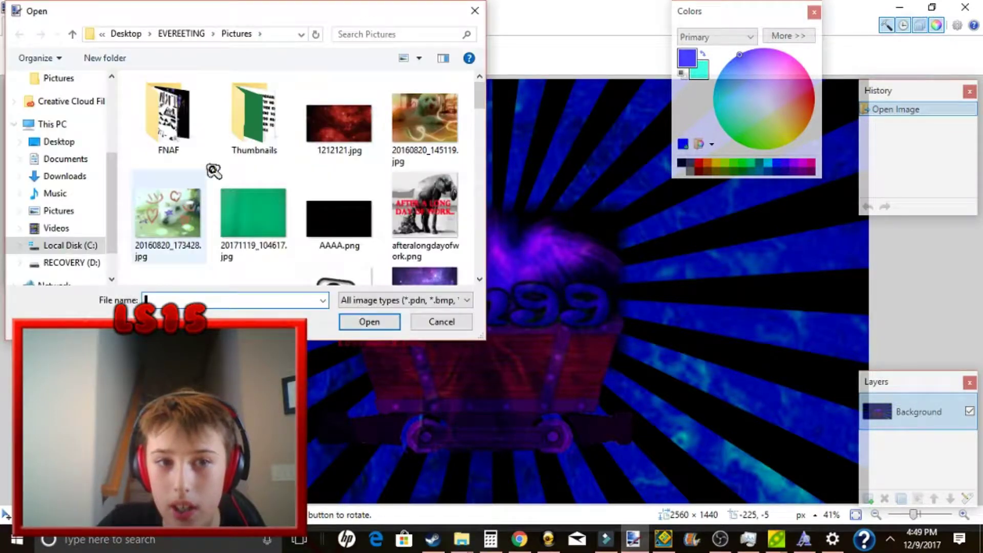
left_click(475, 10)
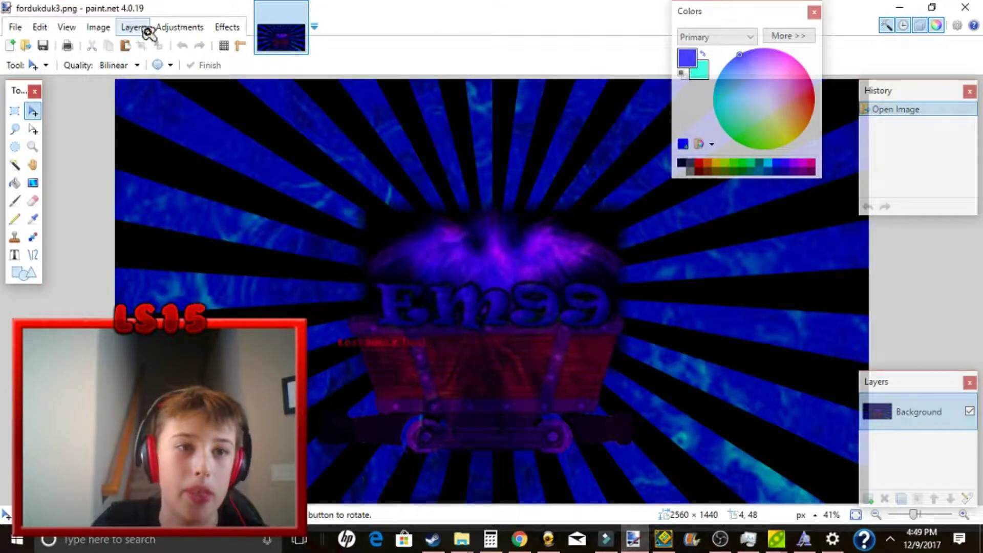
left_click(99, 28)
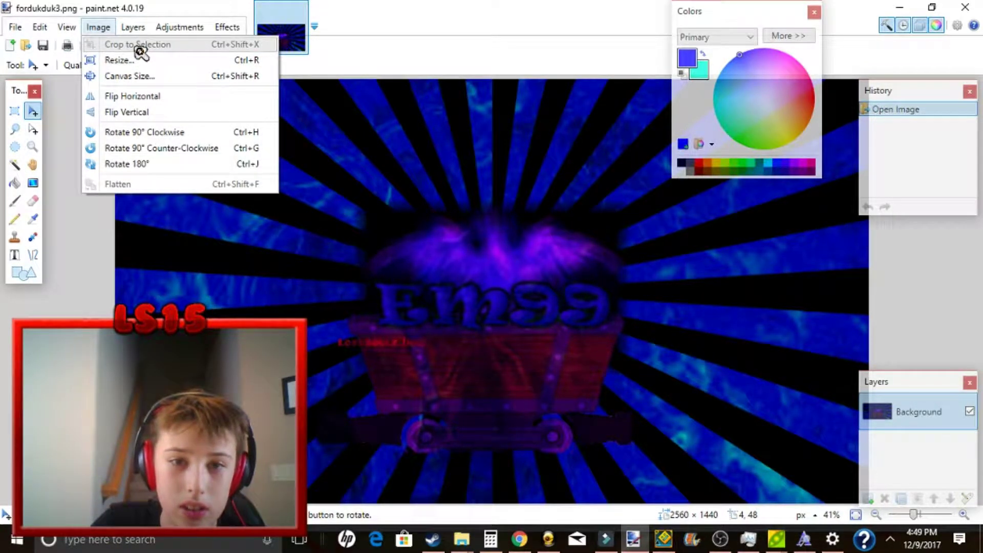
left_click(189, 76)
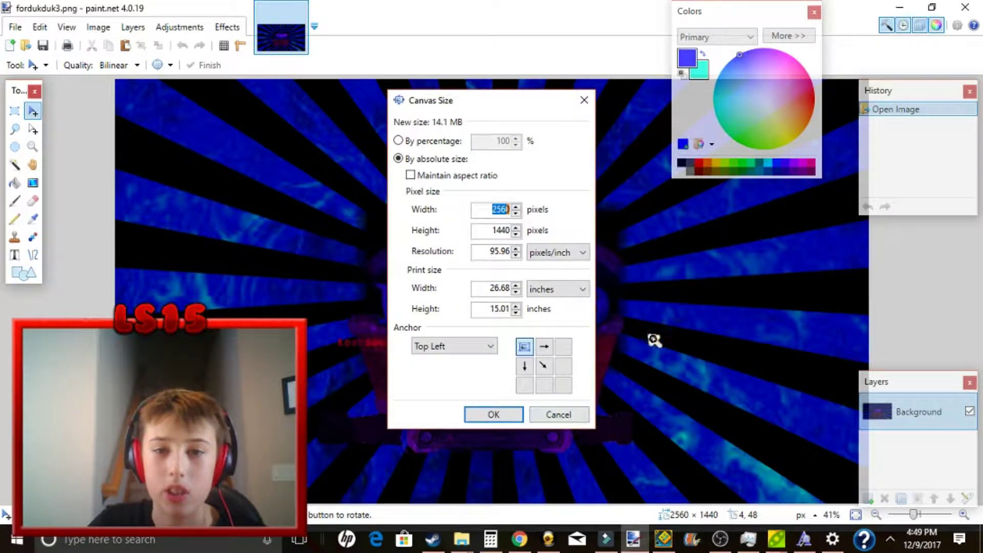
left_click(561, 415)
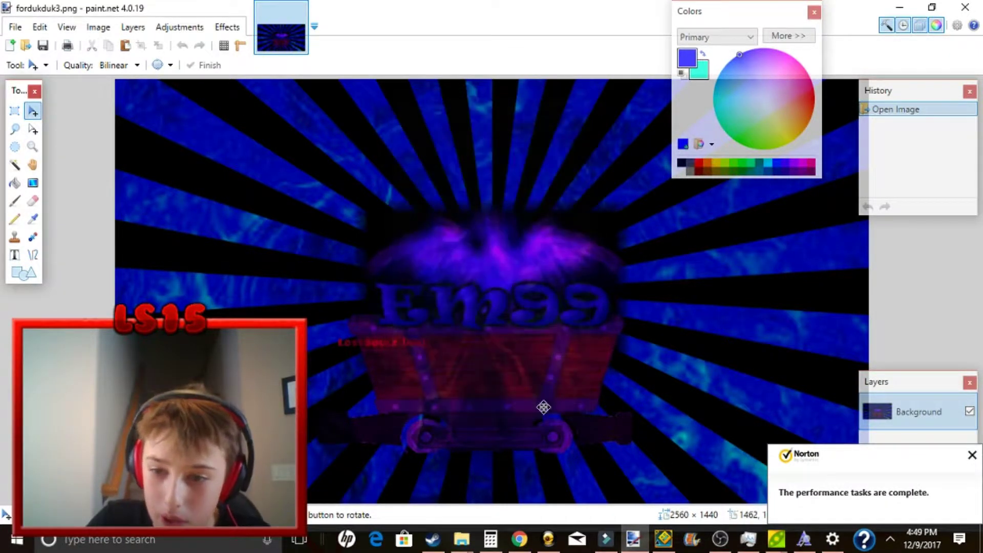
Create a new image 2560 pixels wide and 1440 pixels high
left_click(10, 45)
type("2560")
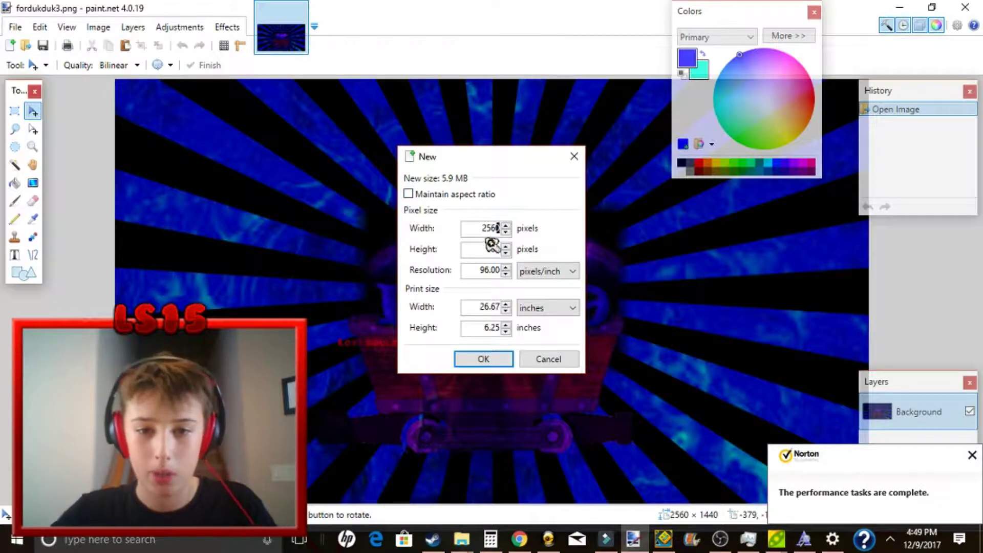
type("1440")
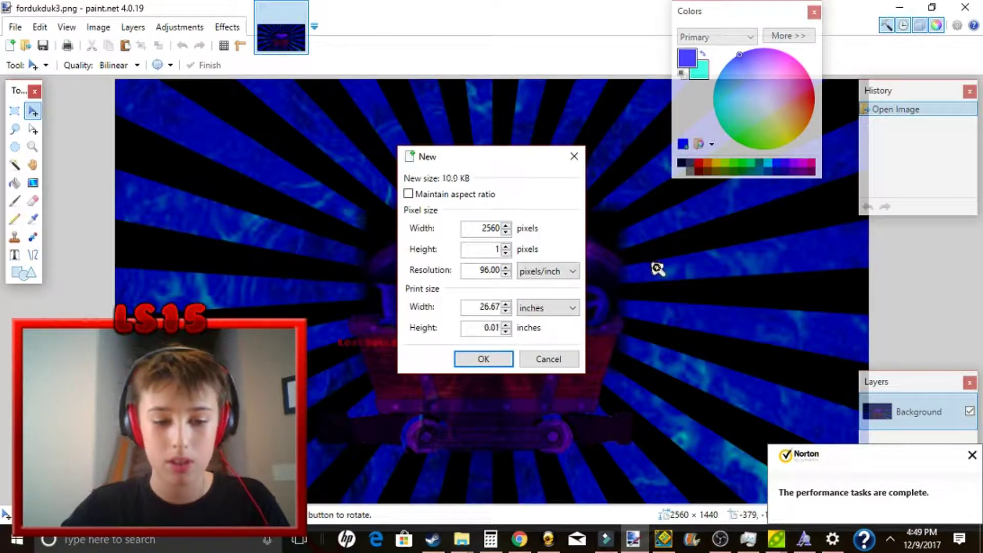
left_click(501, 360)
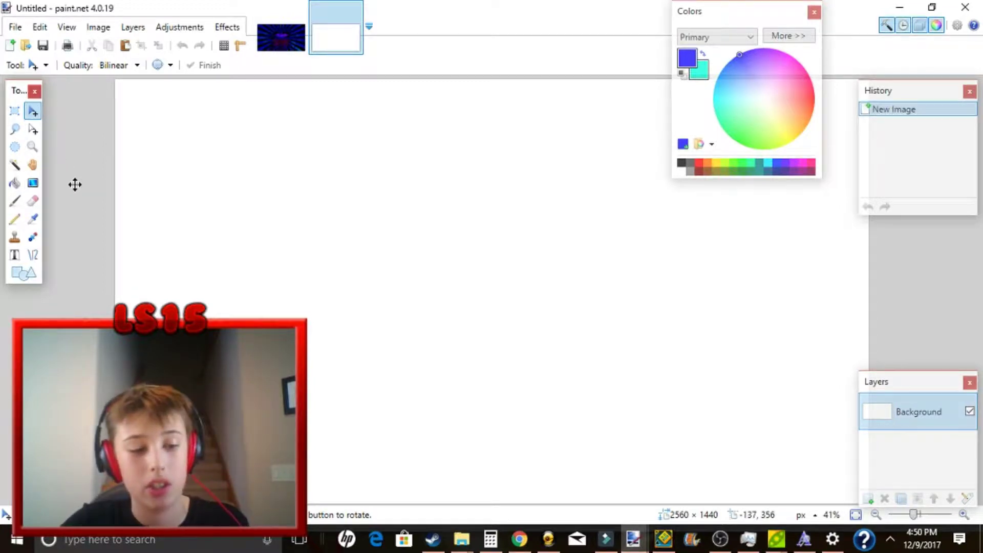
Select the whole white background of the 2560 × 1440 image with the Magic Wand and cut it to leave a transparent canvas
key("s")
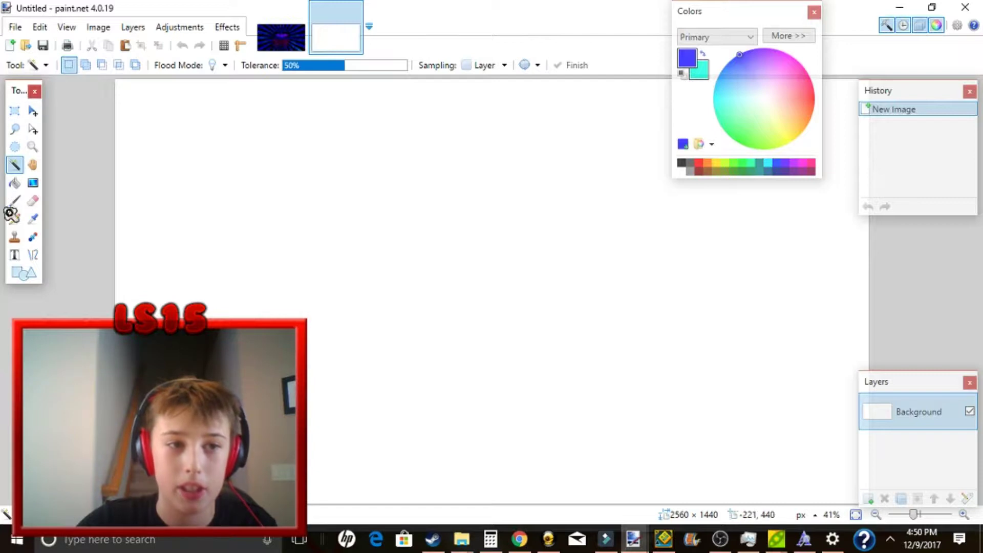
left_click(478, 264)
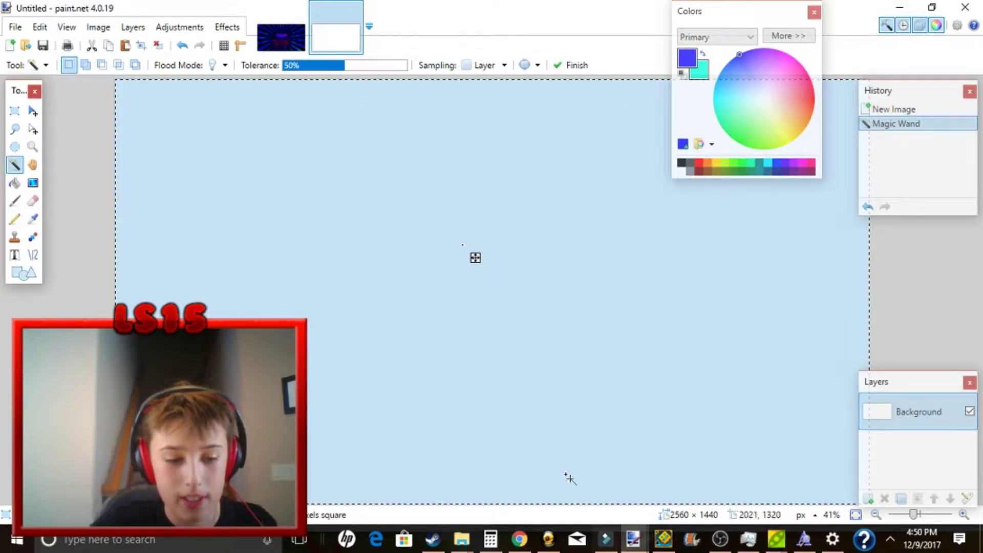
key("ctrl+x")
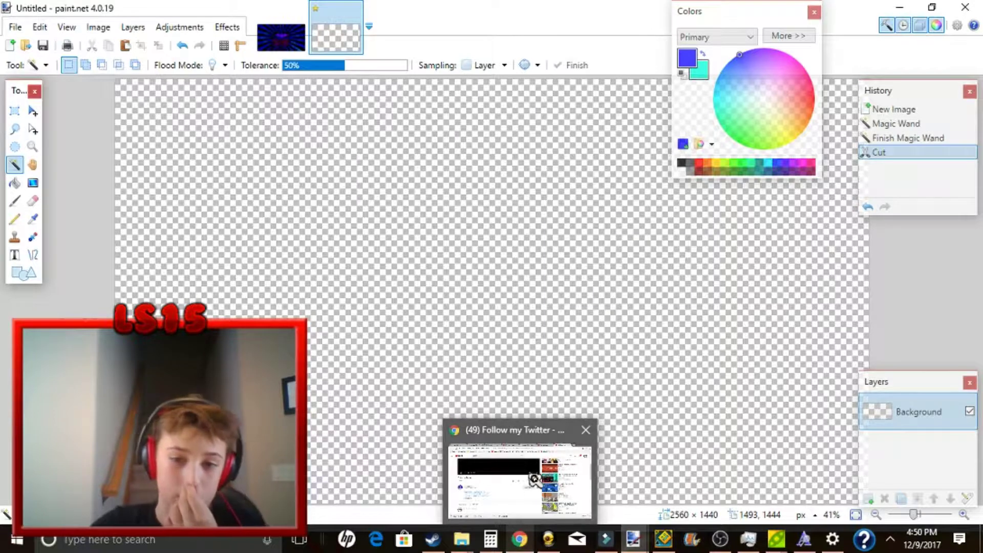
Switch to Chrome and search Google Images for "lightning bolt"
left_click(535, 481)
left_click(584, 32)
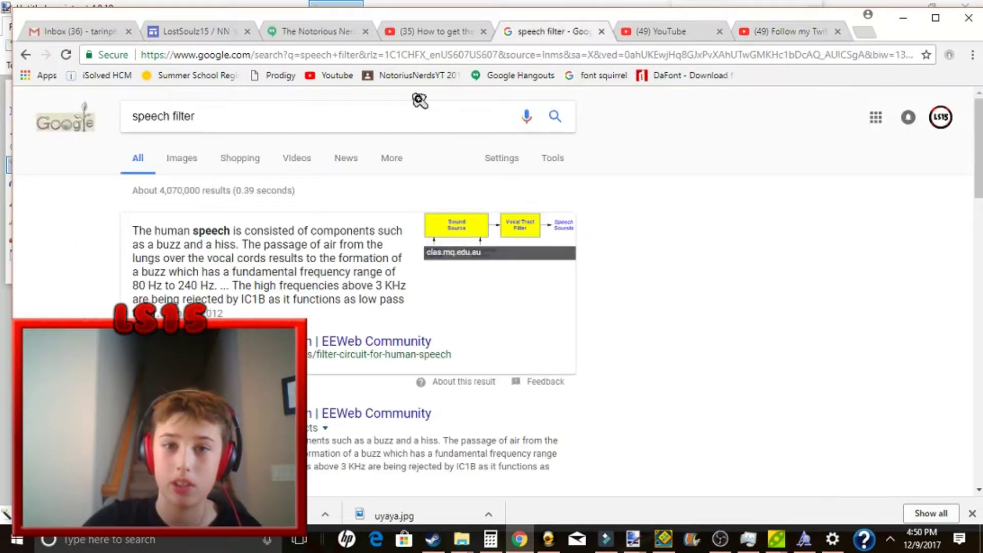
left_click_drag(230, 117, 131, 118)
type("l")
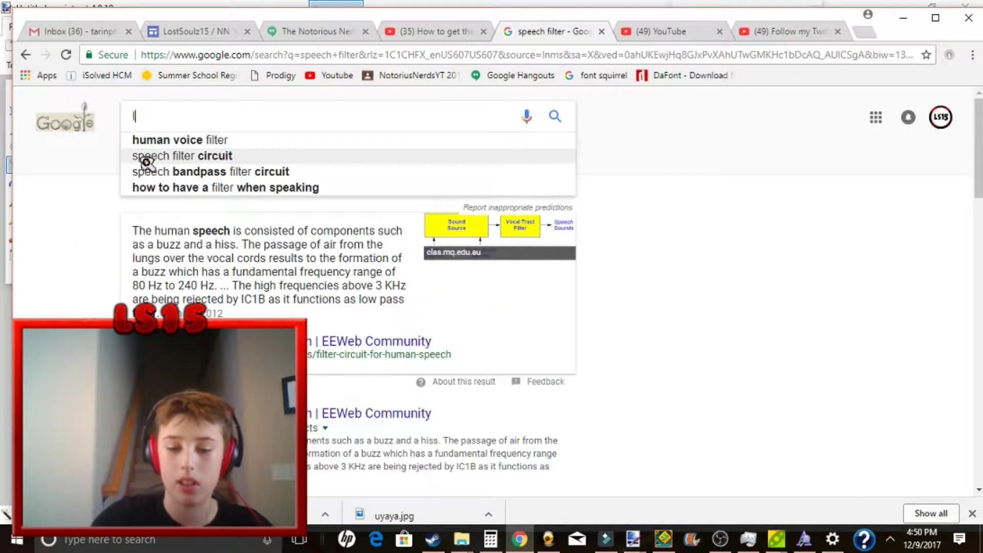
type("ightning bolt")
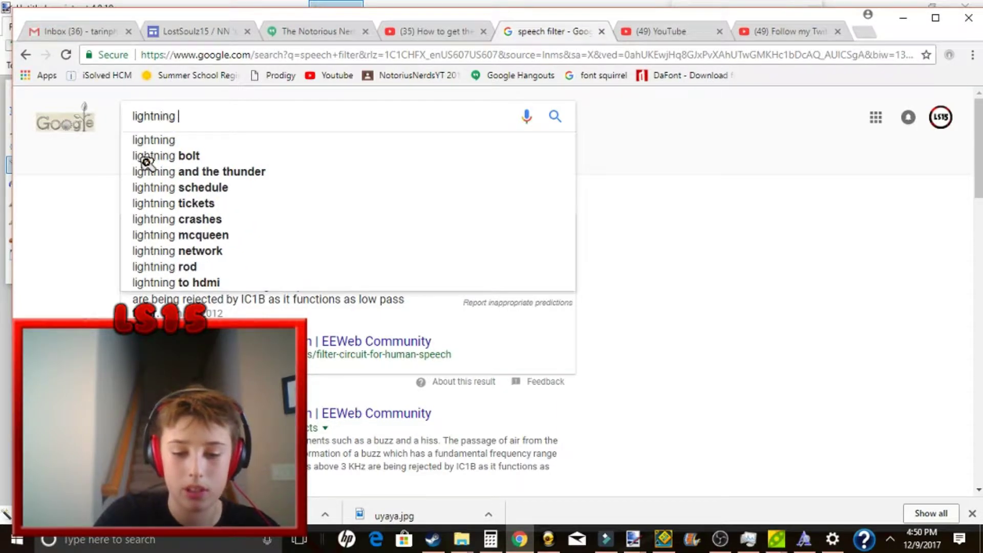
key("Return")
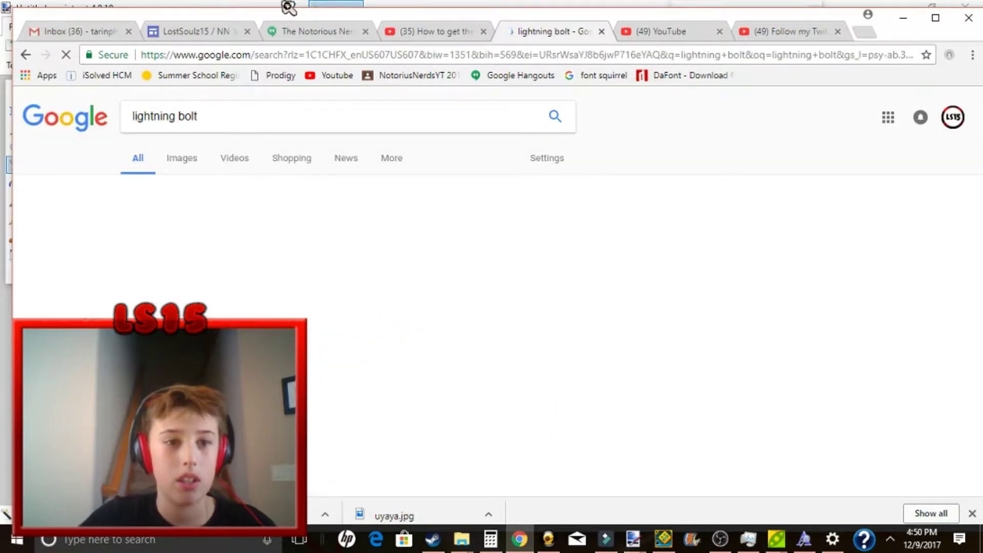
left_click(190, 159)
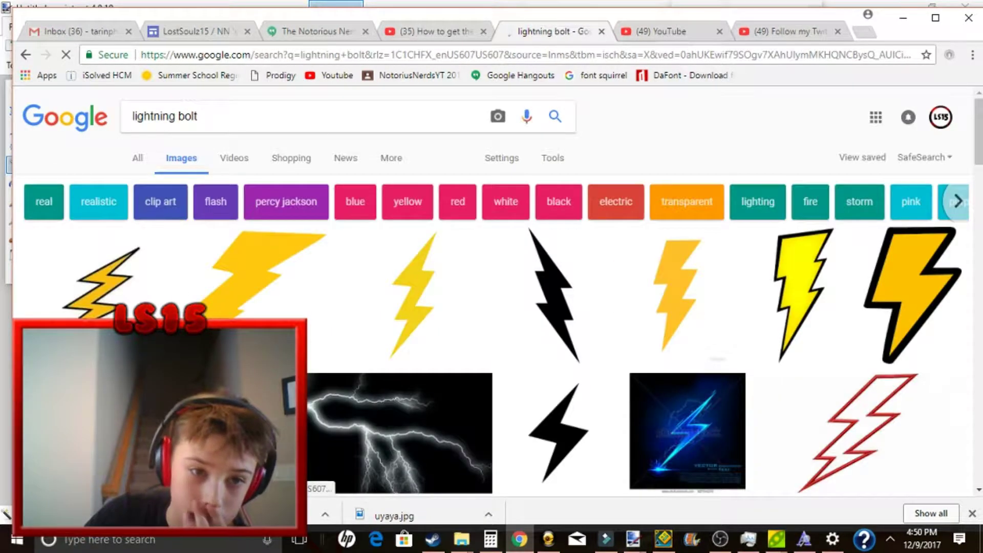
Browse the image results and copy the picture of white lightning branching across a black background
scroll(322, 425, "down", 3)
scroll(321, 429, "down", 3)
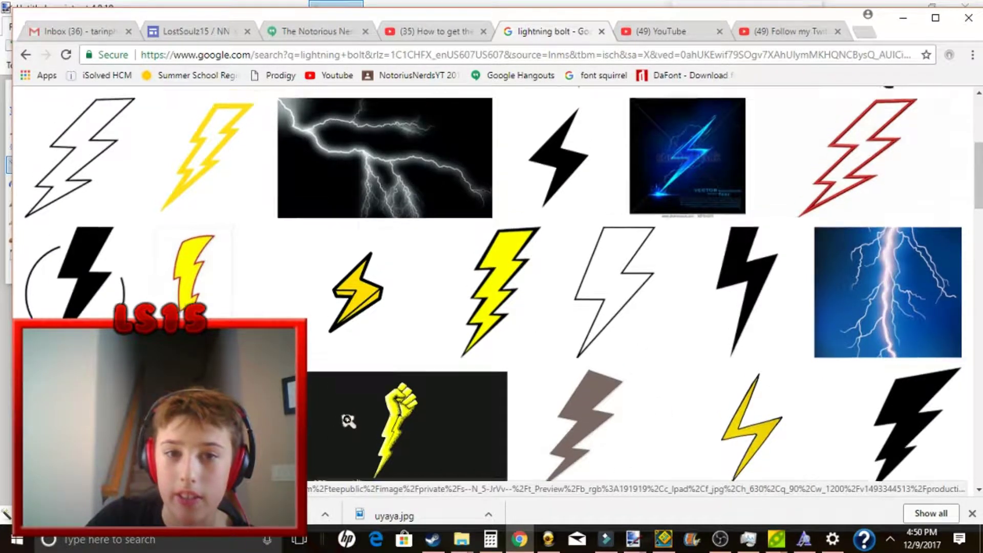
scroll(346, 419, "up", 3)
right_click(380, 293)
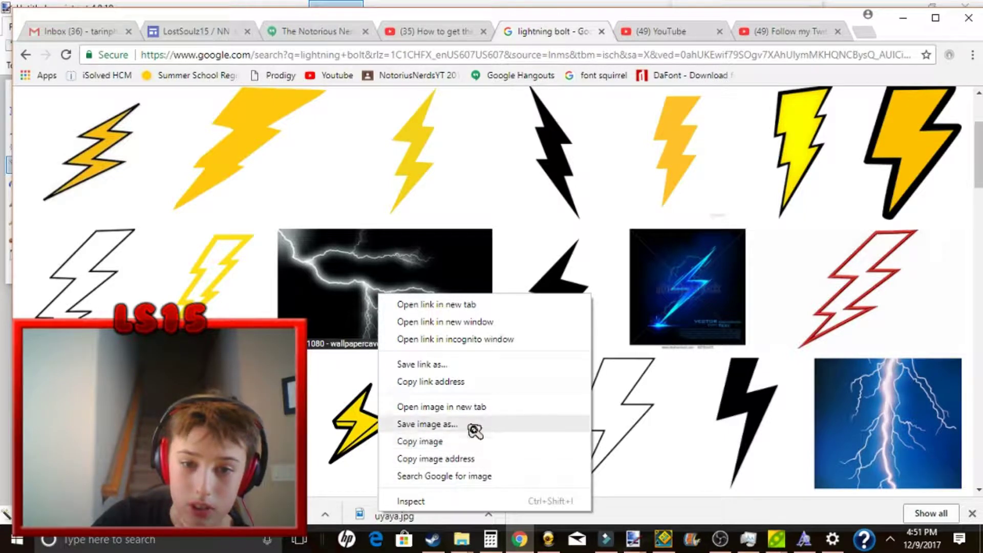
left_click(432, 441)
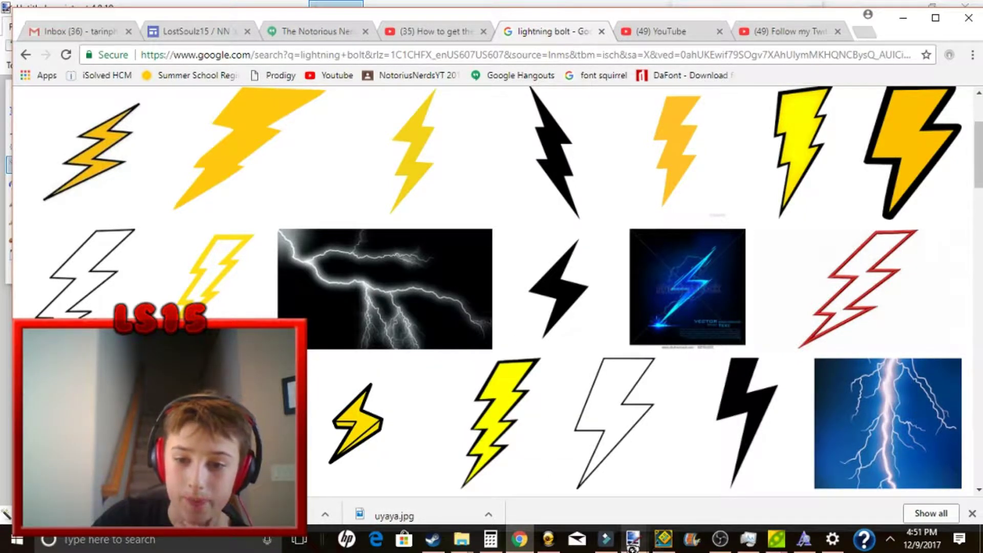
Paste the lightning picture into the transparent paint.net image, stretch it over the whole canvas, deselect it and add a new layer
mouse_move(632, 543)
left_click(681, 484)
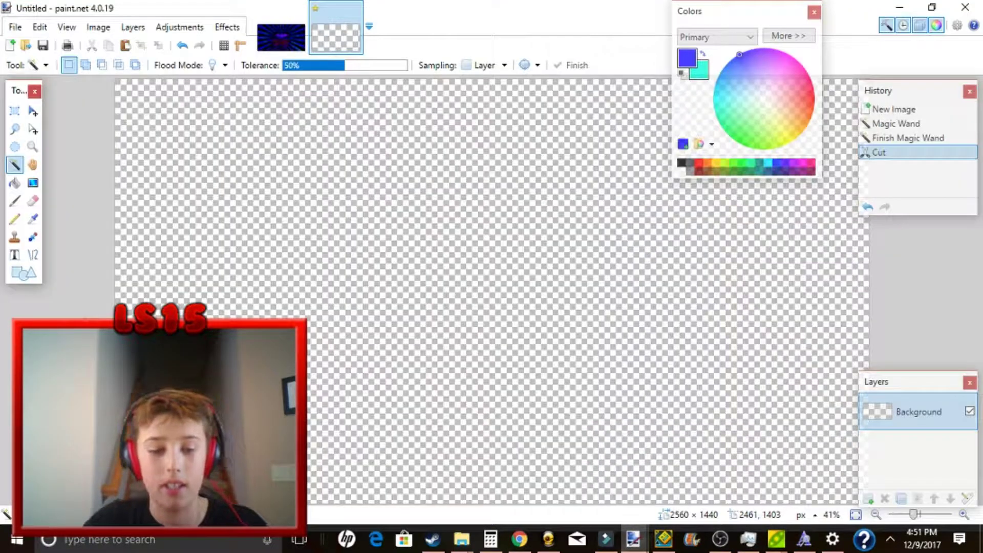
key("ctrl+v")
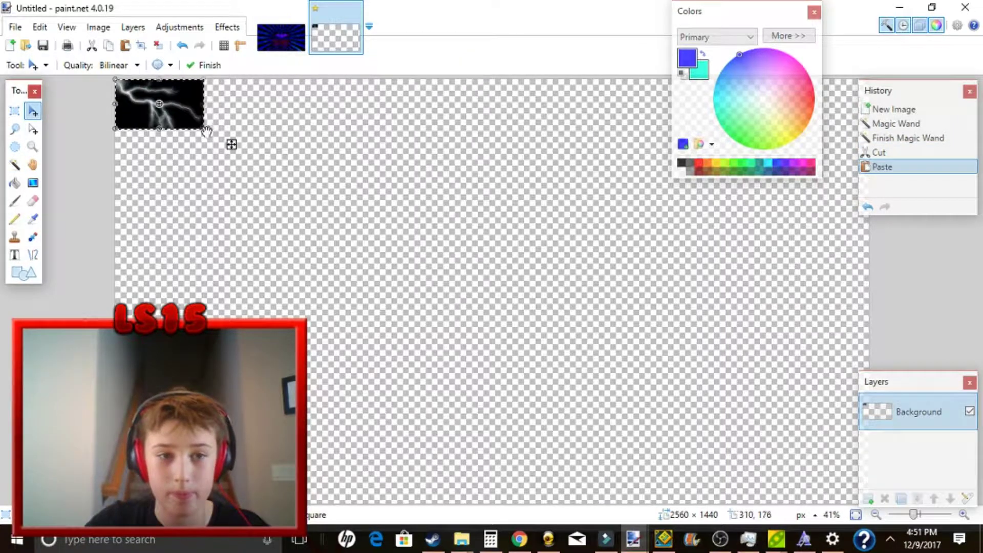
left_click_drag(202, 130, 979, 509)
left_click(158, 45)
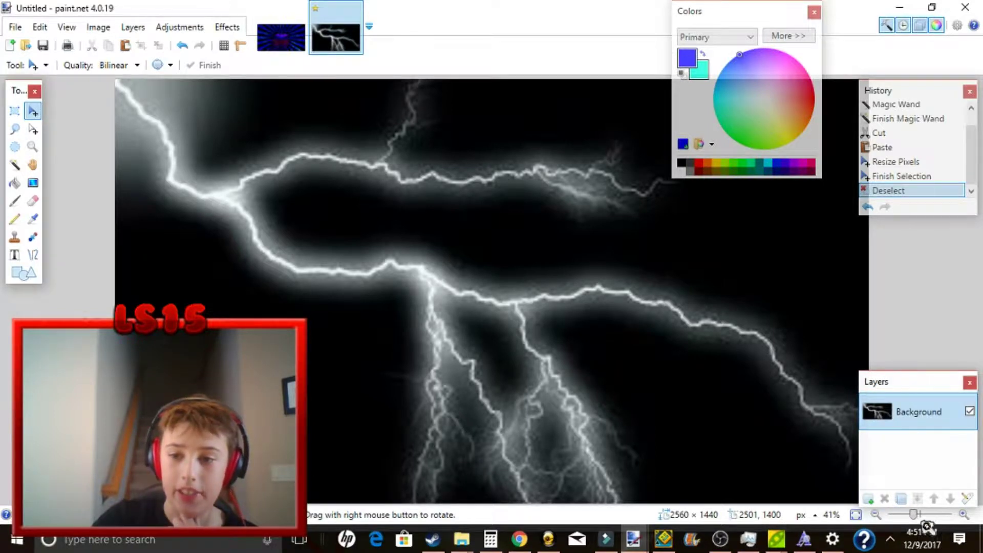
left_click(868, 498)
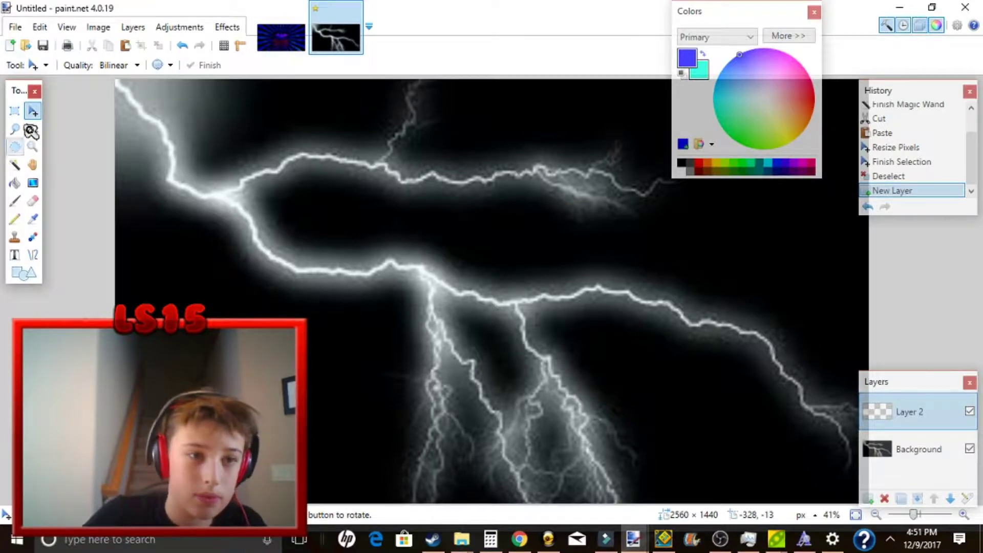
Create another new image 225 pixels wide and 225 pixels high
left_click(10, 45)
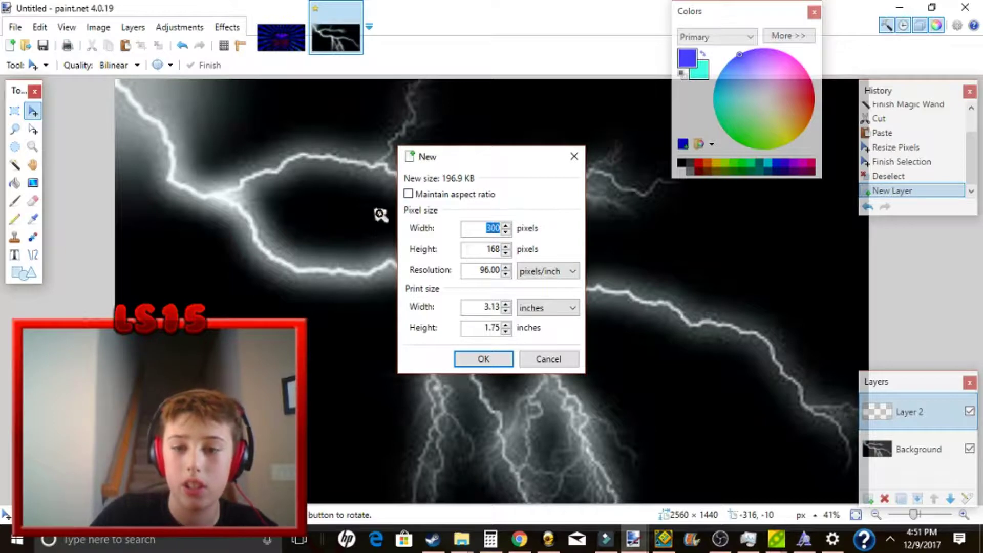
type("2")
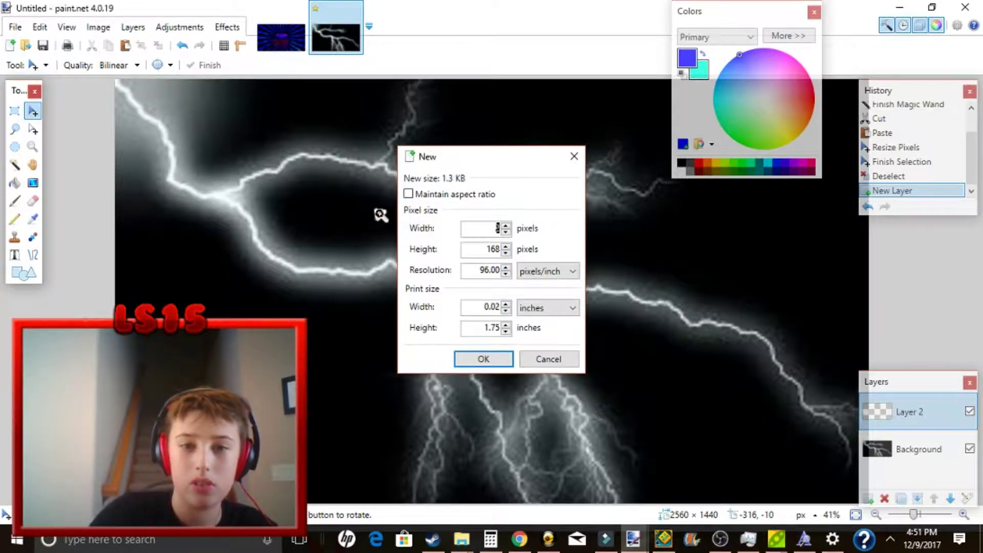
type("25")
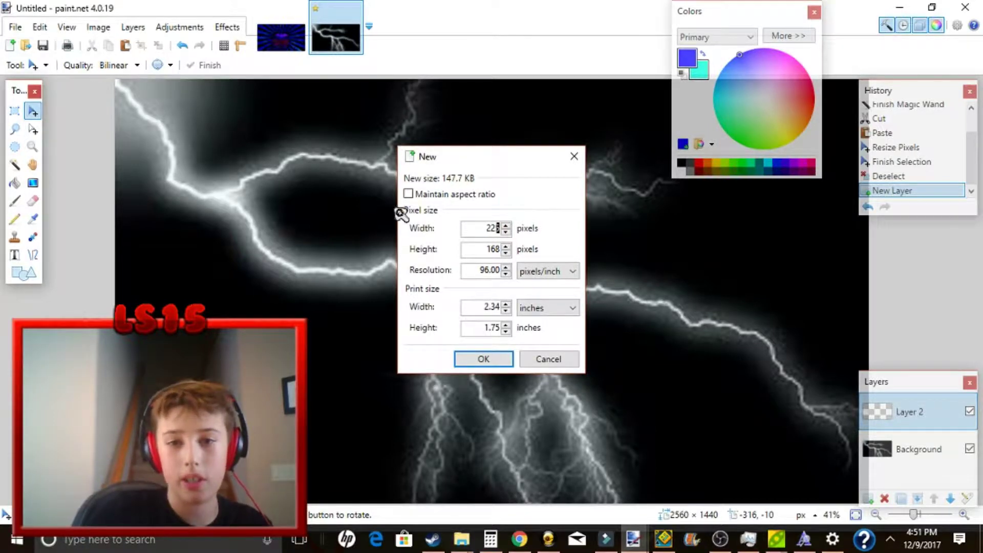
type("22")
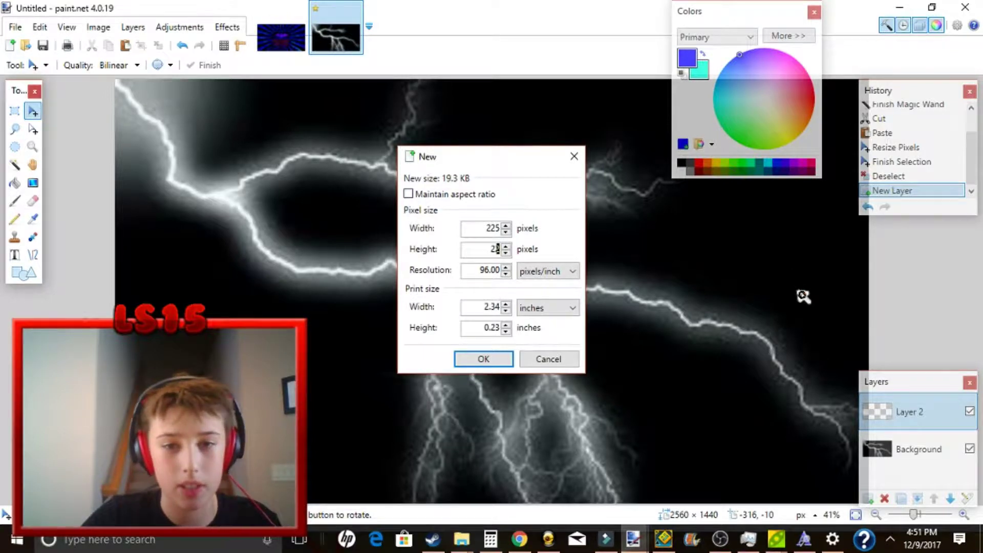
type("5")
key("Return")
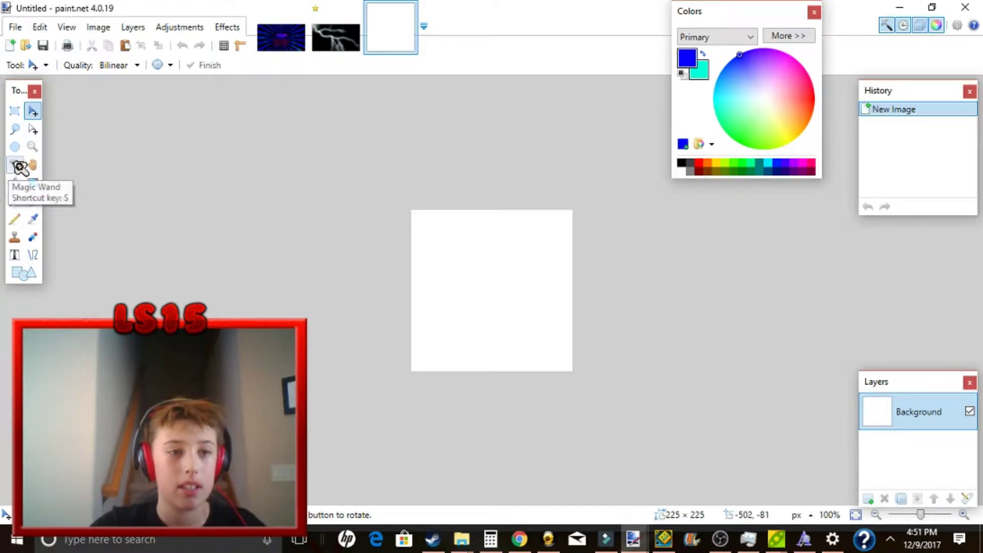
Select the white background of the 225 × 225 image with the Magic Wand and cut it to make the canvas transparent
key("s")
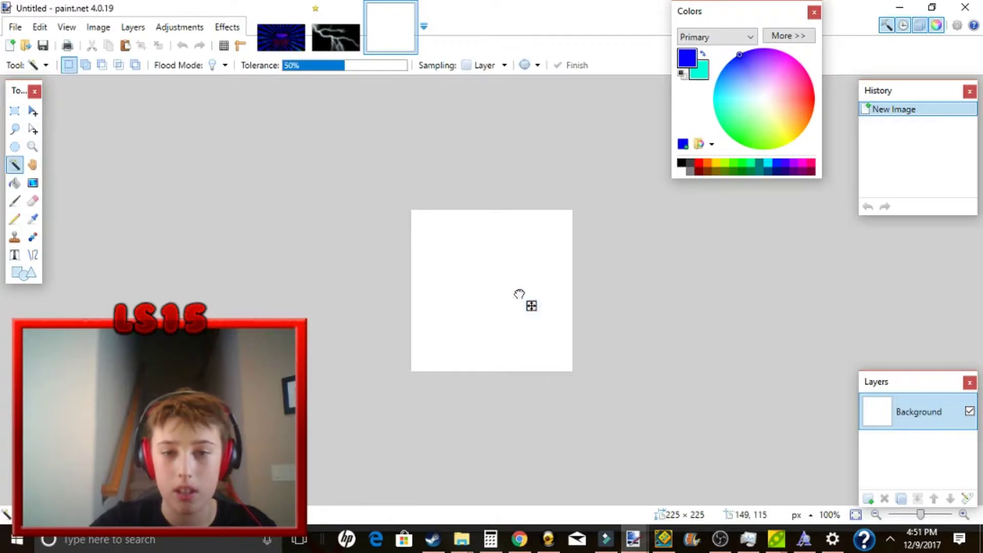
left_click(518, 293)
key("ctrl+x")
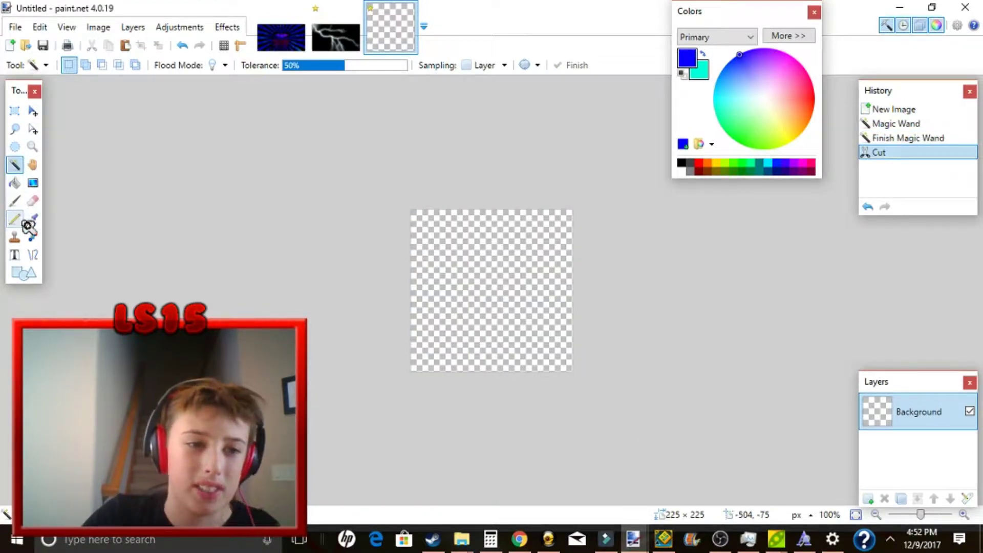
Start a text entry on the transparent 225 × 225 canvas with the Text tool
left_click(20, 256)
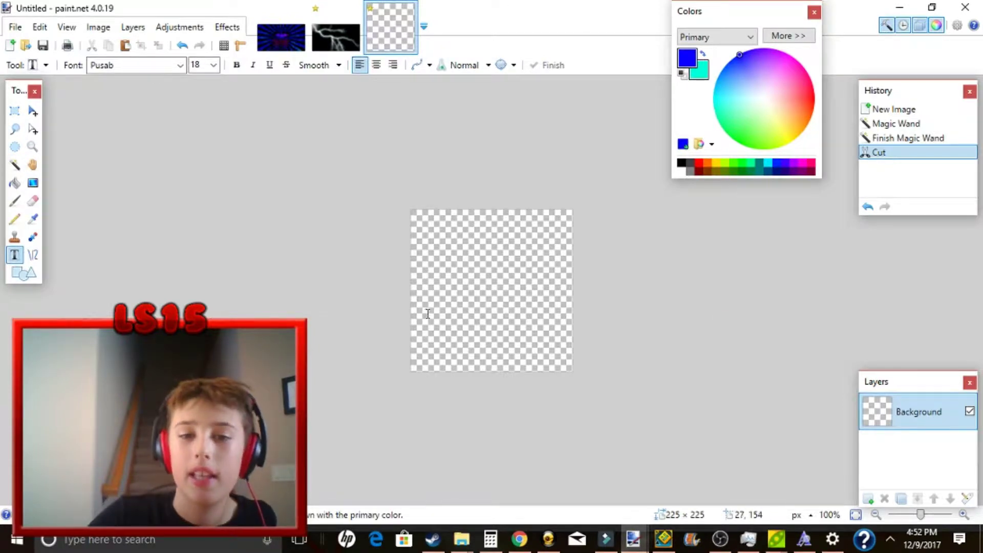
left_click(440, 262)
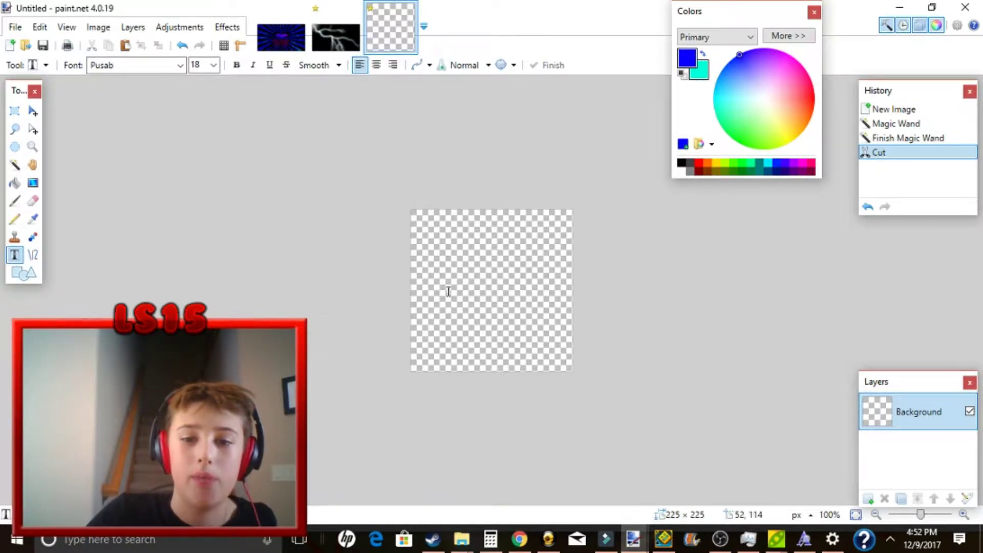
Switch to Chrome and open the Fancy > Cartoon font category on DaFont
key("alt+Tab")
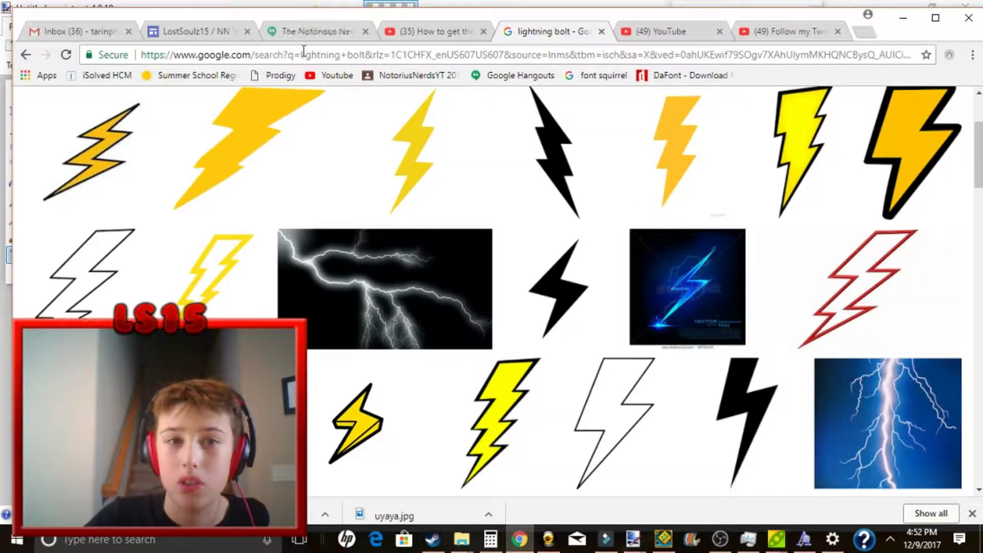
left_click(85, 32)
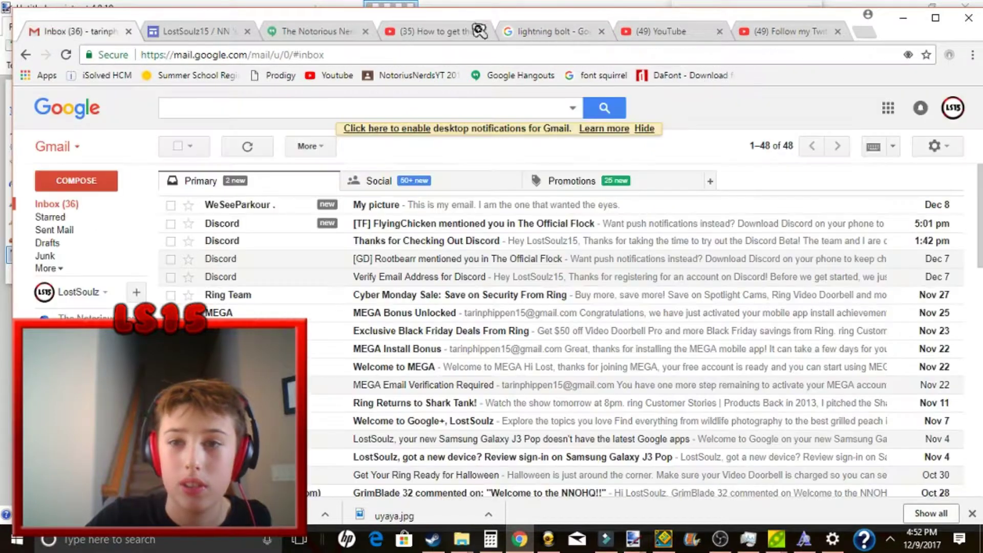
left_click(689, 75)
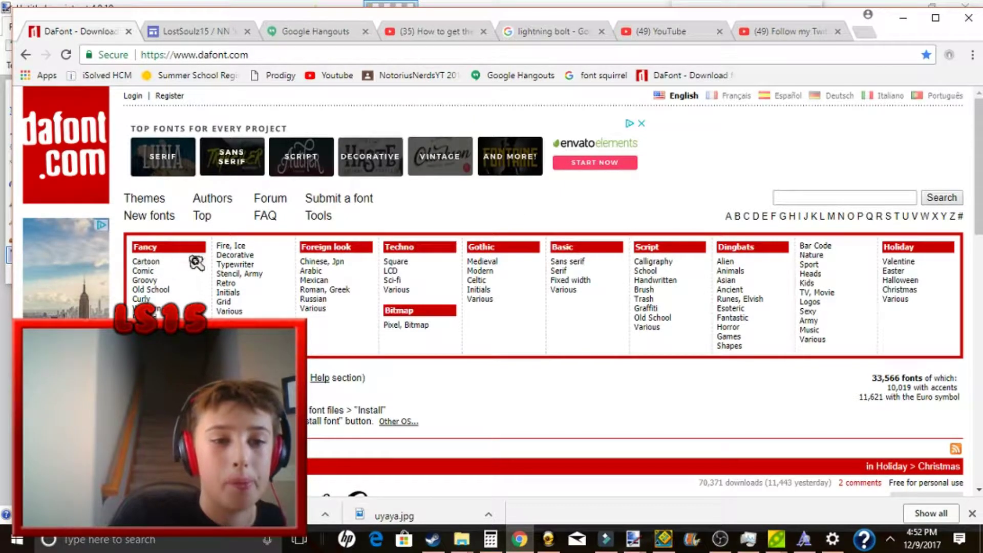
left_click(155, 266)
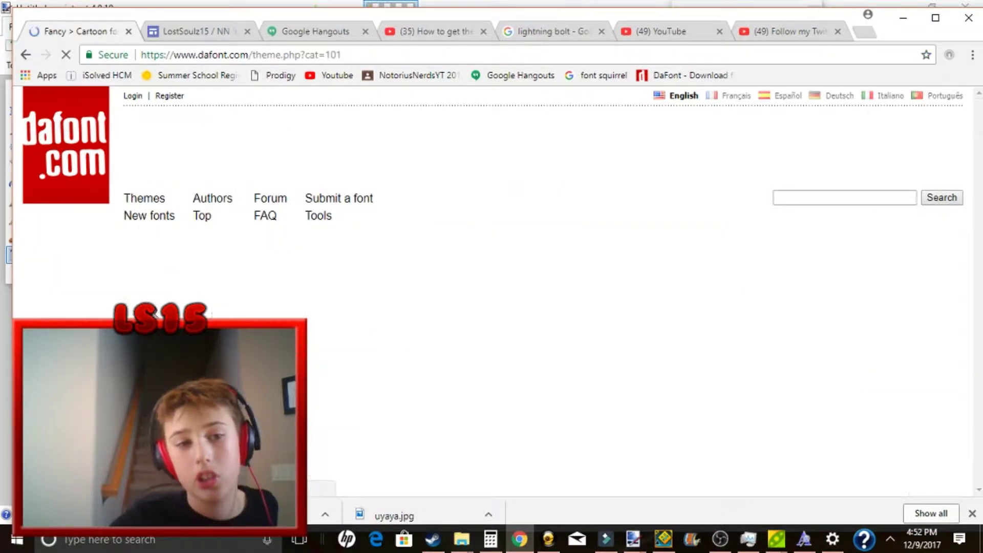
Browse the cartoon fonts, download Super Mario 256 and open its zip archive
scroll(237, 230, "down", 5)
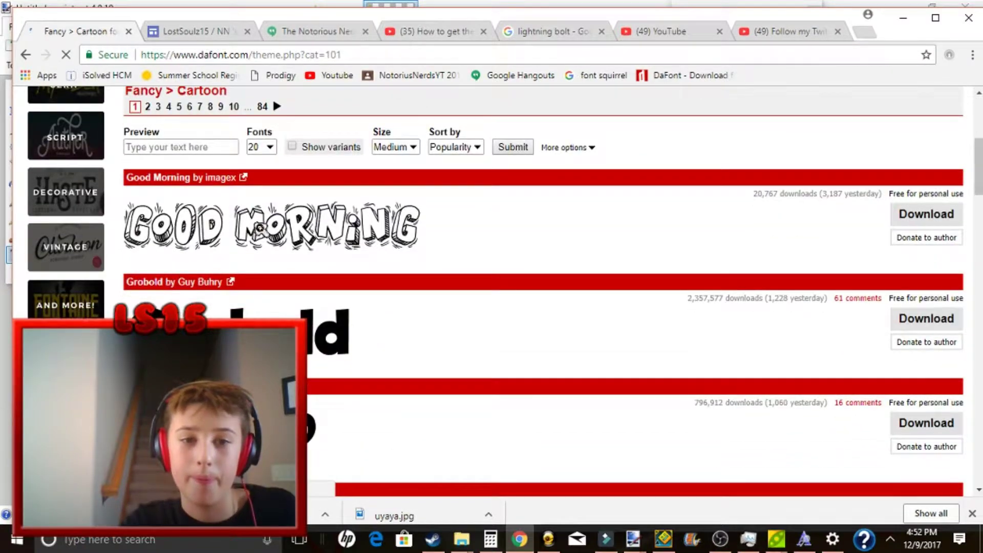
scroll(256, 235, "down", 3)
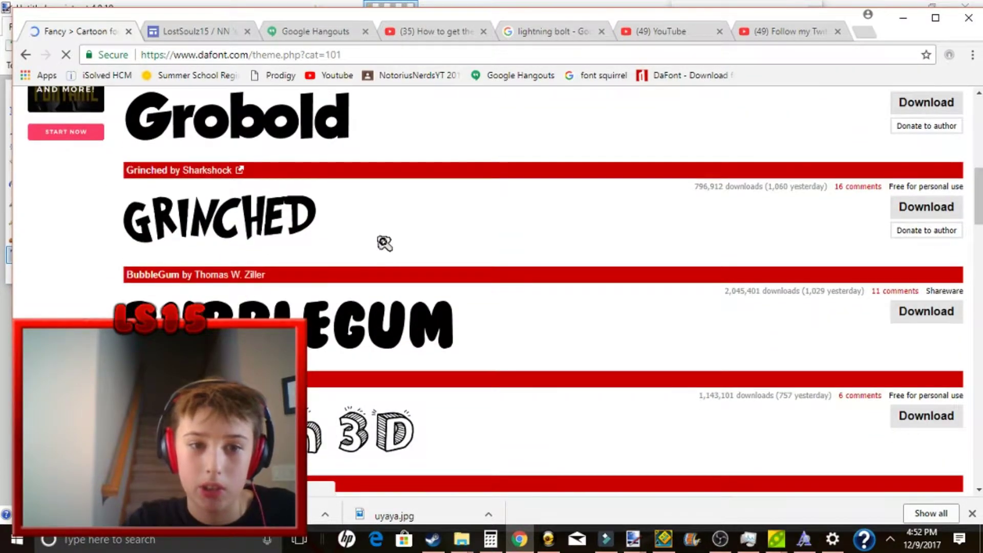
scroll(369, 244, "down", 3)
scroll(543, 292, "down", 6)
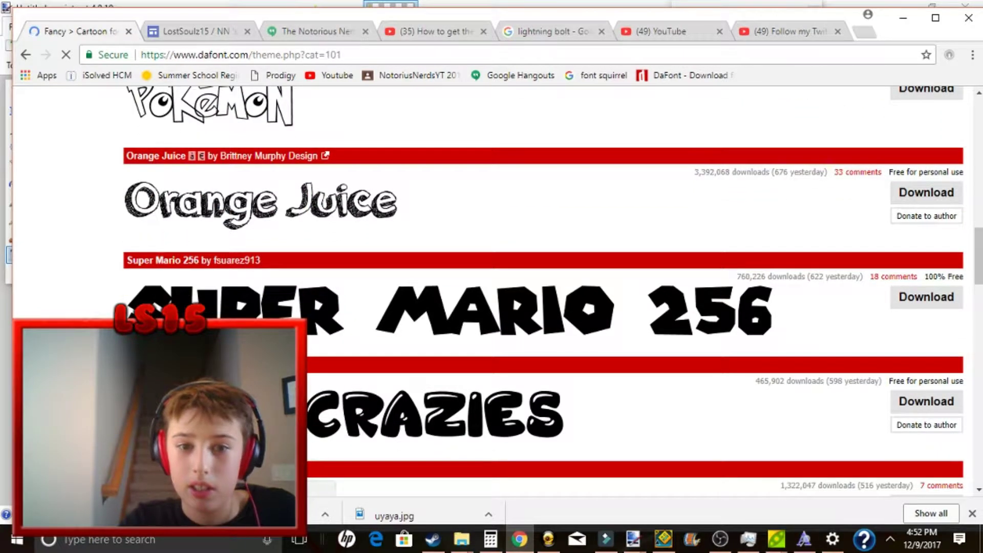
scroll(542, 292, "down", 4)
scroll(724, 421, "up", 4)
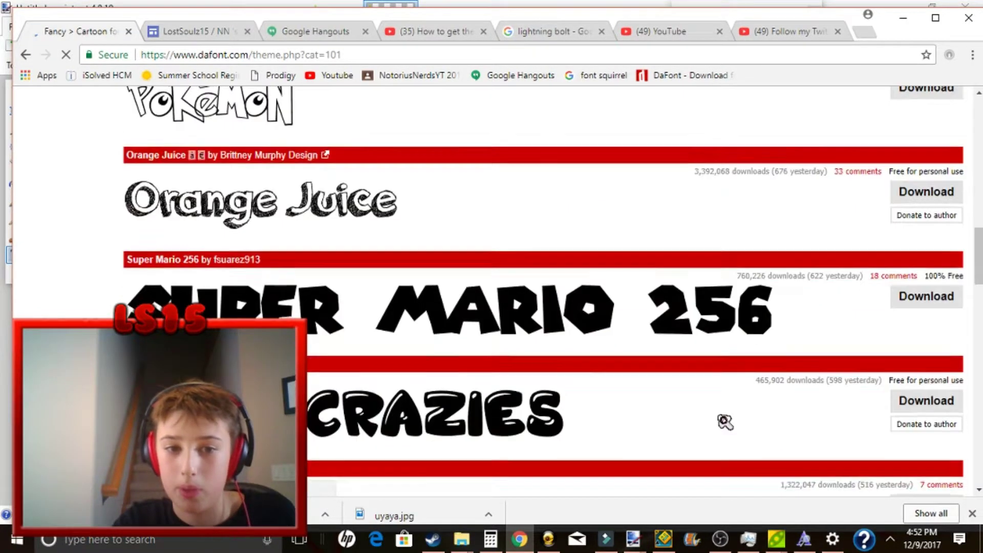
scroll(687, 416, "down", 5)
scroll(688, 419, "up", 3)
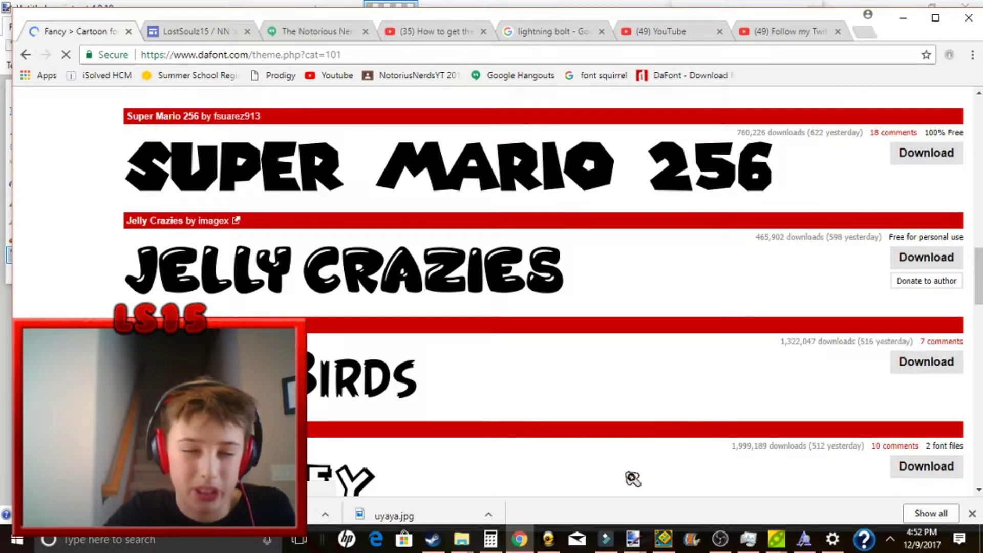
left_click(909, 164)
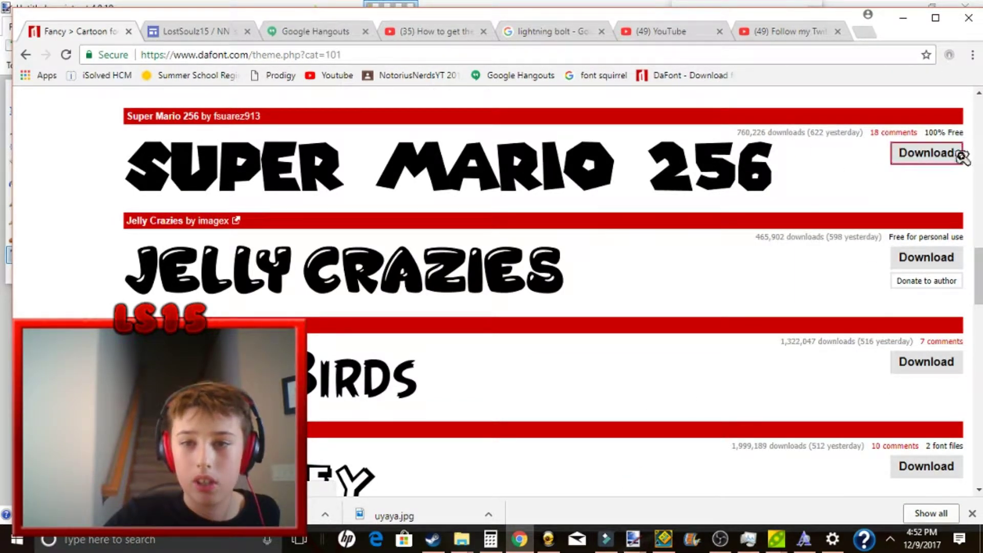
scroll(473, 264, "up", 3)
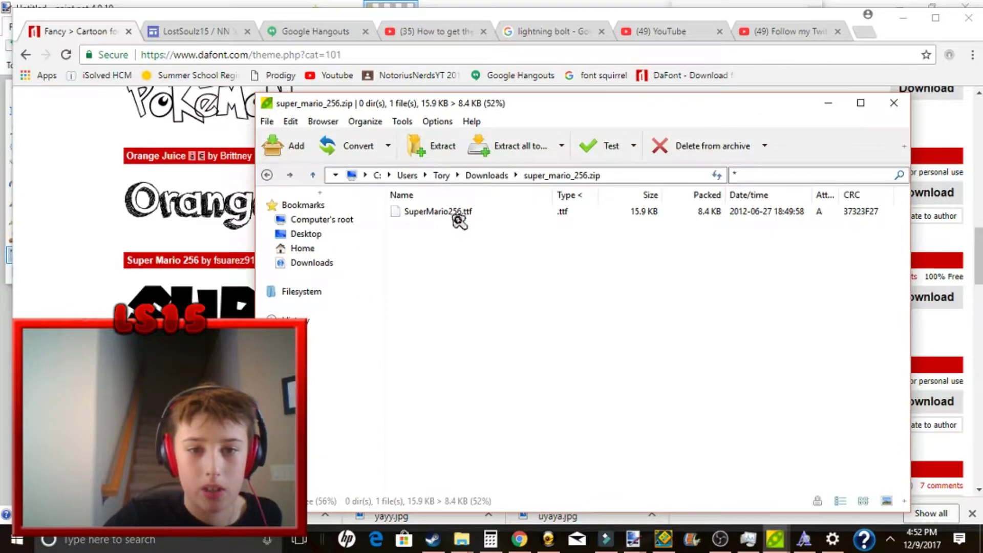
Extract super_mario_256.zip to the Desktop with PeaZip
left_click(455, 214)
left_click(507, 145)
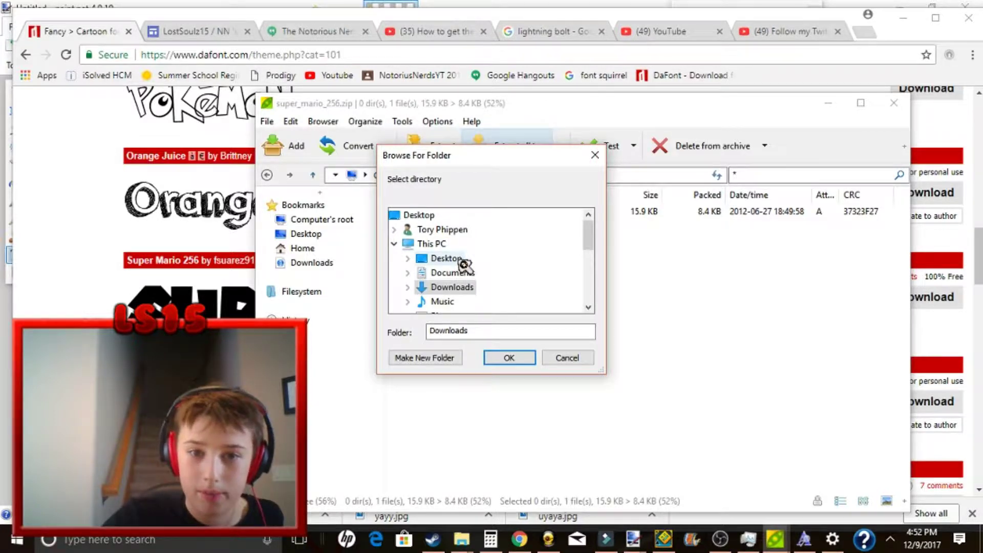
left_click(460, 261)
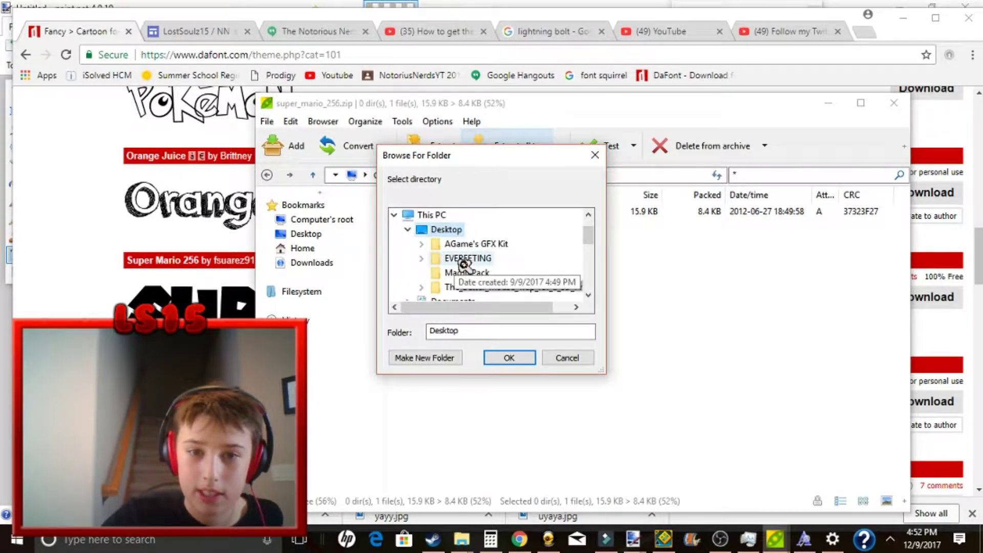
left_click(526, 358)
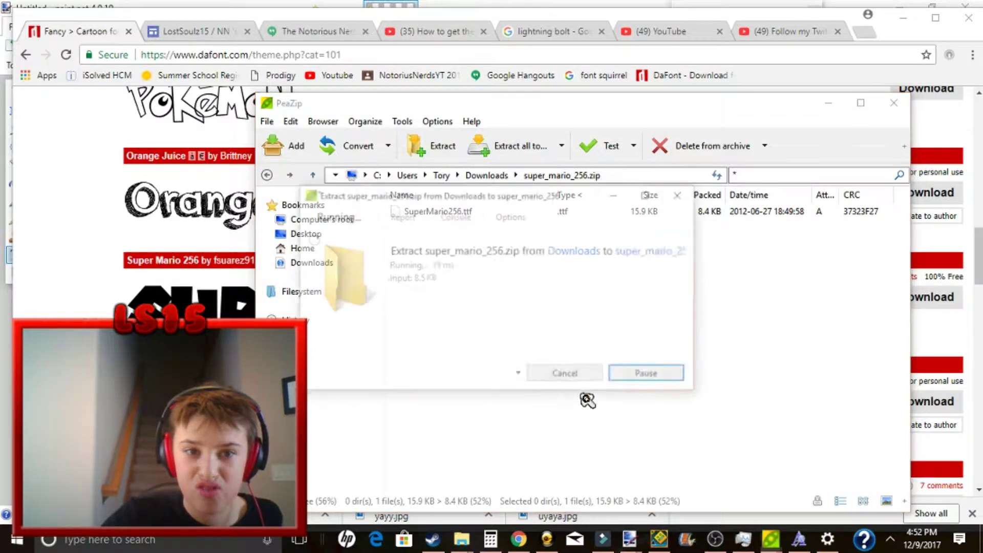
left_click(669, 379)
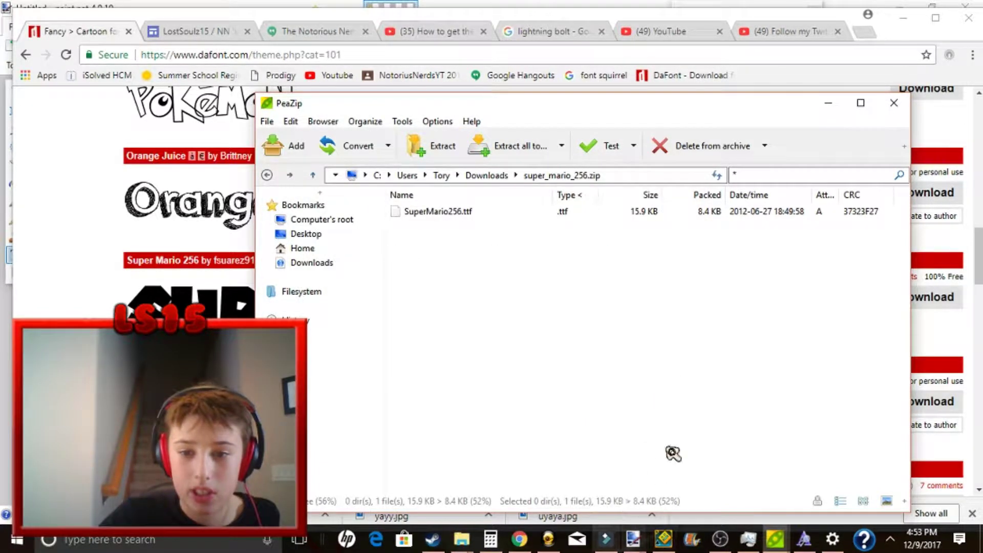
Open SuperMario256.ttf in Windows Font Viewer, install the font and clear the viewer and archive windows away
left_click(453, 212)
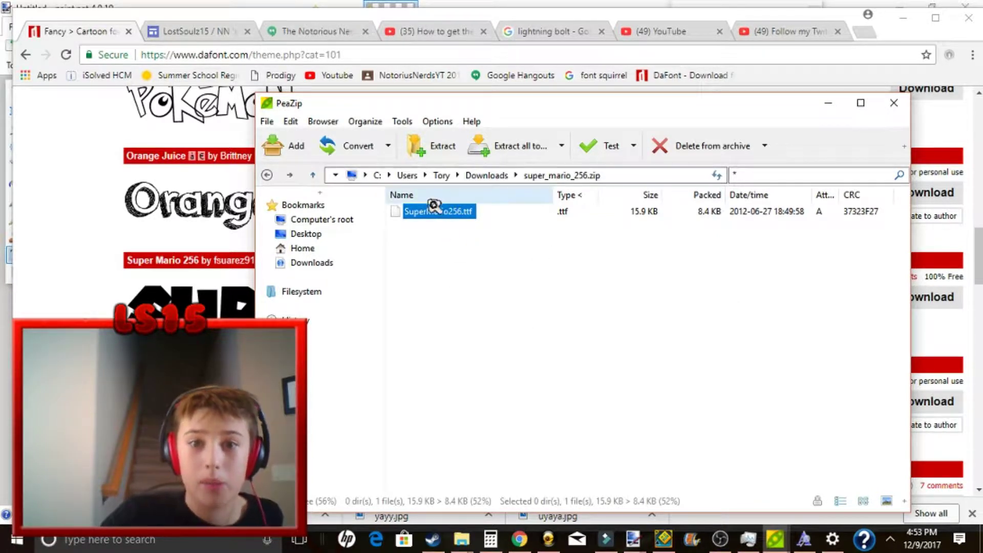
double_click(436, 210)
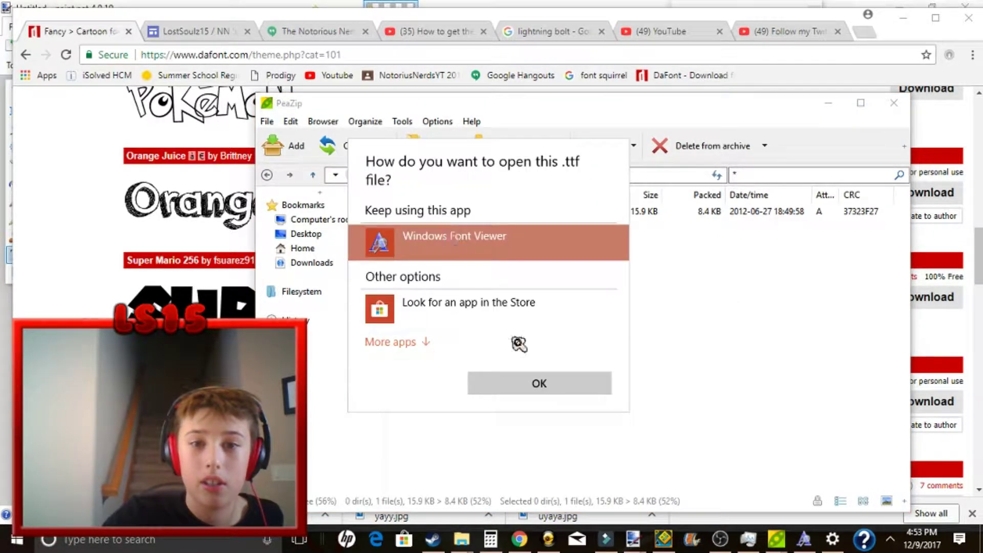
left_click(532, 385)
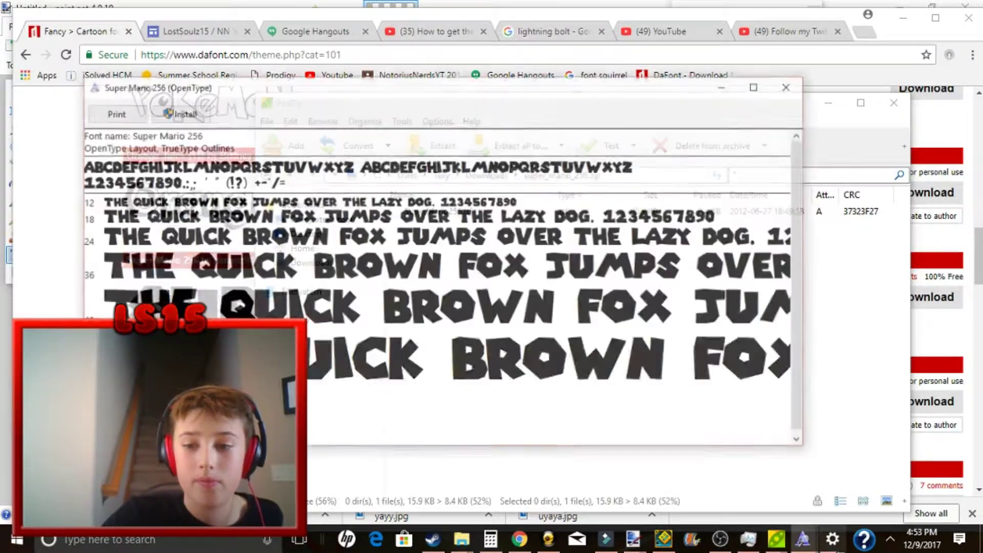
left_click(191, 116)
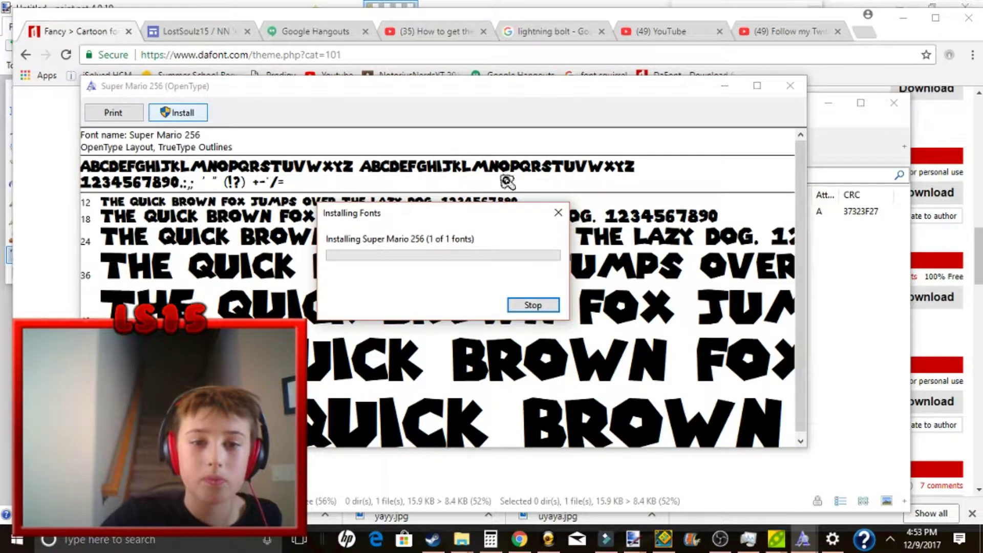
left_click(724, 89)
left_click(834, 105)
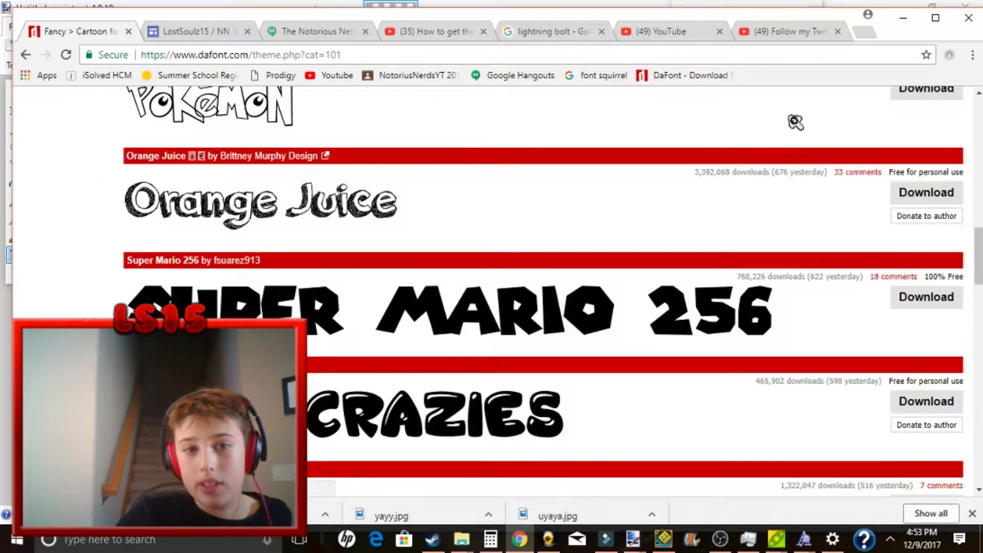
Switch back to the transparent 225 × 225 image in paint.net and set the text font to Super Mario 256
mouse_move(634, 539)
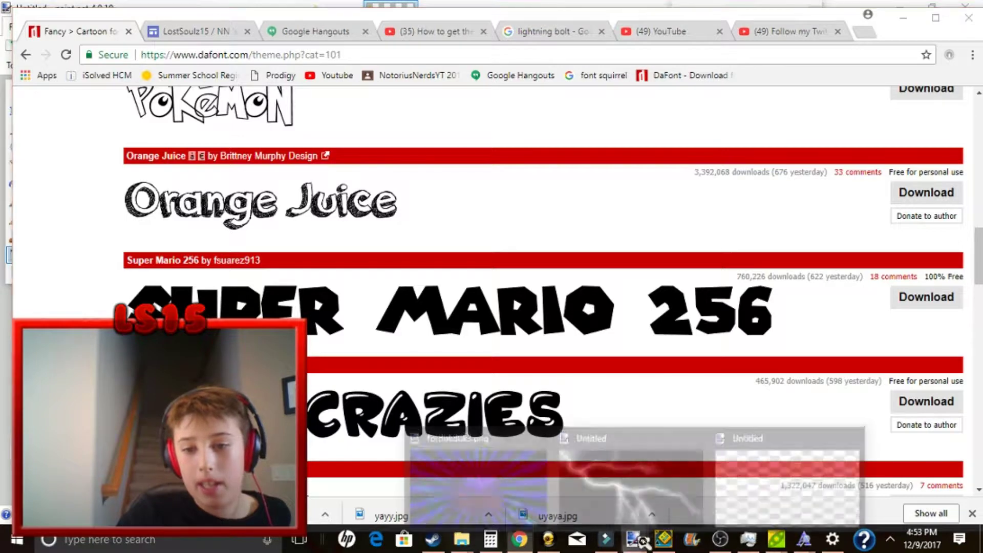
left_click(781, 472)
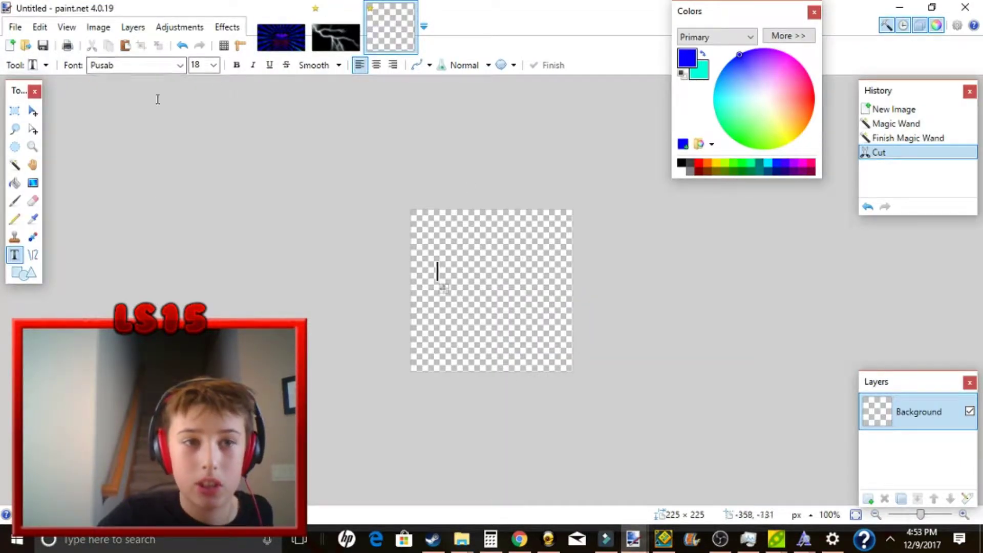
left_click(181, 65)
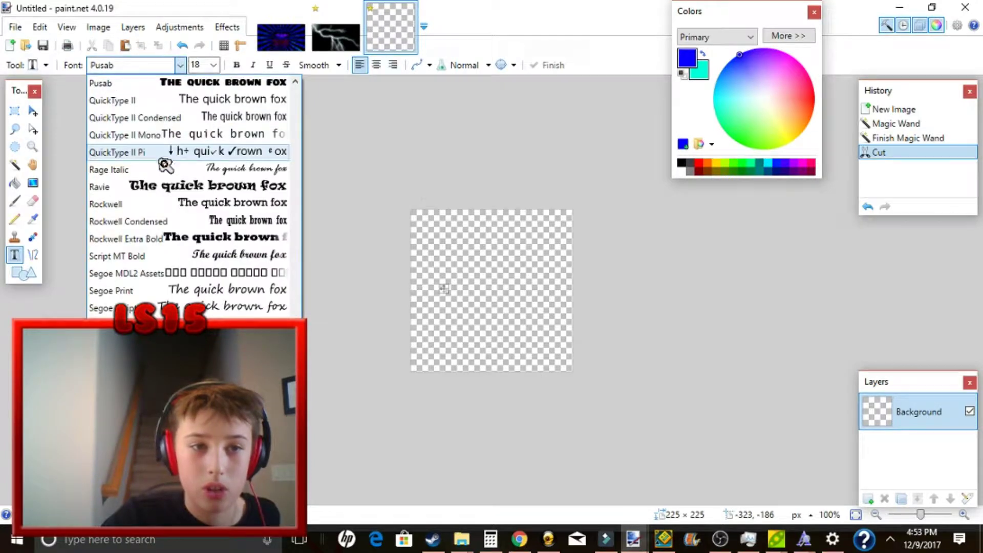
scroll(169, 149, "down", 4)
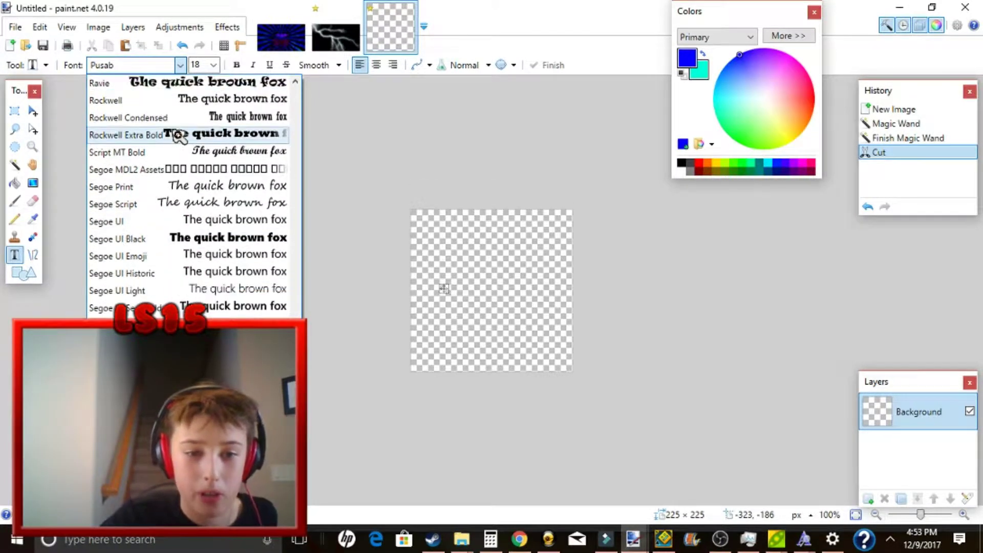
scroll(177, 154, "down", 2)
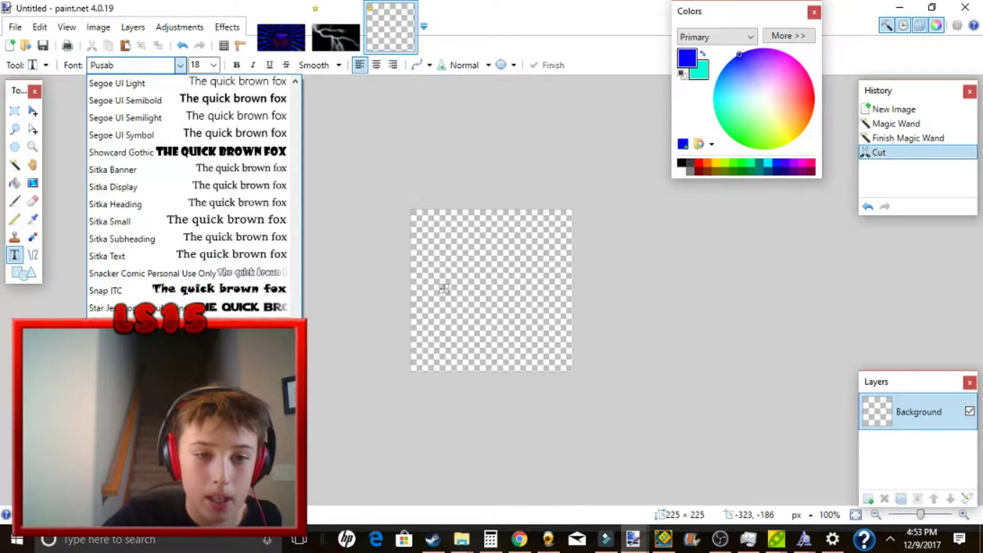
left_click(268, 342)
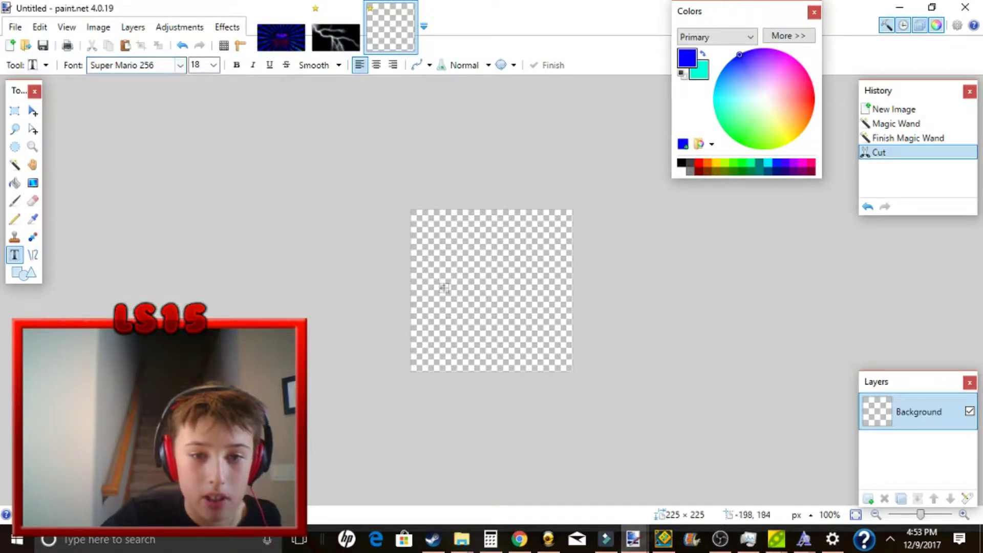
Try out the letter S on the canvas at font size 72 and delete it again
left_click(214, 65)
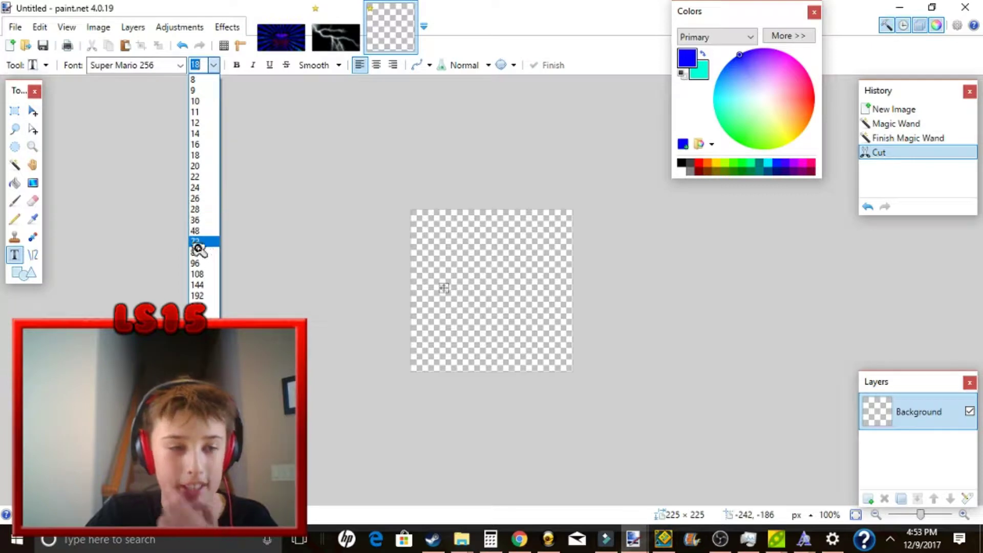
left_click(200, 241)
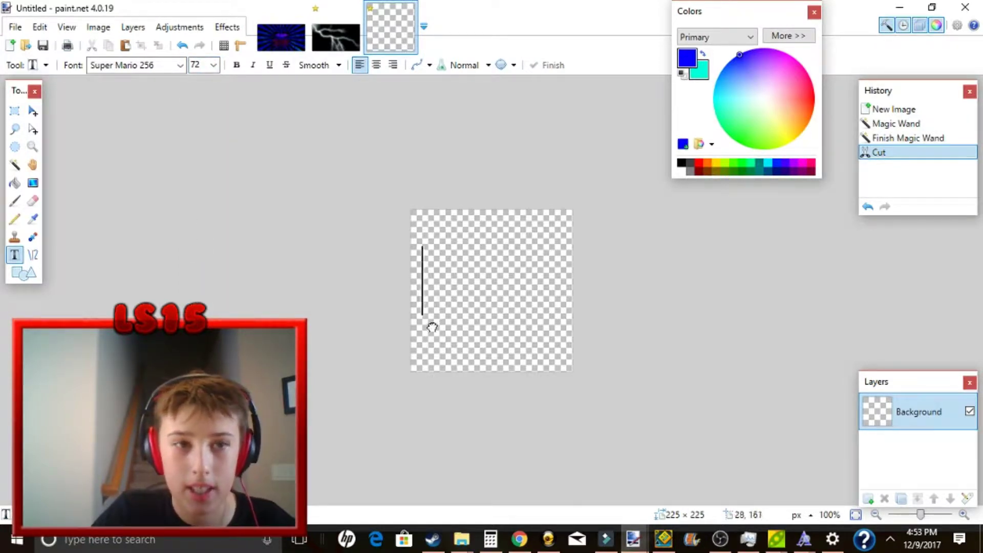
left_click_drag(432, 327, 442, 342)
type("S")
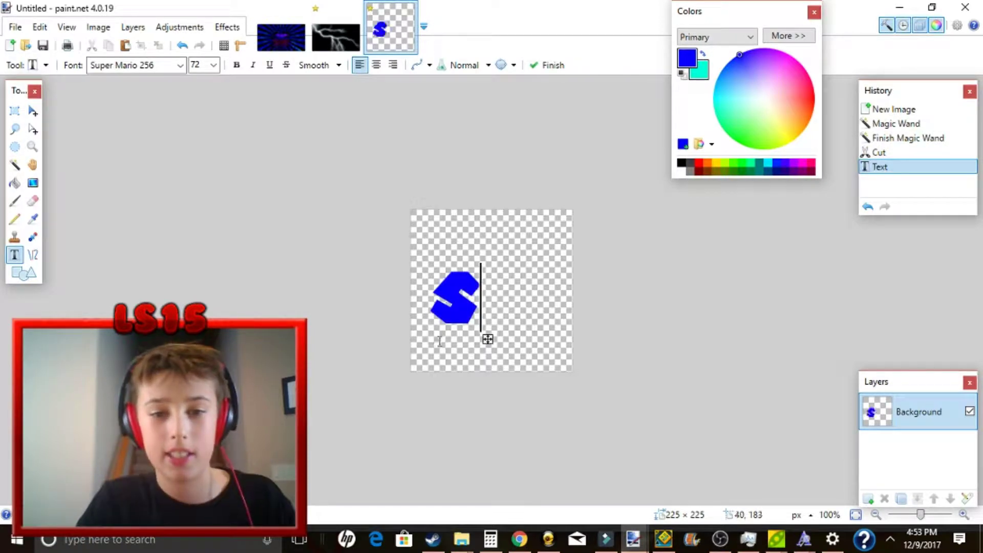
key("BackSpace")
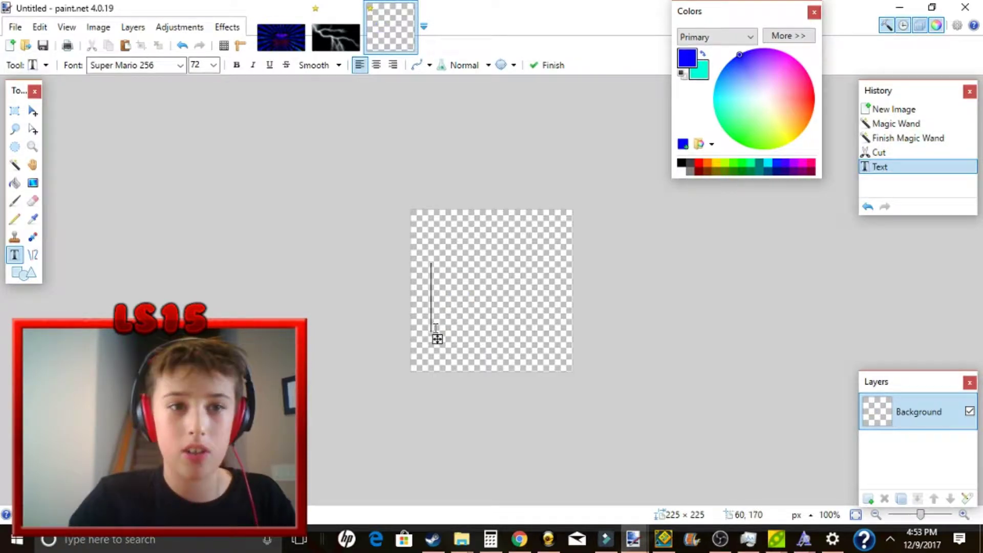
Set the font size to 36, try out the text TEX on the canvas and delete it again
left_click(217, 65)
left_click(219, 225)
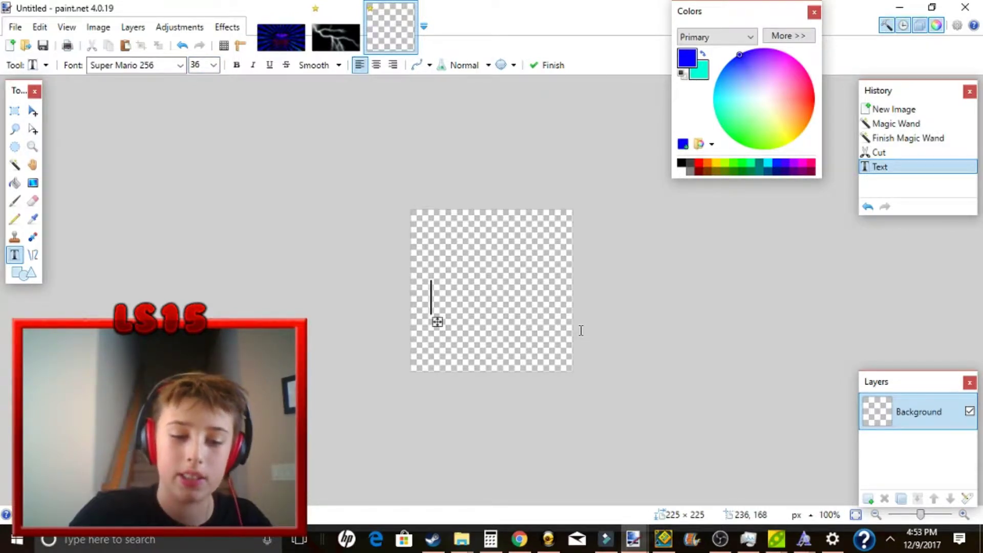
type("TEX")
key("BackSpace")
key("BackSpace")
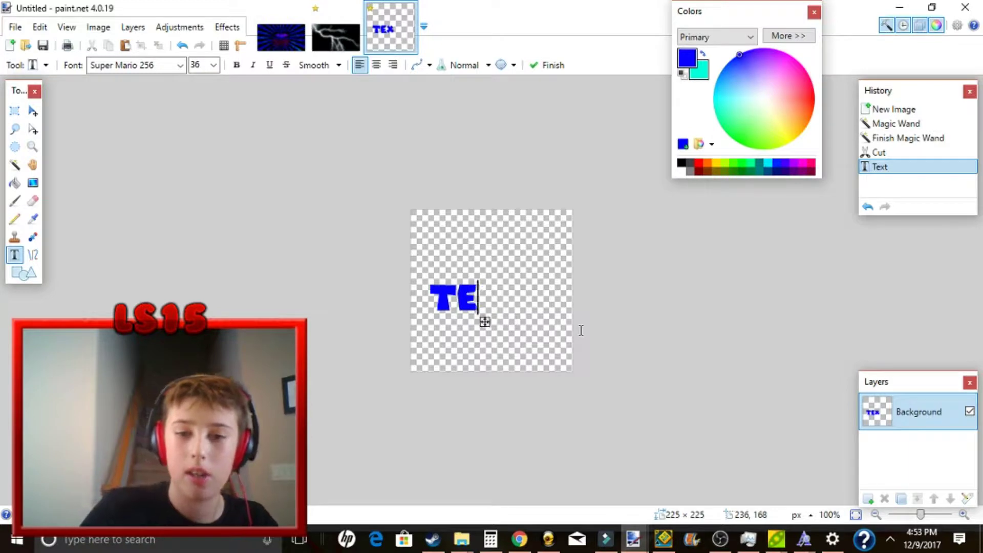
key("BackSpace")
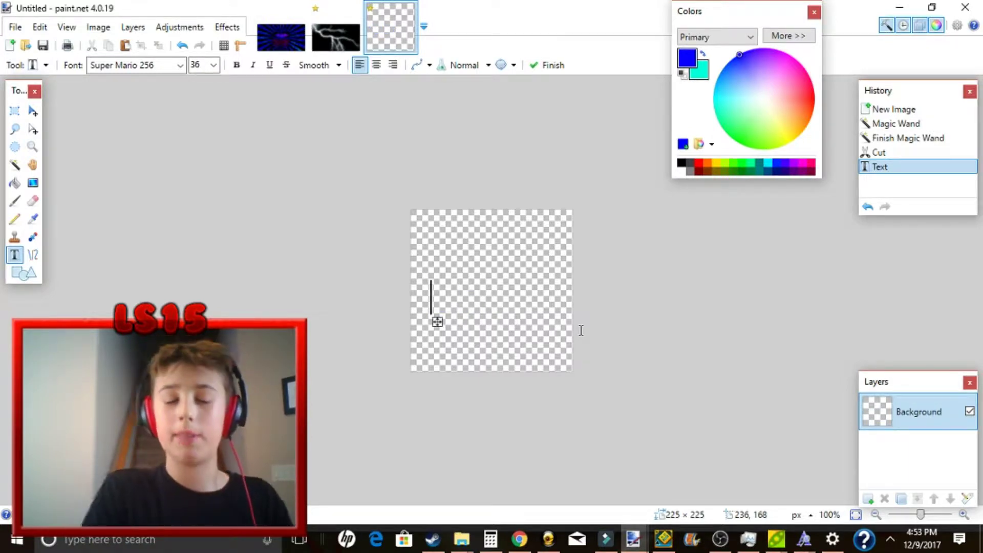
Enter the text TEXT on the transparent canvas and move it to about the middle
type("TEXT")
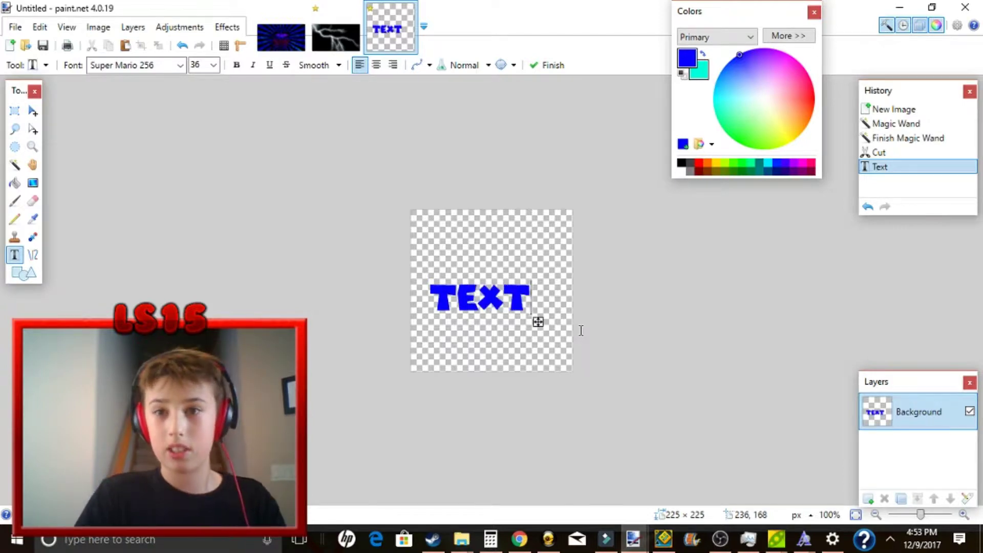
left_click_drag(539, 322, 552, 318)
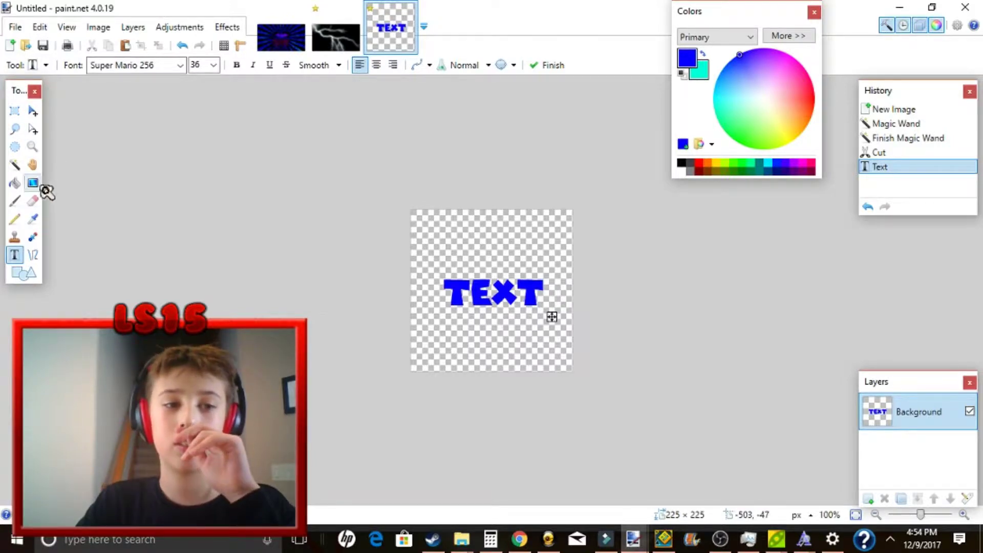
left_click(14, 165)
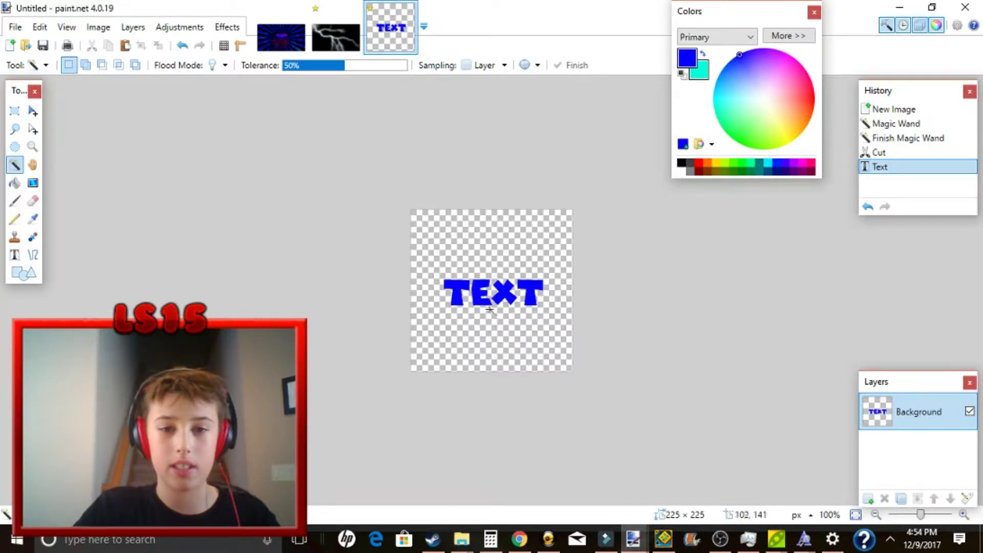
left_click(460, 281)
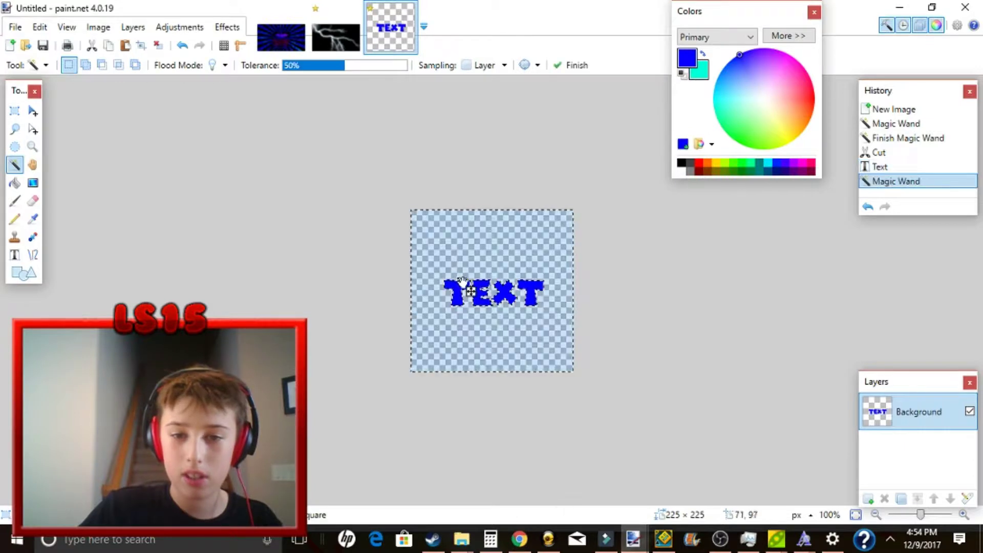
left_click(140, 47)
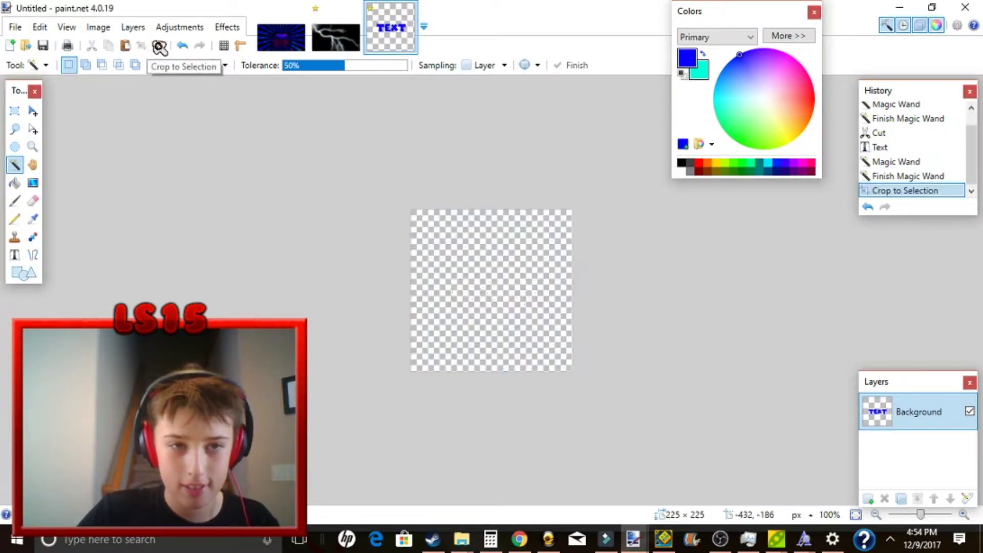
key("ctrl+z")
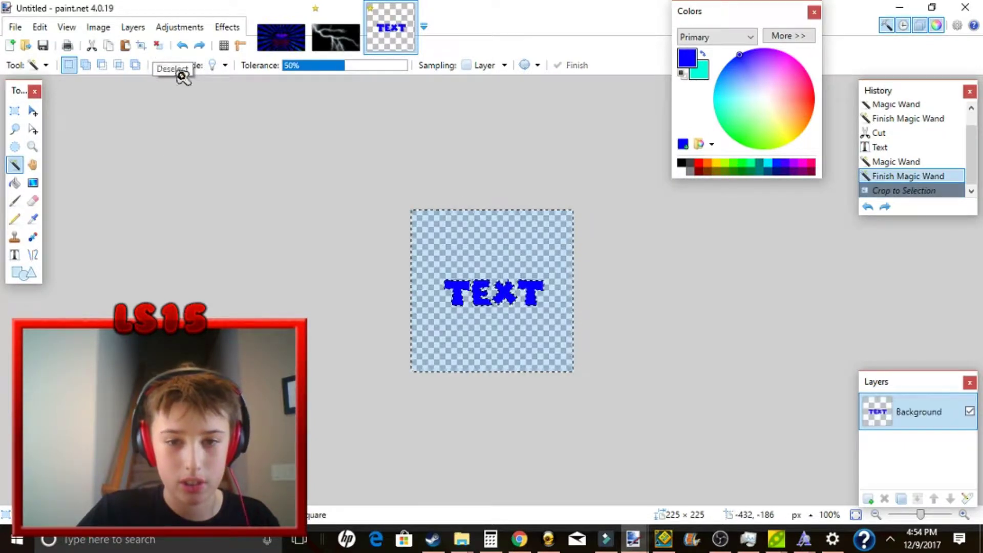
key("ctrl+d")
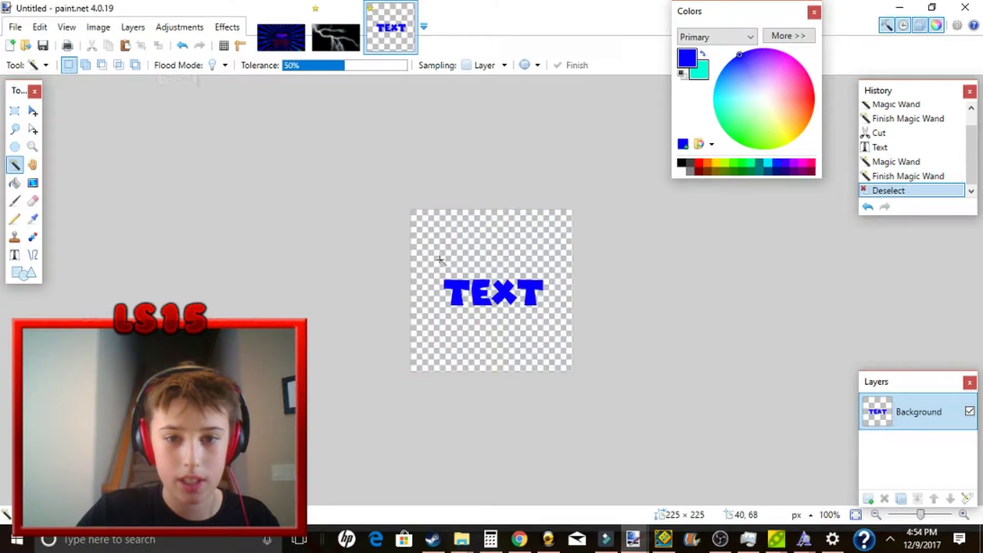
Select the TEXT letters with the Magic Wand, apply a vertical blue-to-turquoise gradient to them and clear the selection
left_click(455, 283)
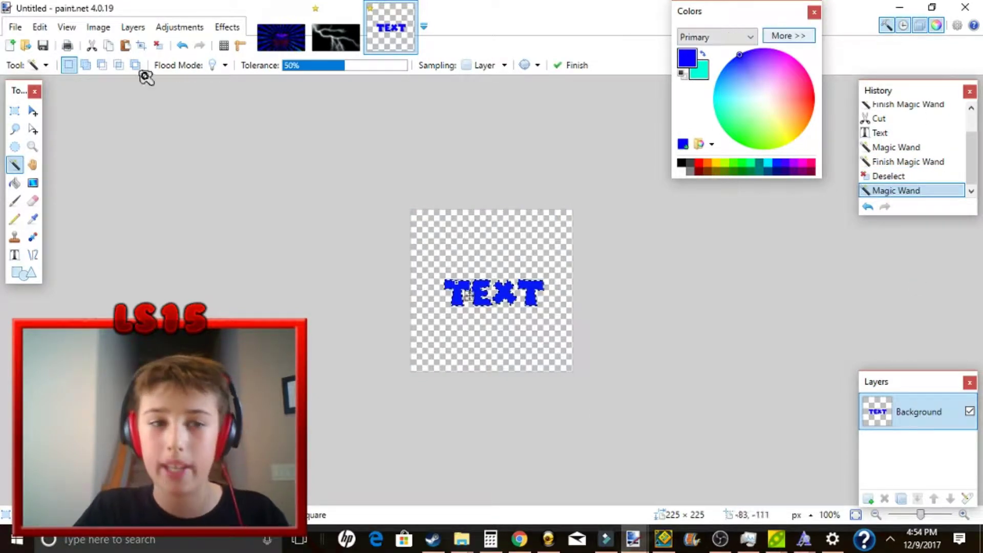
left_click(36, 184)
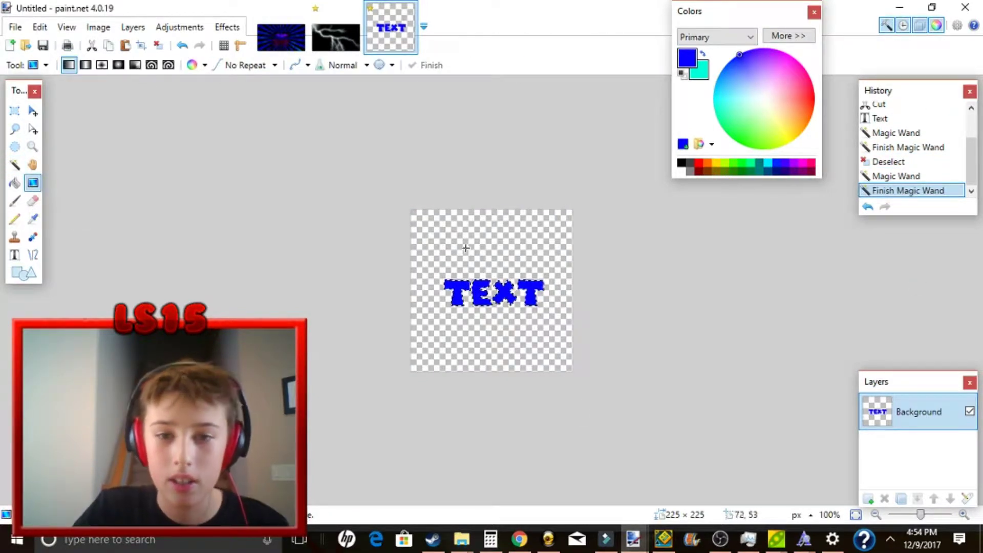
left_click_drag(493, 251, 490, 332)
left_click(158, 45)
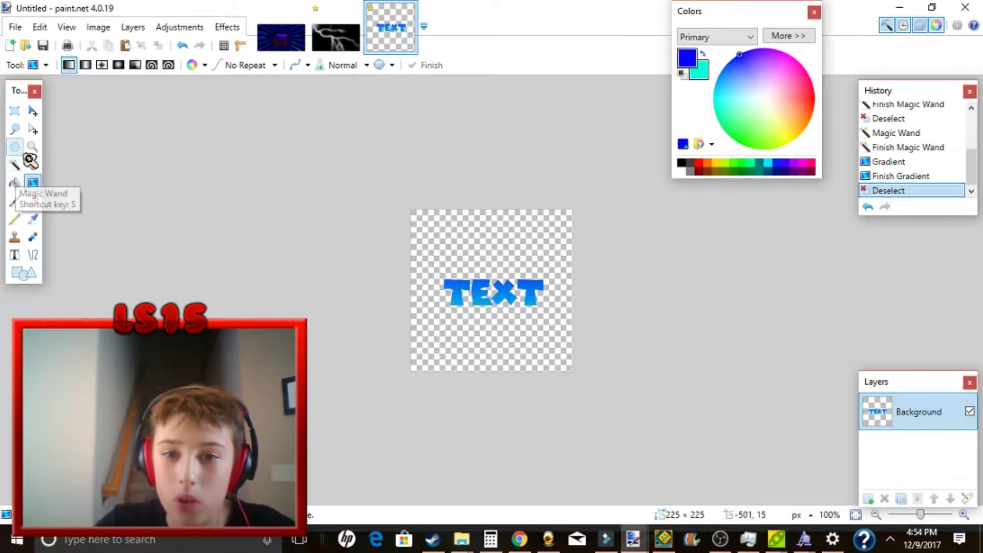
Select the transparent area around the letters with the Magic Wand and fill it with black on a new layer
left_click(20, 169)
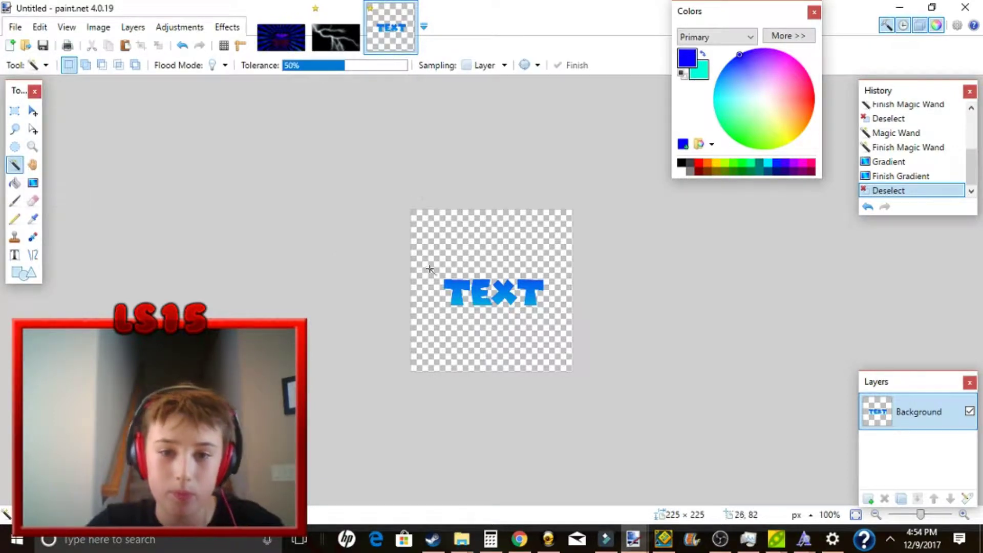
left_click(441, 258)
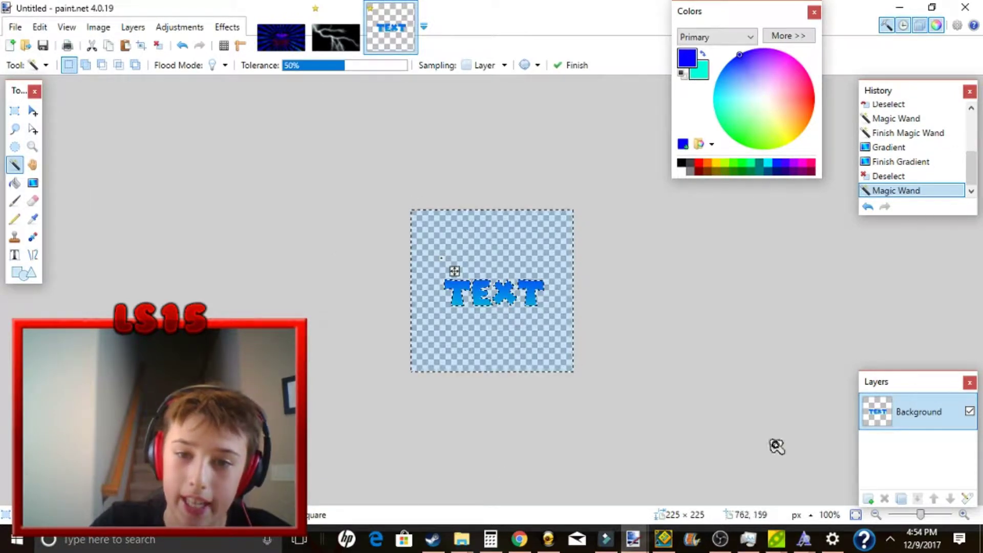
left_click(15, 183)
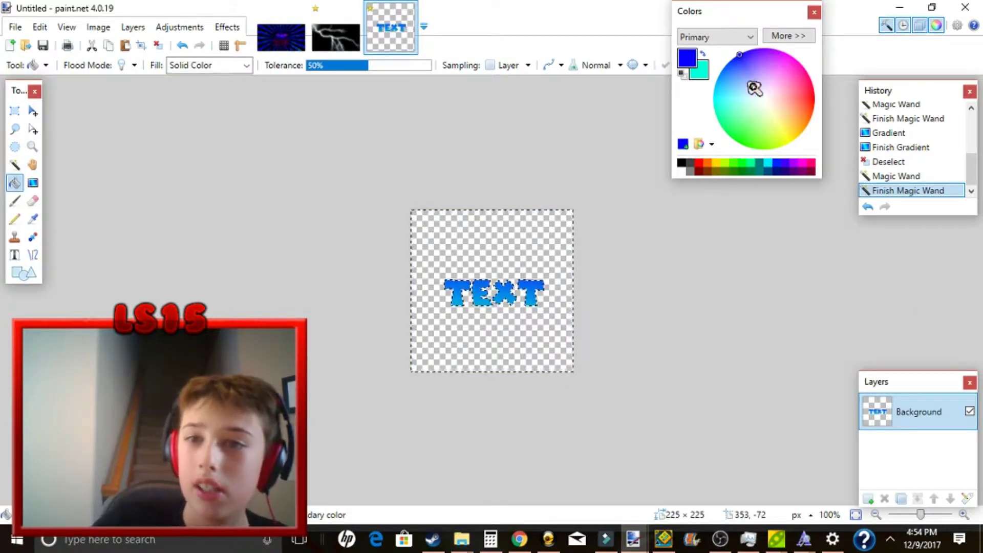
left_click(681, 164)
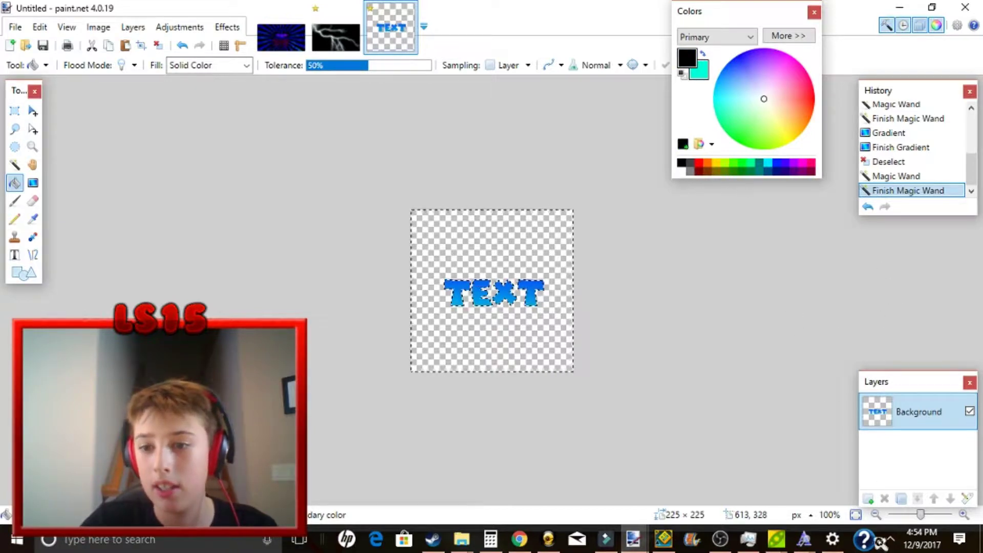
left_click(868, 498)
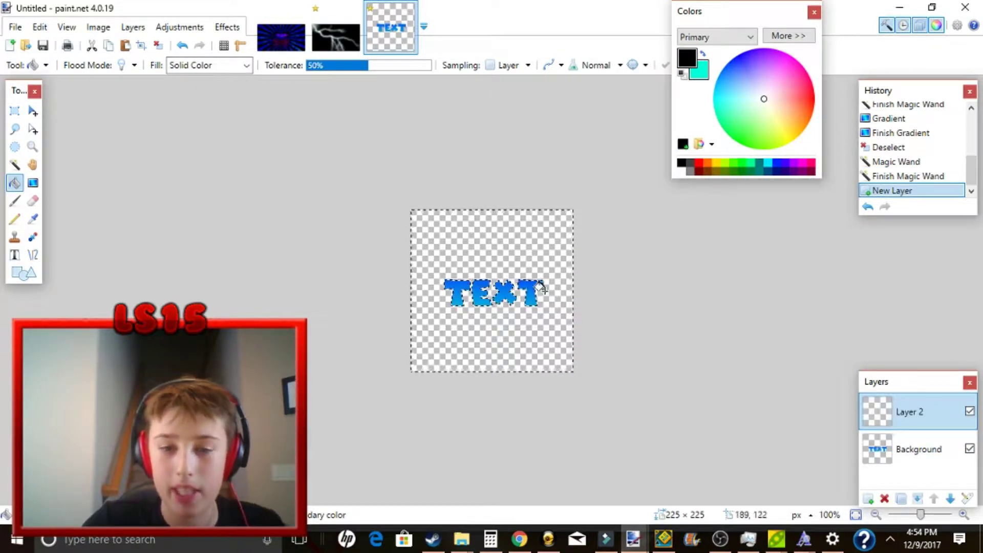
left_click(450, 236)
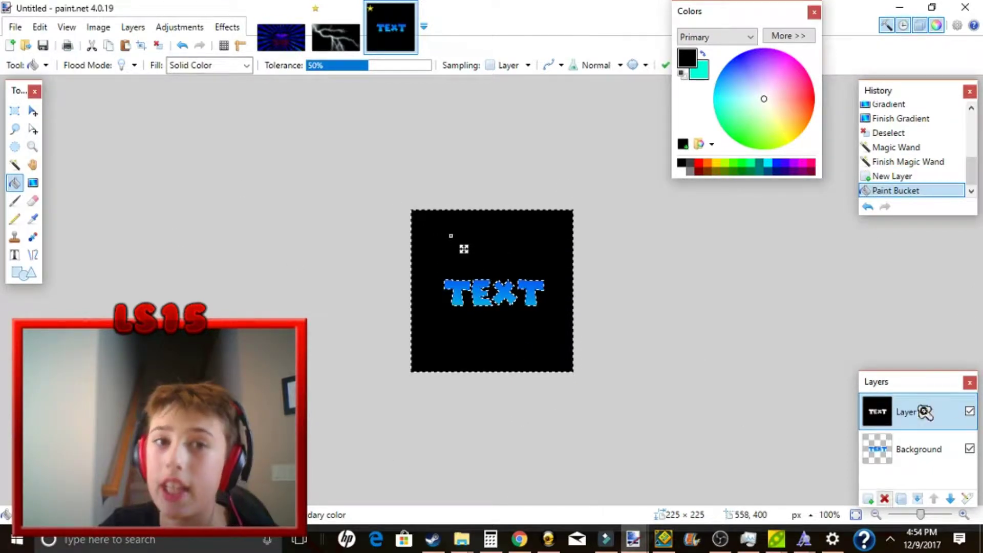
left_click(229, 28)
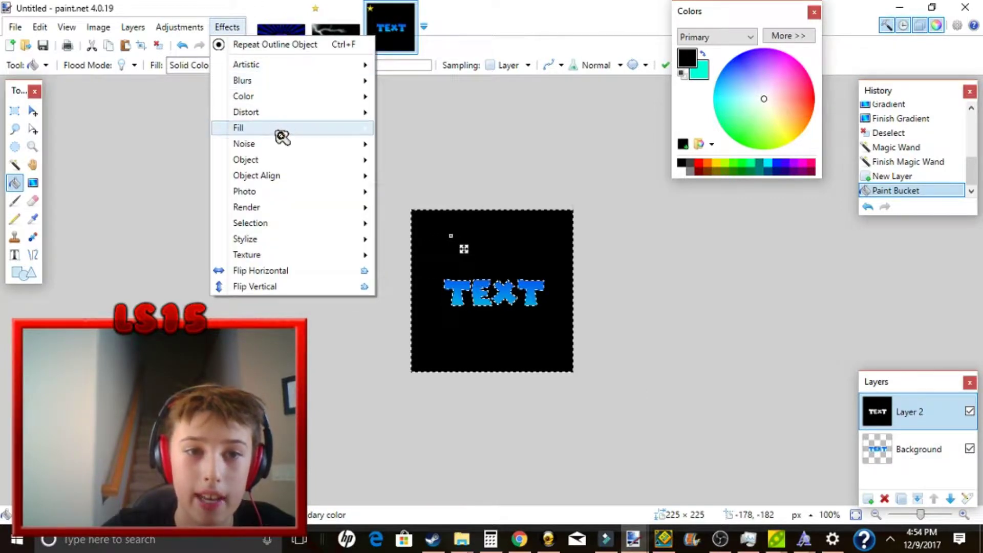
mouse_move(274, 164)
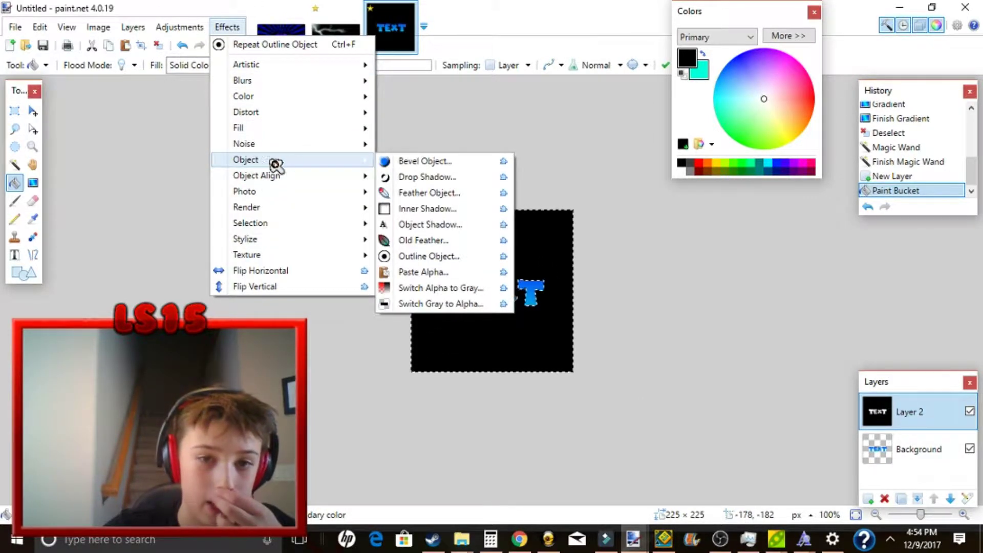
left_click(474, 178)
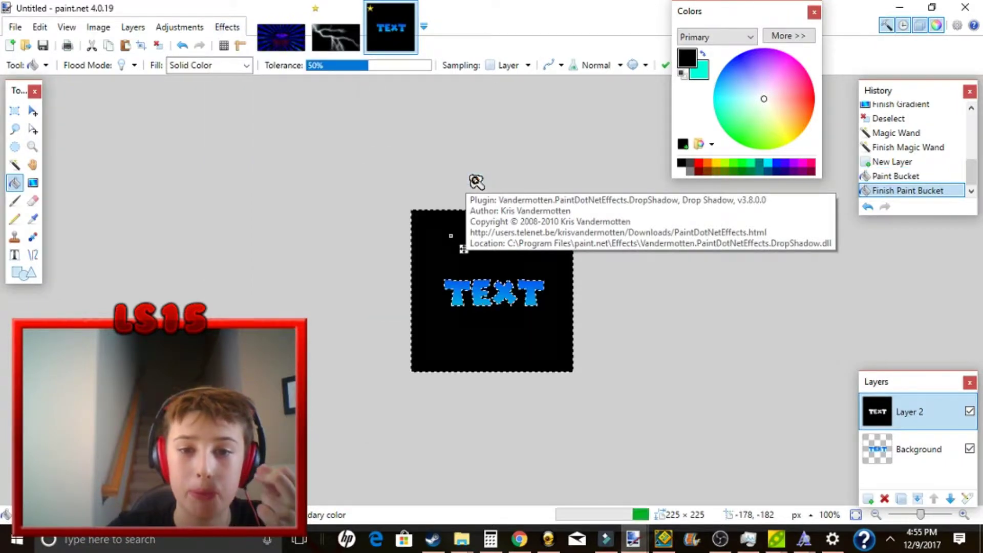
left_click_drag(510, 88, 286, 67)
left_click_drag(188, 185, 203, 194)
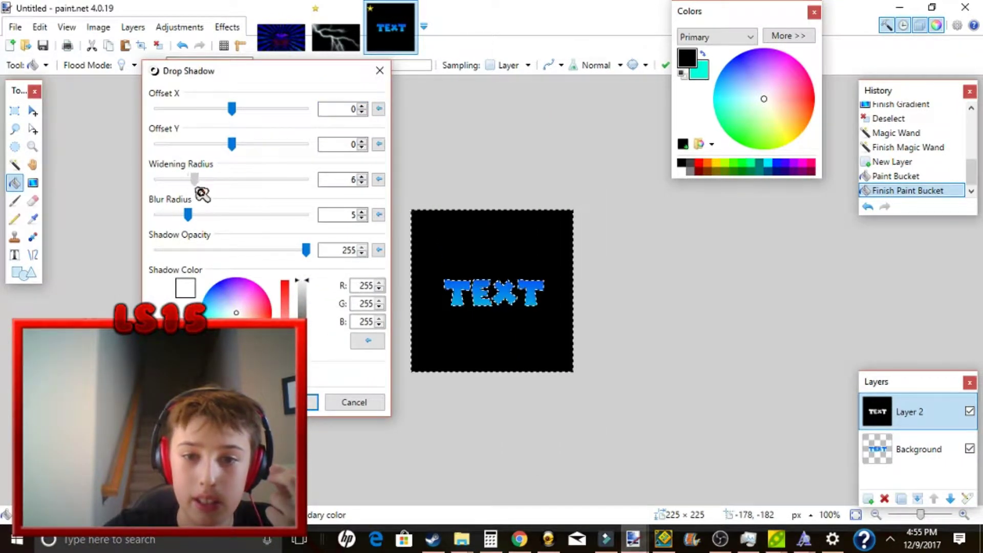
left_click(355, 403)
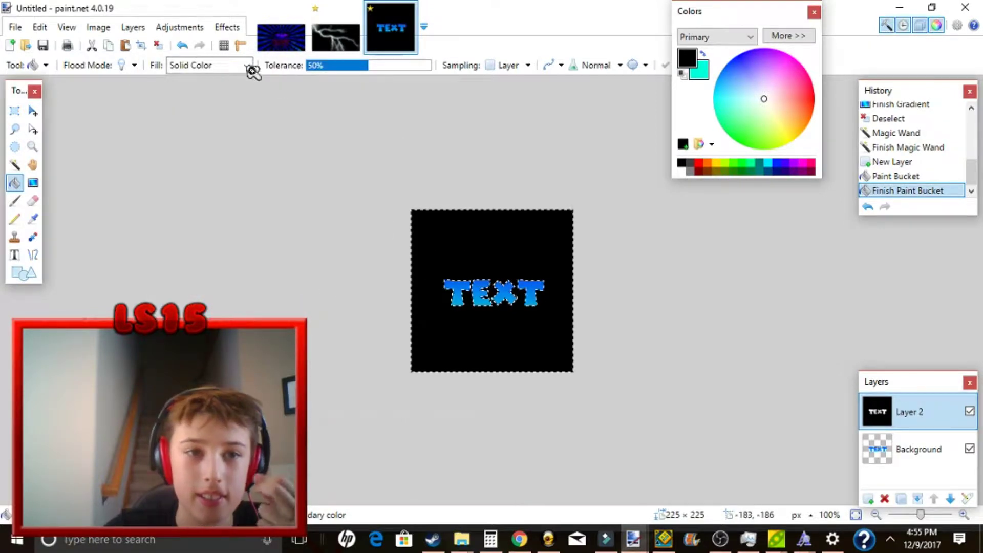
Clear the selection and start a Drop Shadow on the black layer with a dark cyan shadow color of R 0, G 46, B 51
left_click(158, 45)
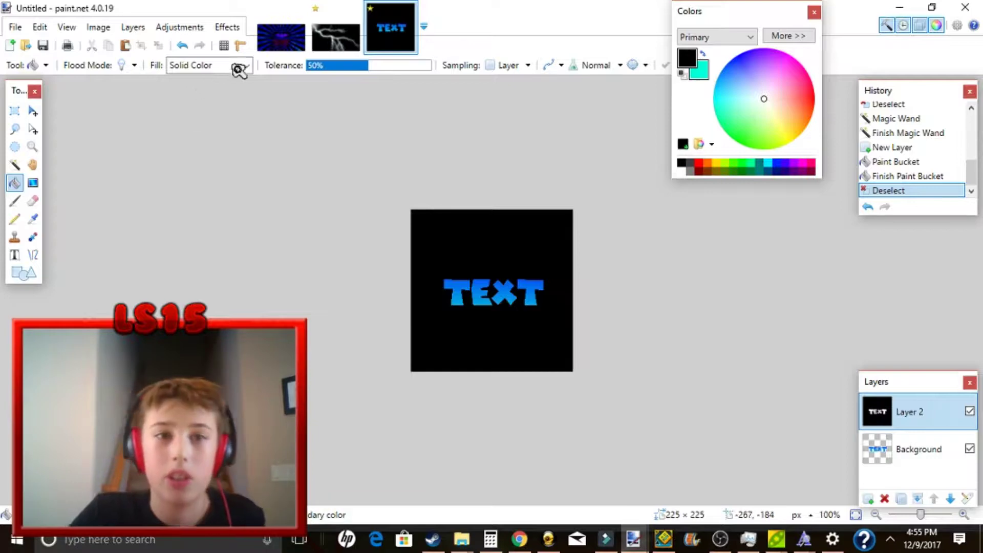
left_click(227, 28)
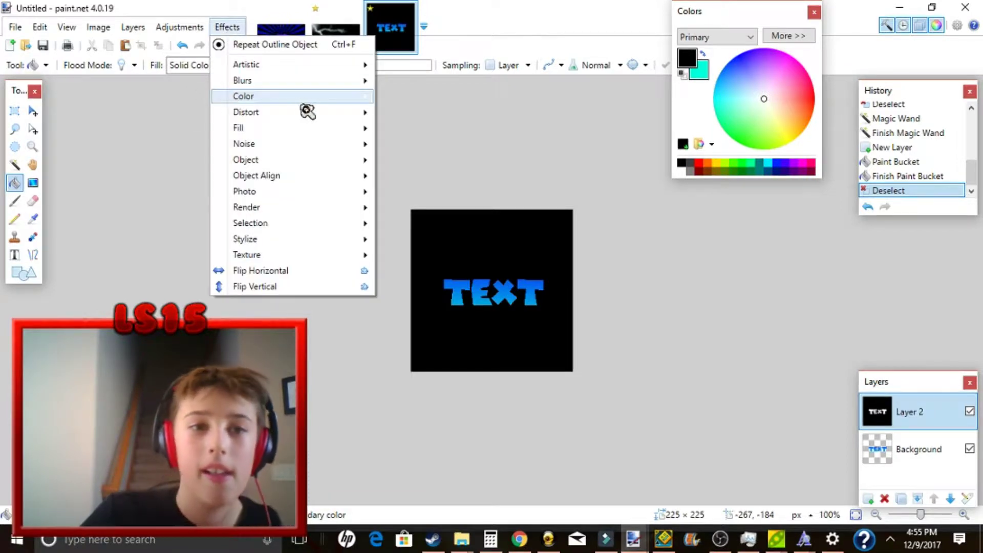
mouse_move(272, 162)
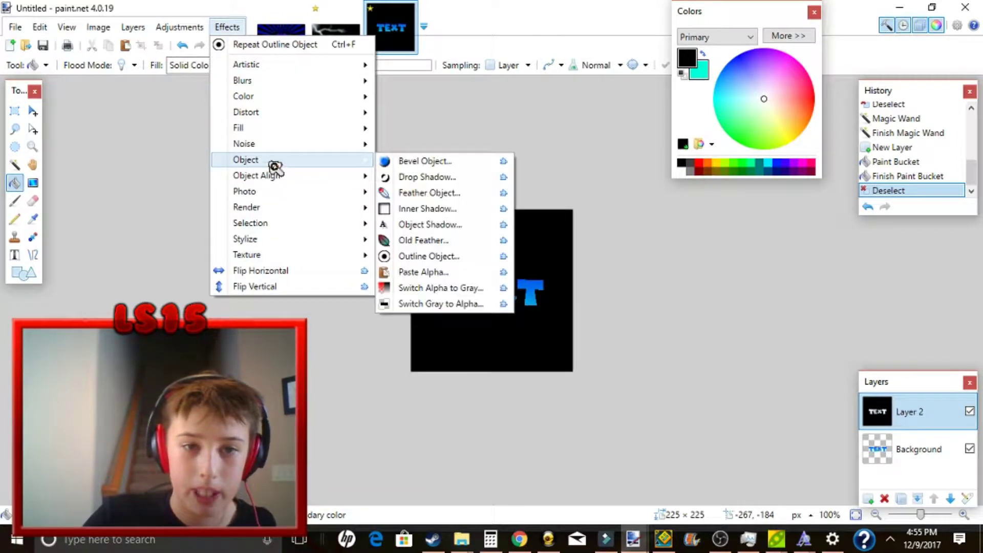
left_click(441, 177)
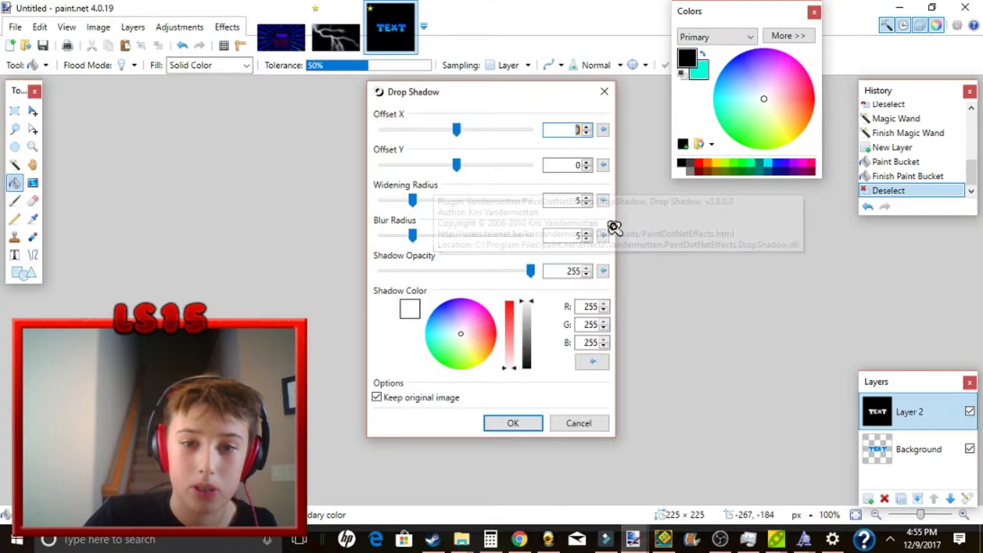
left_click_drag(494, 97, 203, 78)
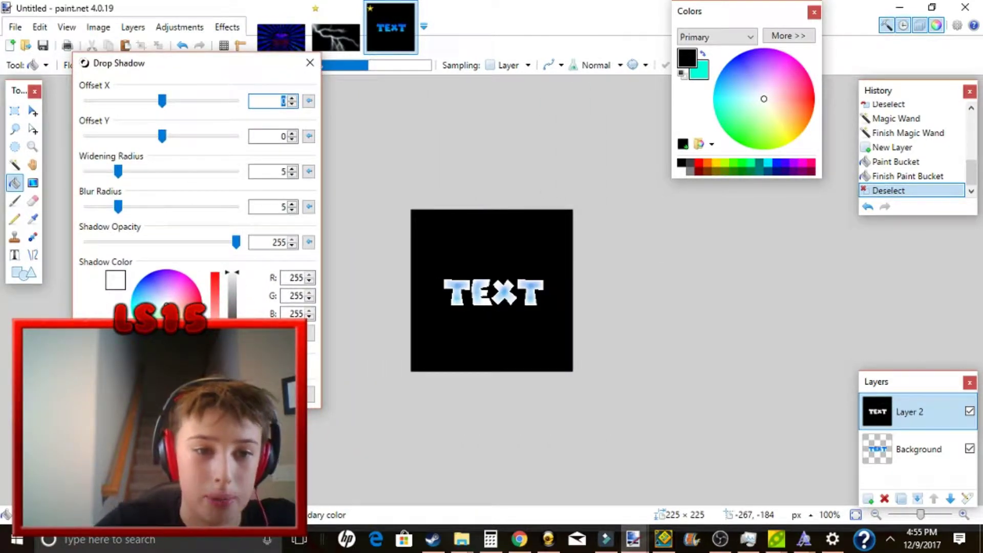
left_click(110, 306)
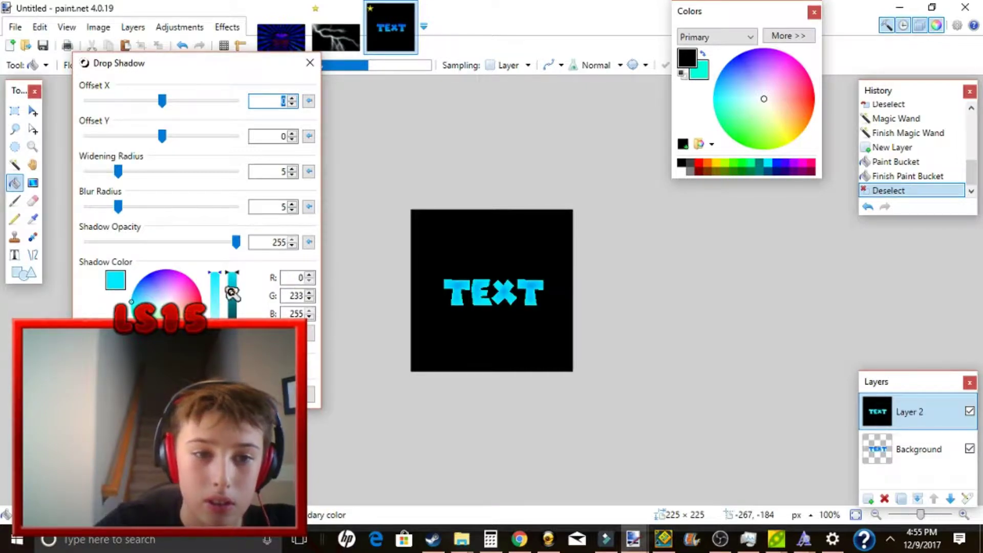
mouse_move(237, 285)
left_mouse_down()
mouse_move(238, 303)
mouse_move(222, 279)
mouse_move(215, 286)
mouse_move(215, 324)
left_mouse_up()
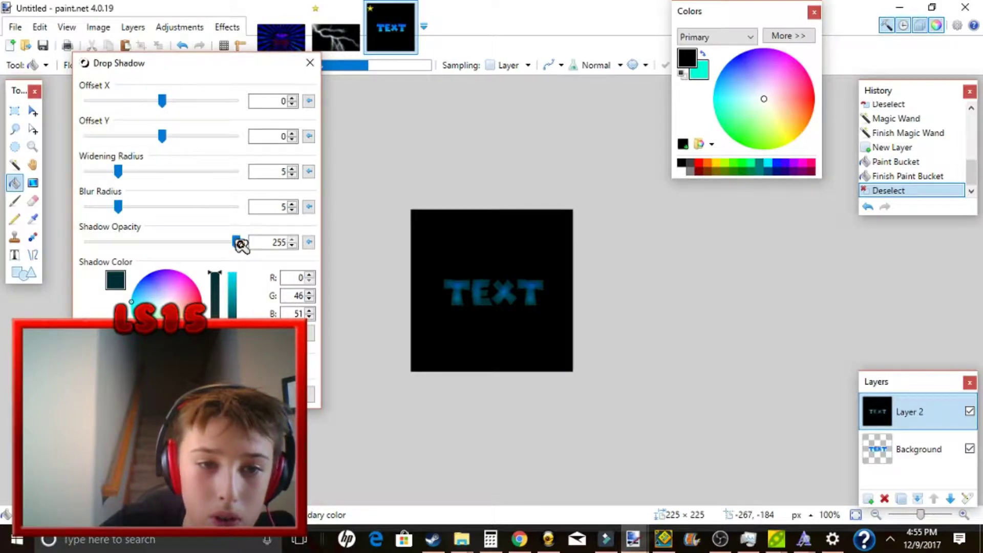
Set the shadow opacity to 184, the blur radius to 4 and the widening radius to 3, and apply the drop shadow
left_click_drag(245, 243, 196, 250)
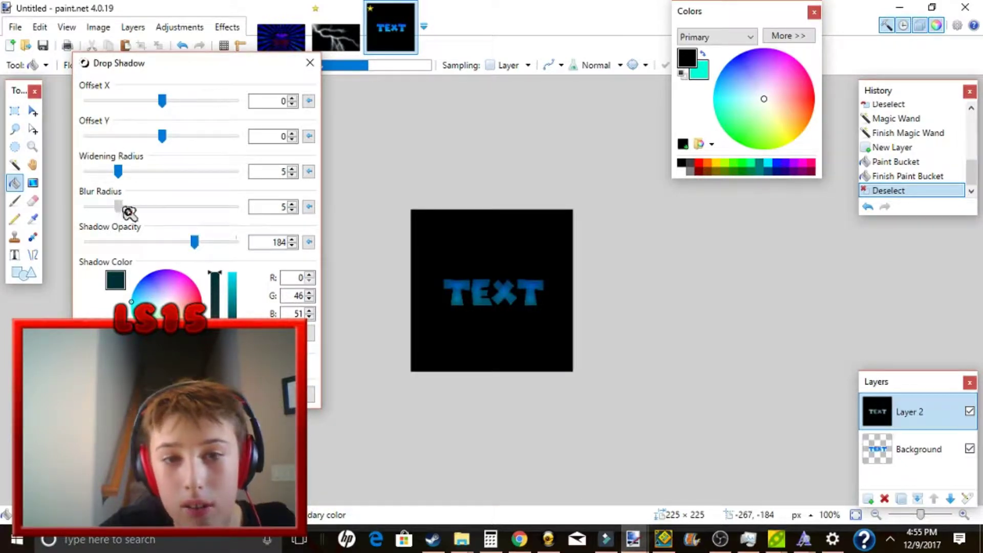
left_click_drag(124, 209, 138, 209)
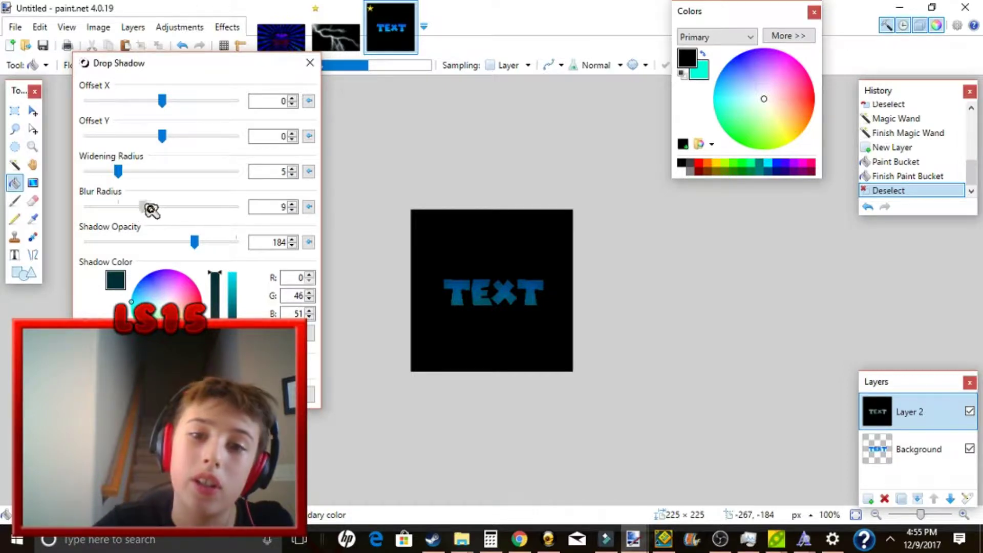
mouse_move(132, 208)
left_mouse_down()
mouse_move(99, 208)
mouse_move(119, 207)
left_mouse_up()
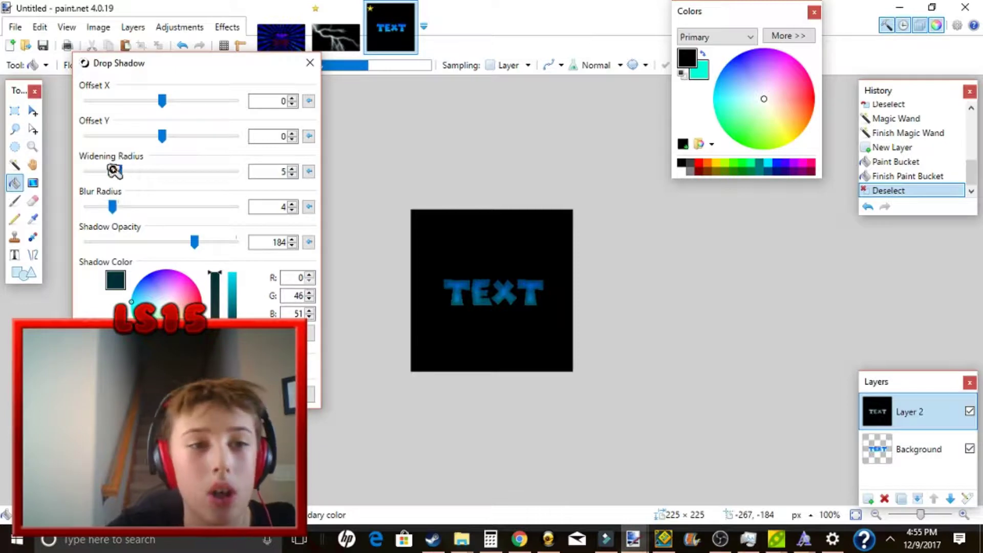
left_click_drag(124, 173, 114, 177)
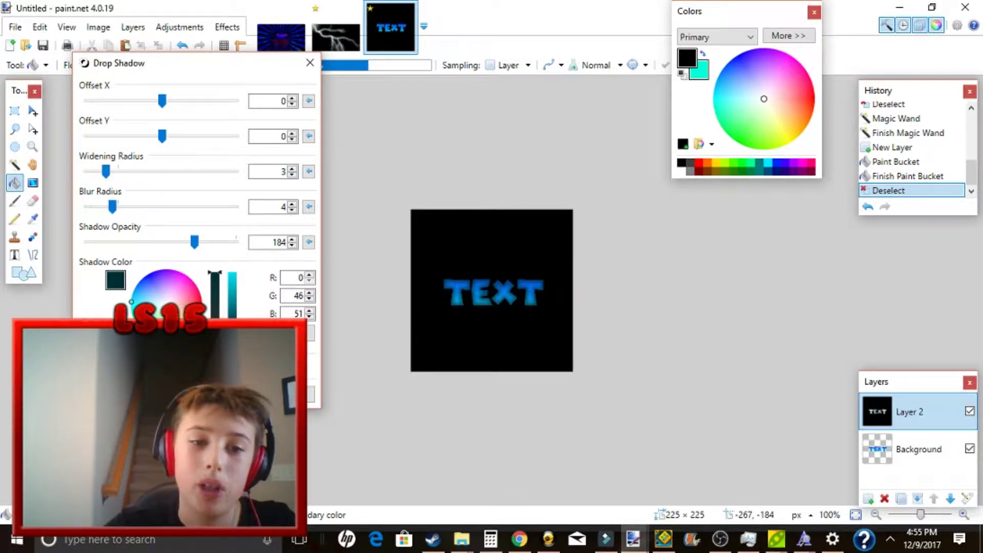
key("Return")
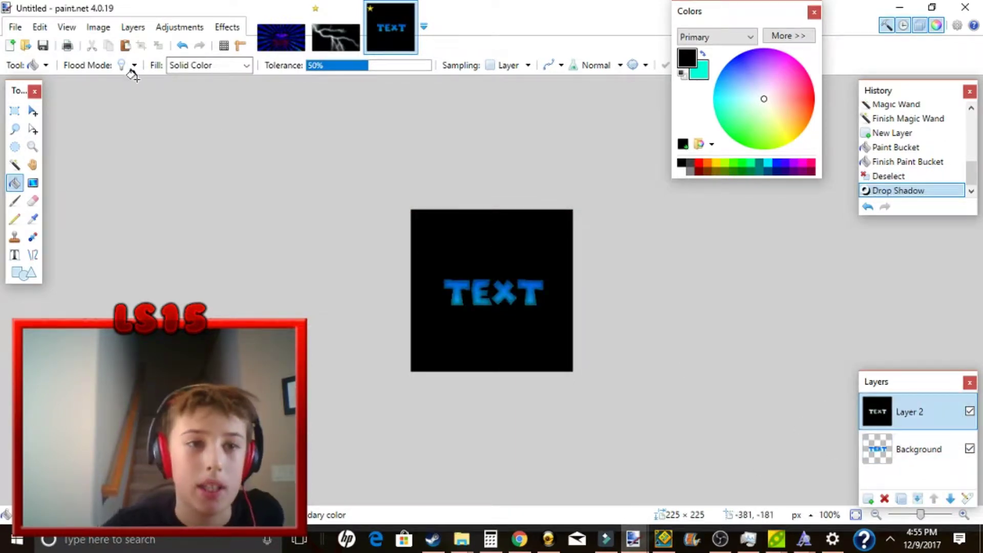
Try deleting the black layer above the text and undo the deletion
left_click(885, 499)
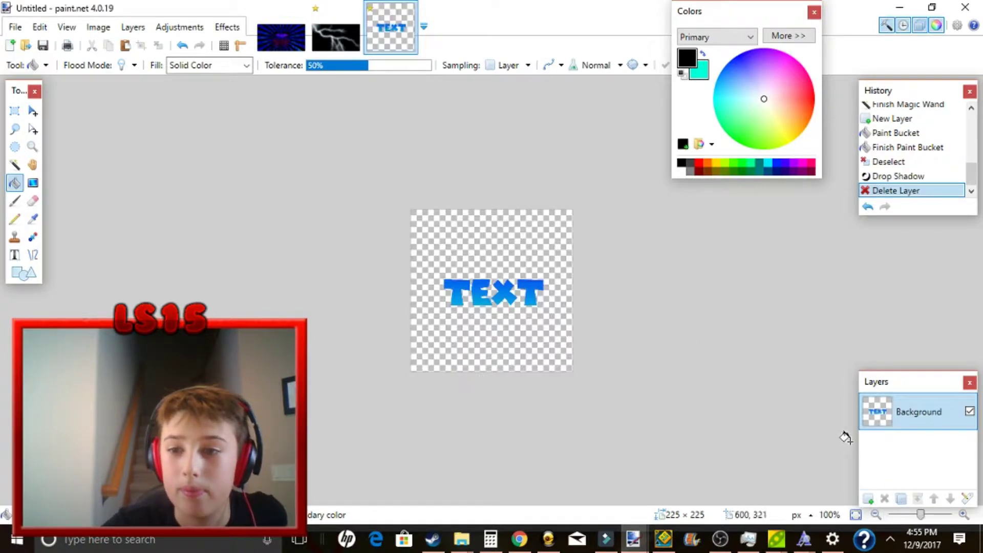
key("ctrl+z")
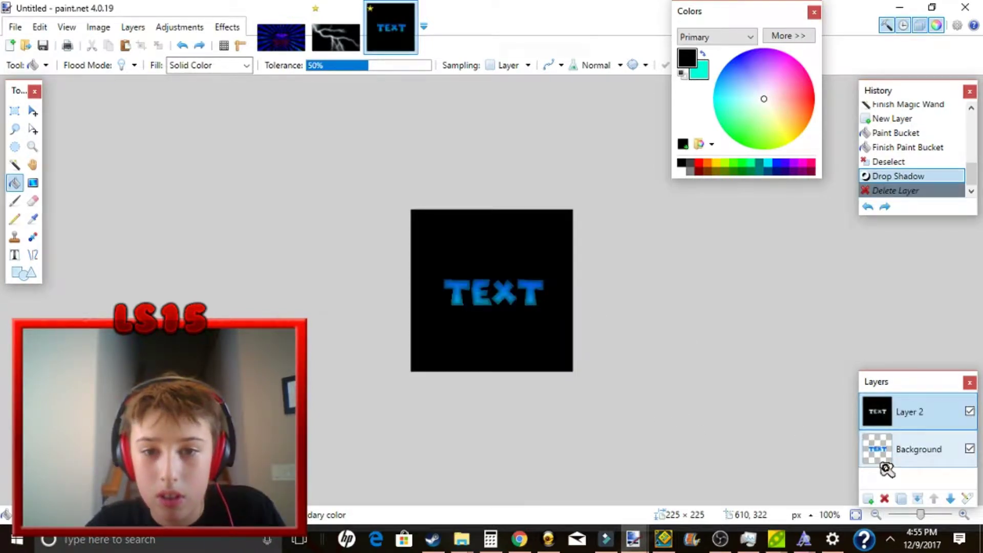
Cut the black area around the letters out of the upper layer with the Magic Wand and merge that layer down
left_click(15, 166)
left_click(470, 244)
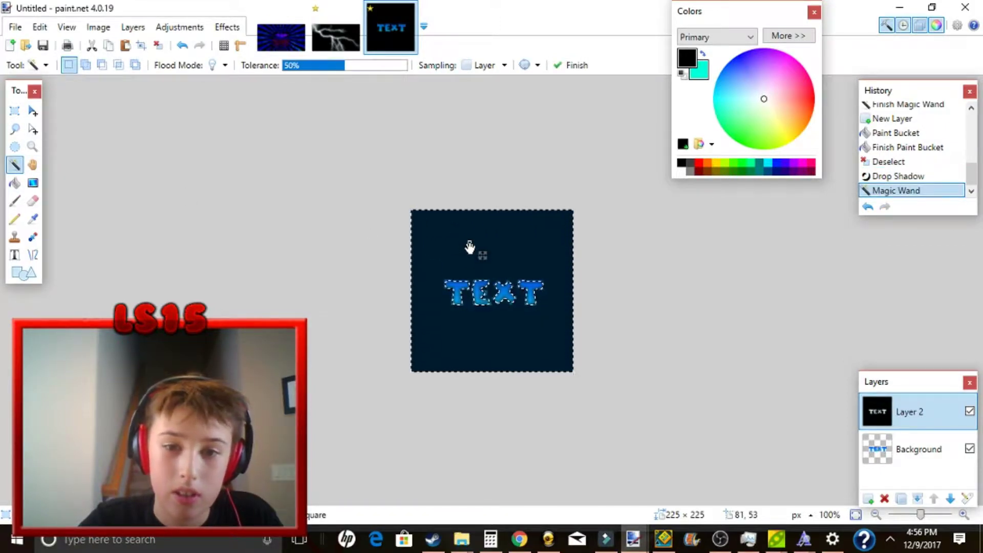
left_click(158, 45)
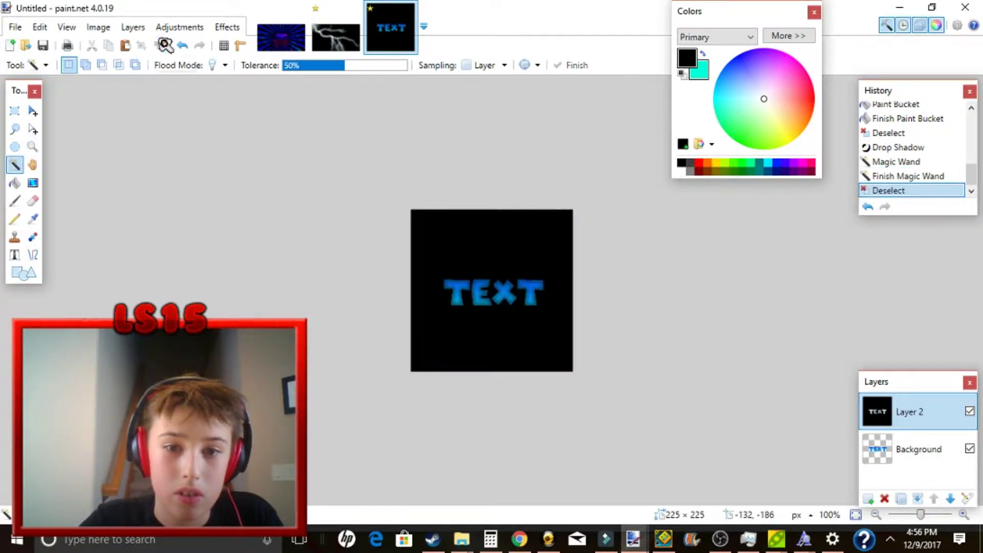
left_click(454, 232)
left_click(454, 232)
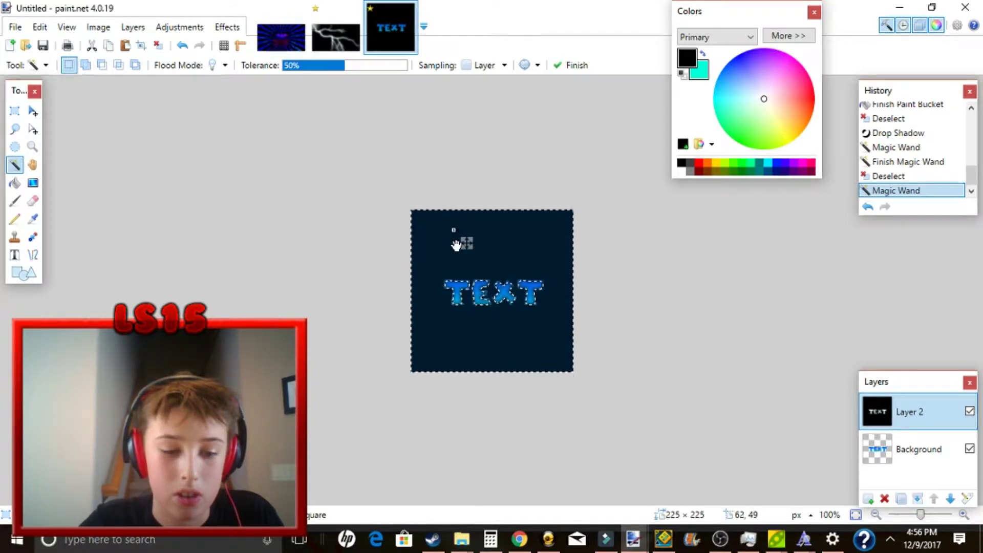
key("ctrl+x")
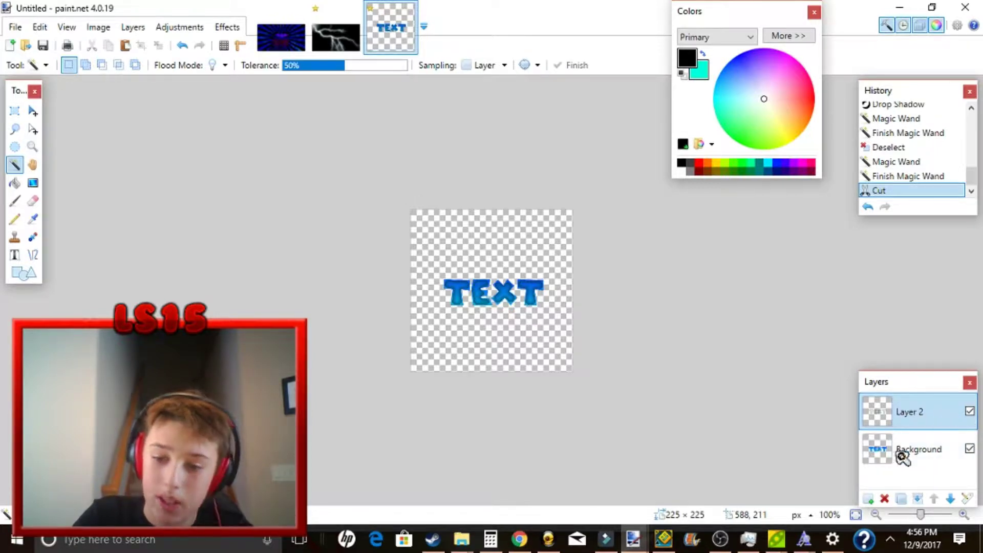
left_click(918, 498)
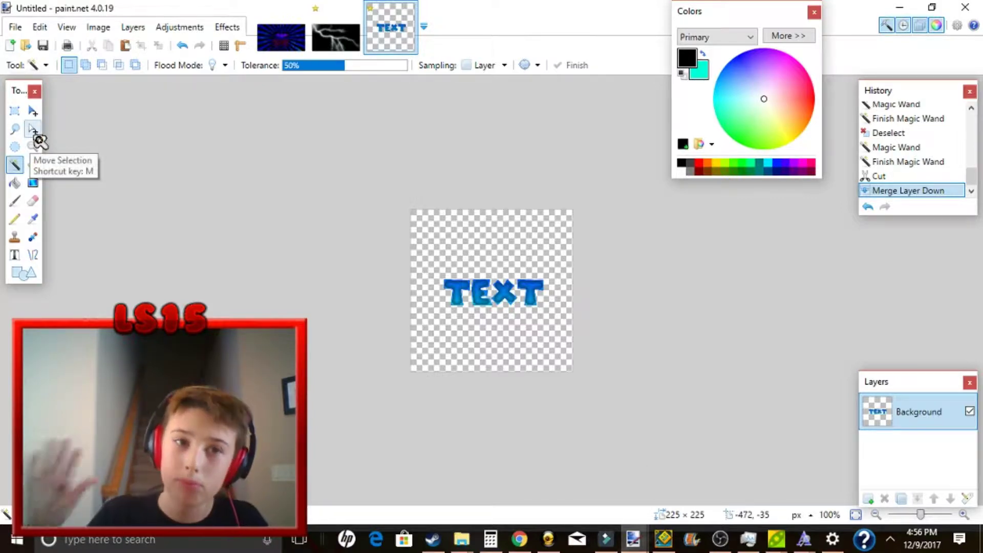
Cut the lower half of the letters with a rectangular selection and paste it in place on a new layer
left_click(446, 295)
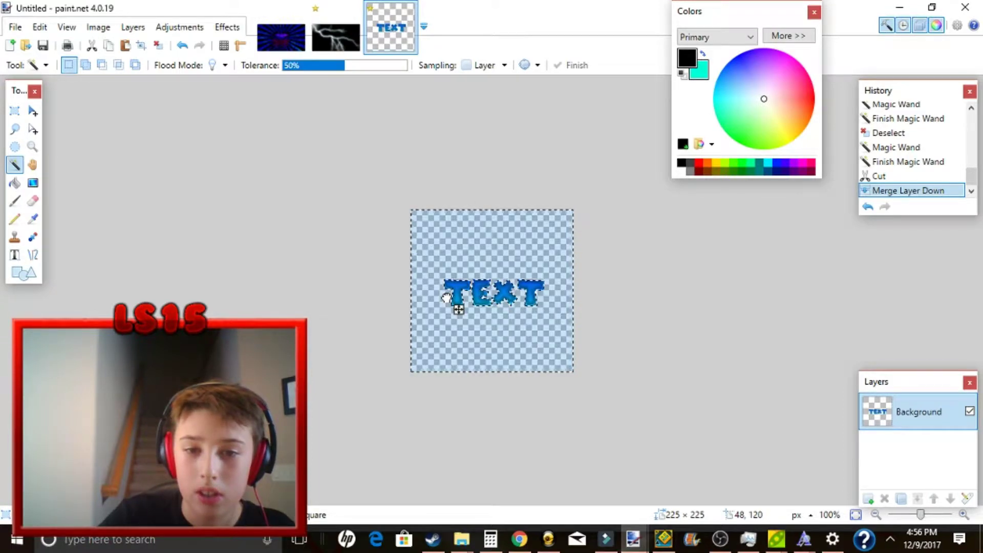
left_click(159, 45)
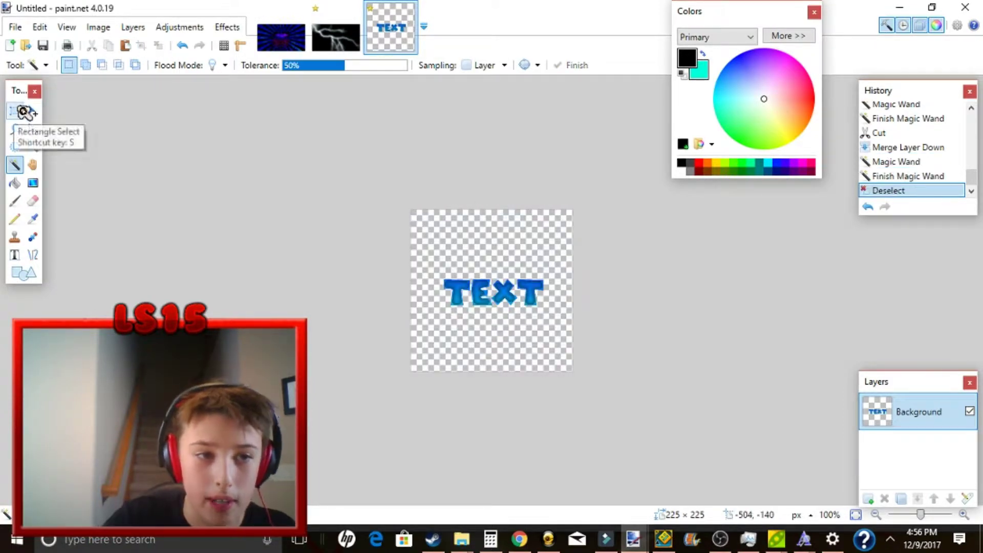
left_click(23, 110)
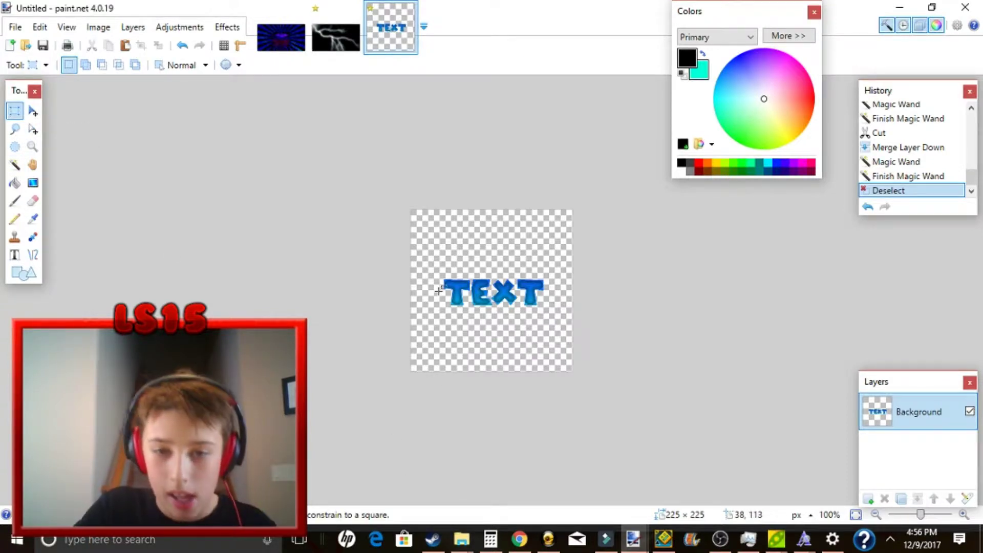
left_click_drag(443, 294, 548, 323)
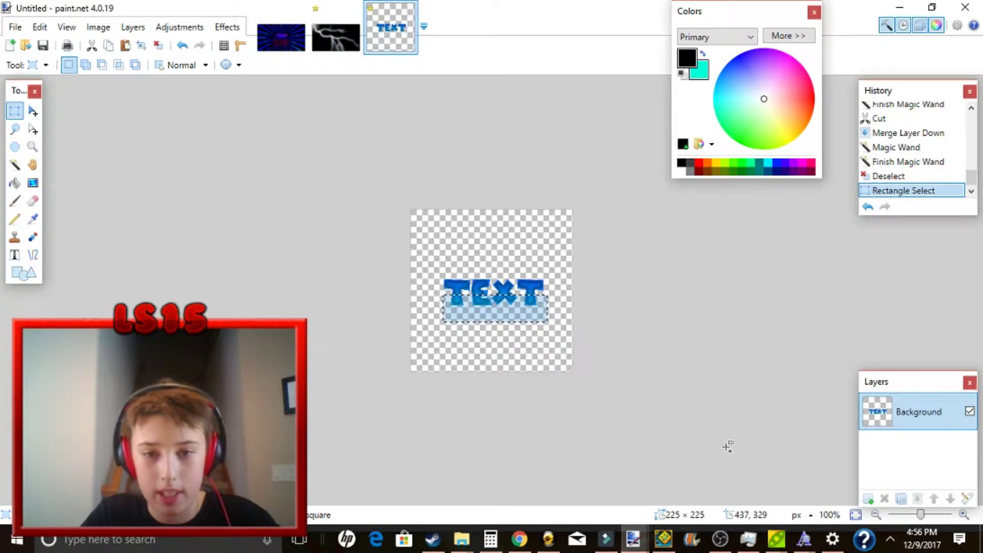
key("ctrl+x")
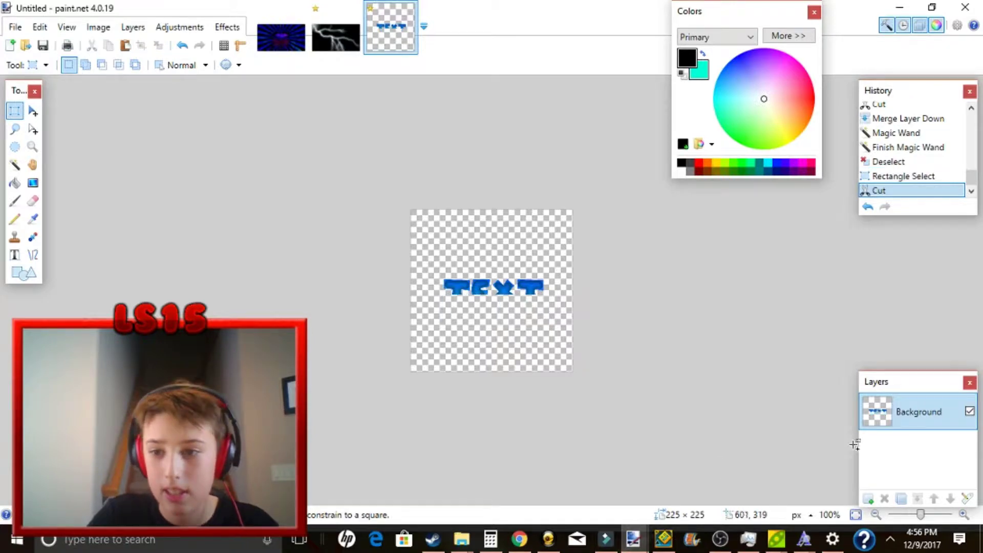
left_click(868, 498)
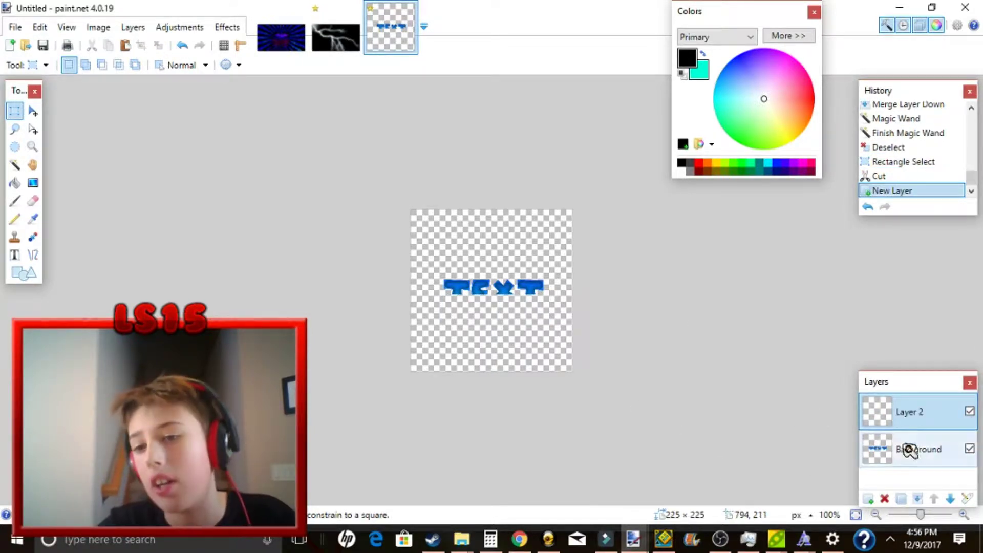
key("ctrl+v")
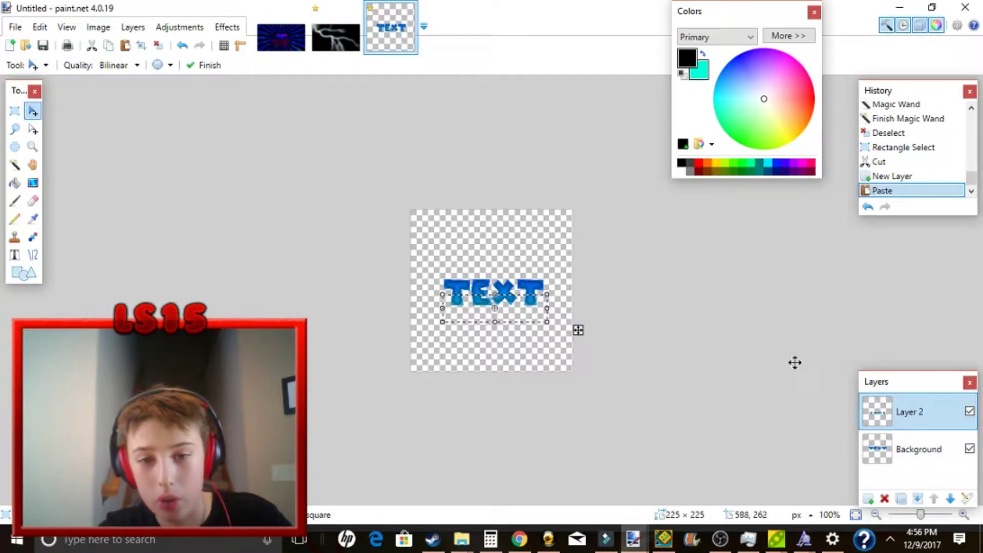
Darken the pasted lower half with Hue / Saturation at lightness -40, clear the selection and merge the layer down
left_click(187, 29)
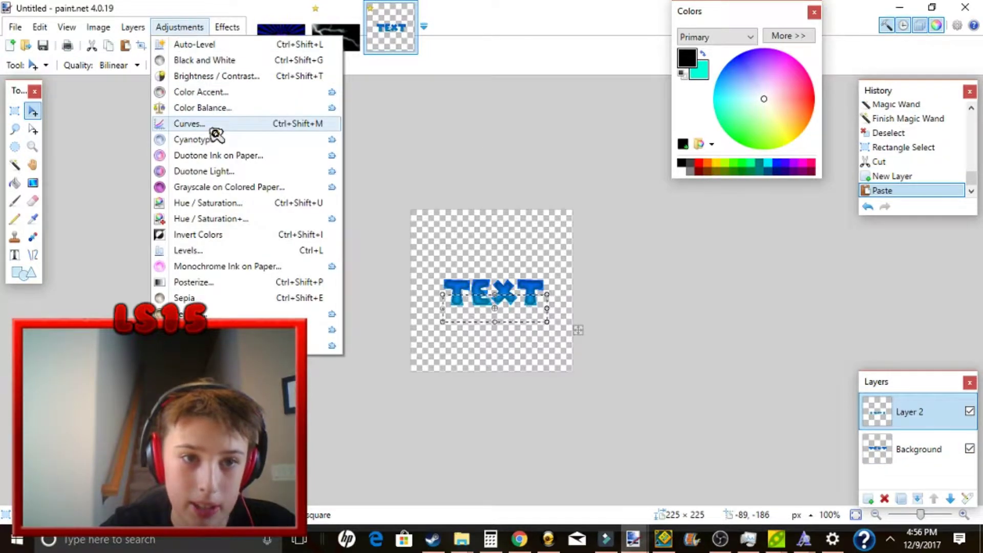
left_click(233, 203)
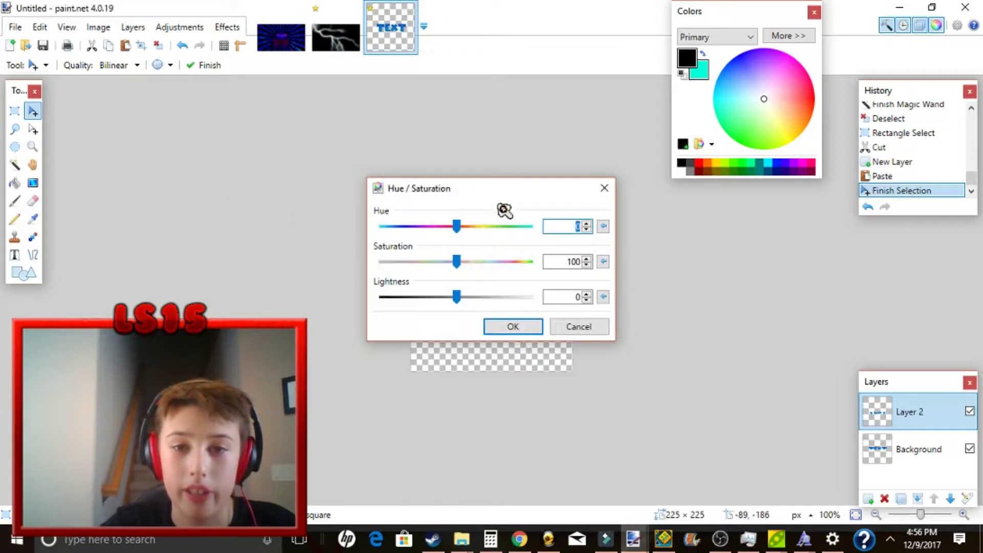
left_click_drag(493, 196, 286, 118)
left_click_drag(253, 220, 228, 225)
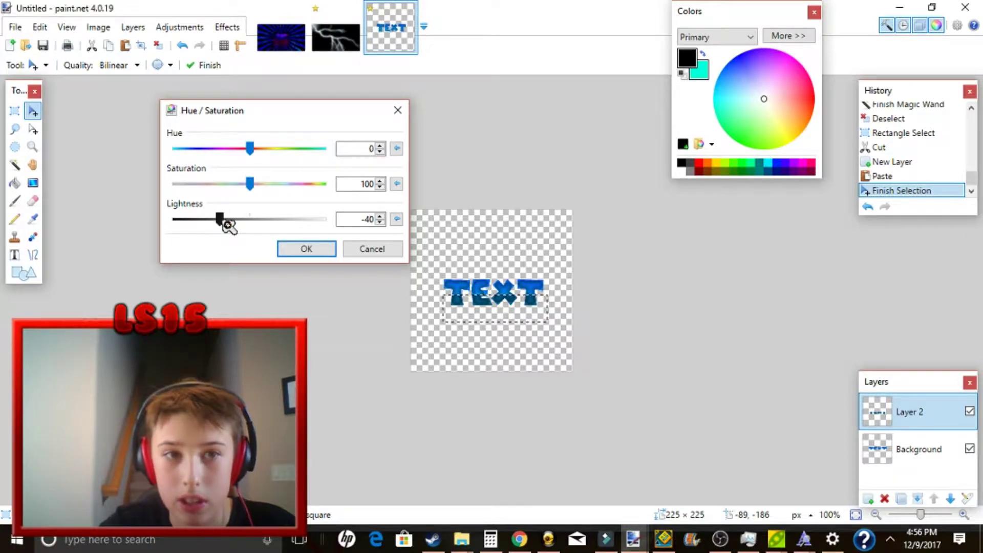
left_click(305, 251)
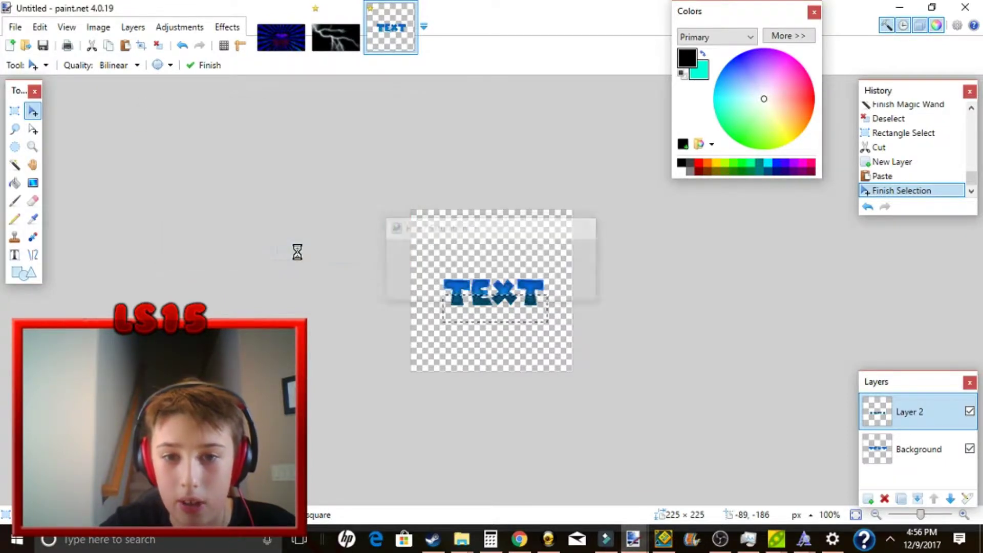
left_click(158, 45)
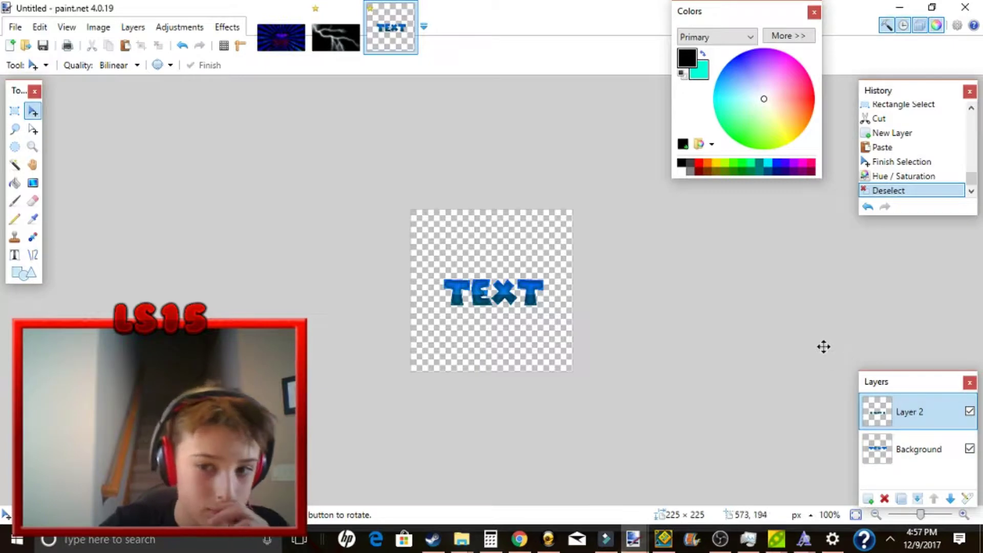
left_click(918, 498)
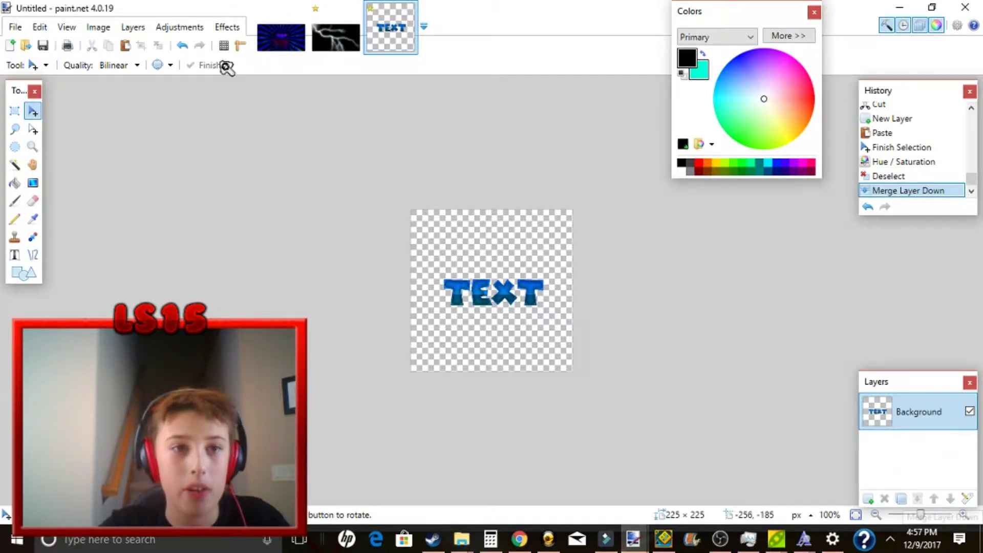
left_click(15, 165)
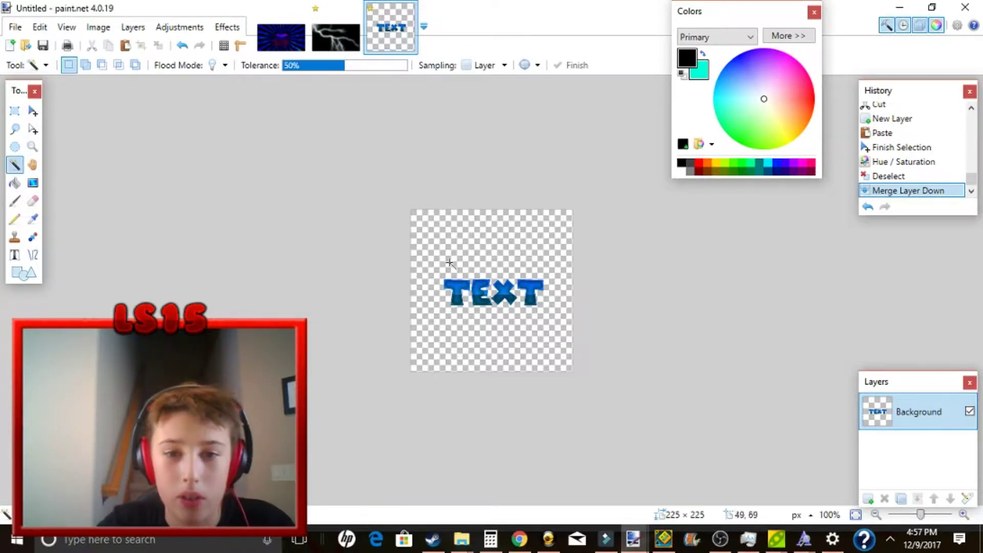
left_click(456, 290)
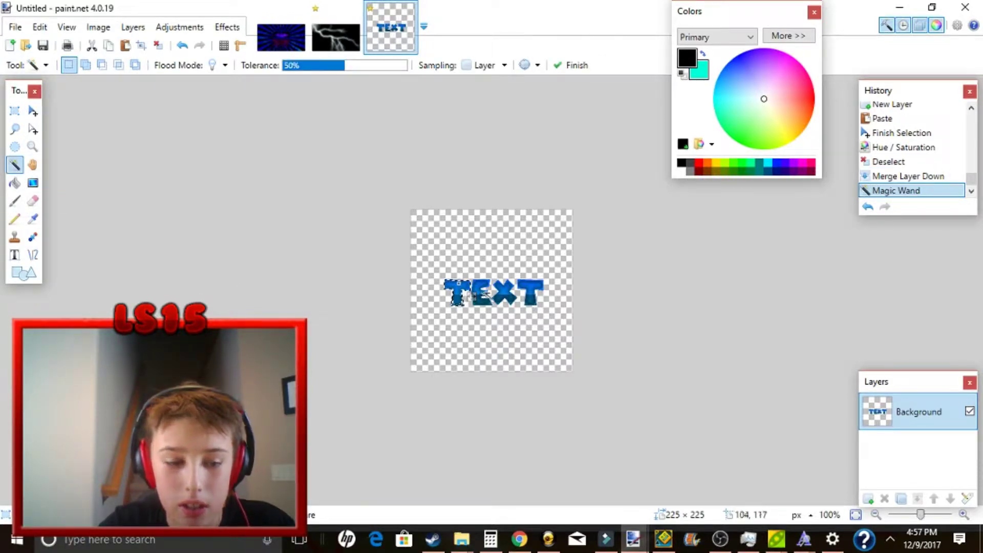
left_click(519, 284, "ctrl")
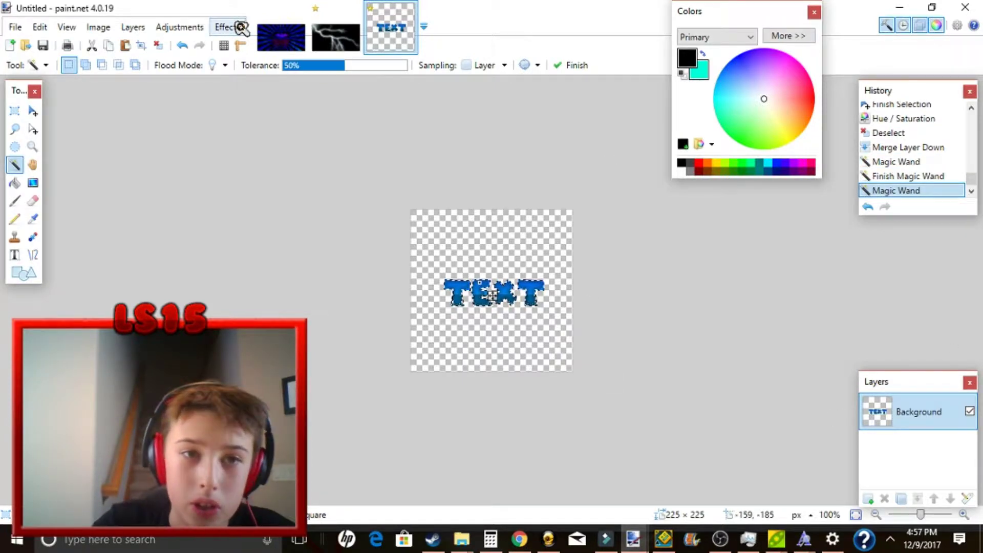
left_click(162, 46)
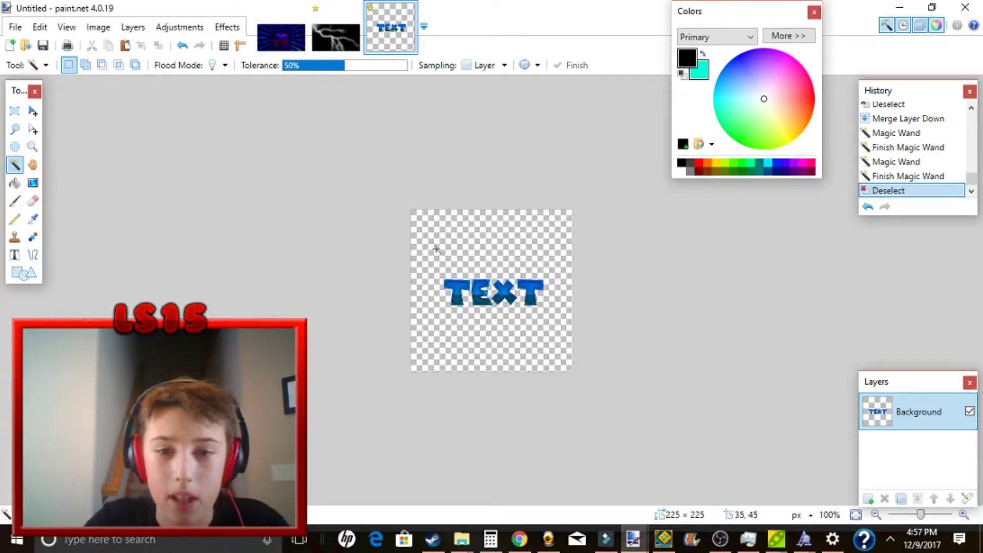
left_click(454, 285)
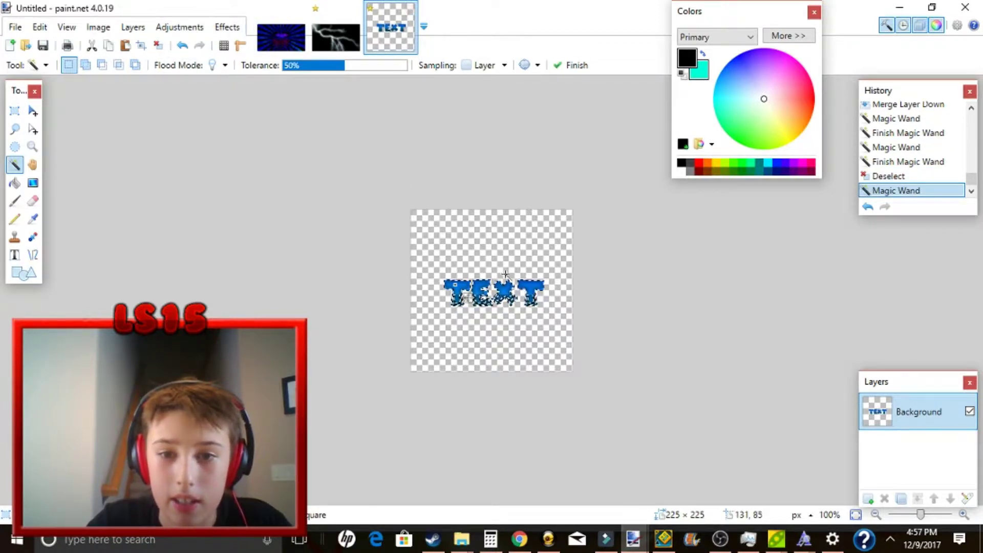
left_click(160, 45)
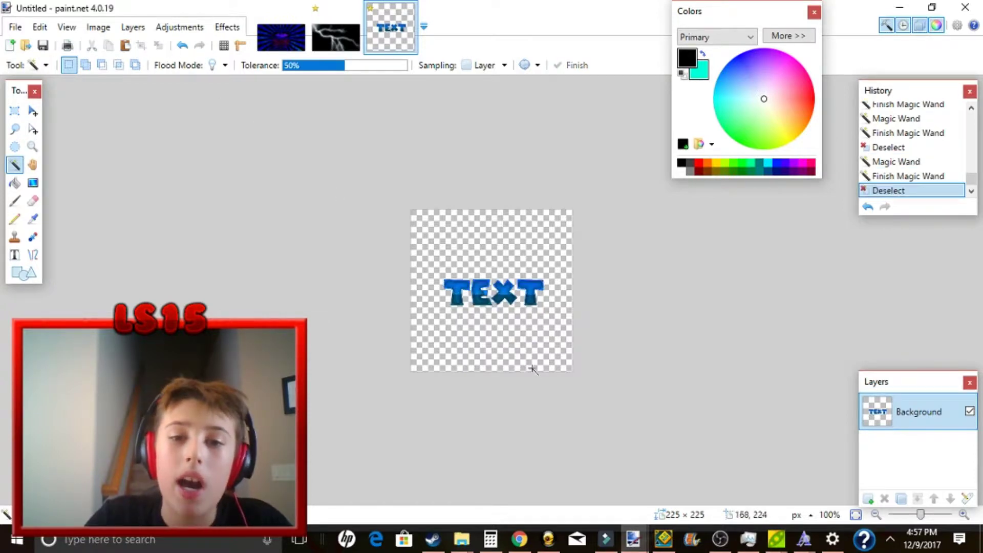
Select all four letters with the Magic Wand and apply Bevel Object with depth 5 and the last slider raised slightly
left_click(457, 290)
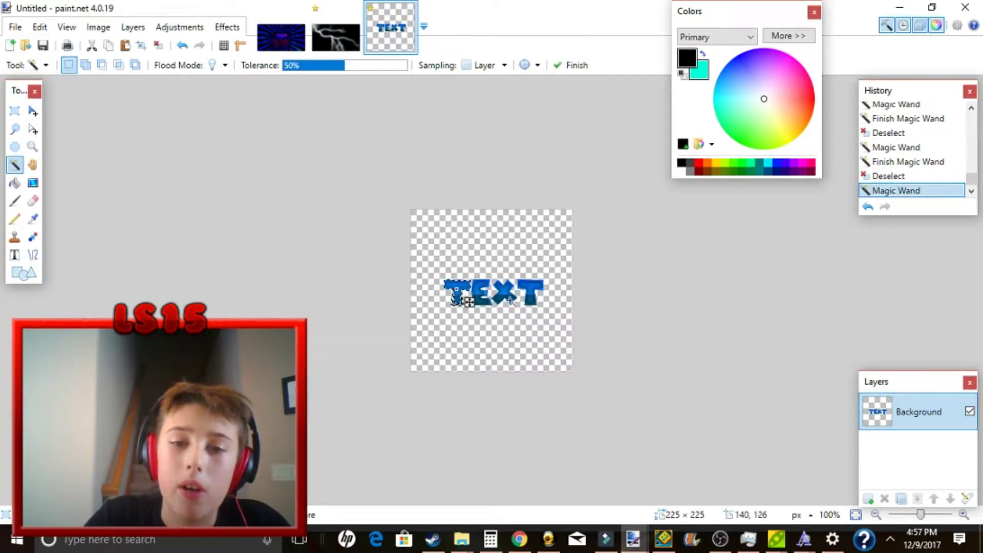
left_click(480, 287)
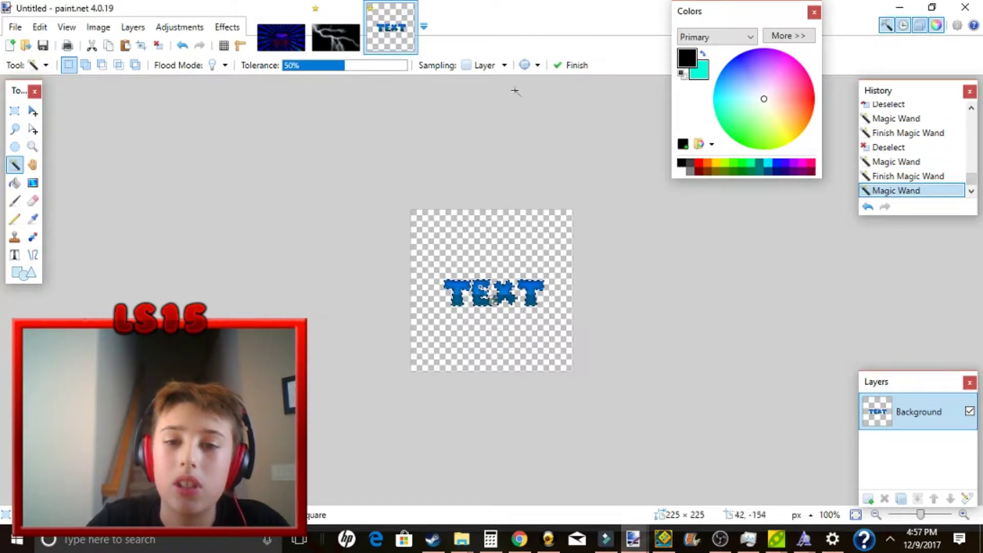
left_click(229, 28)
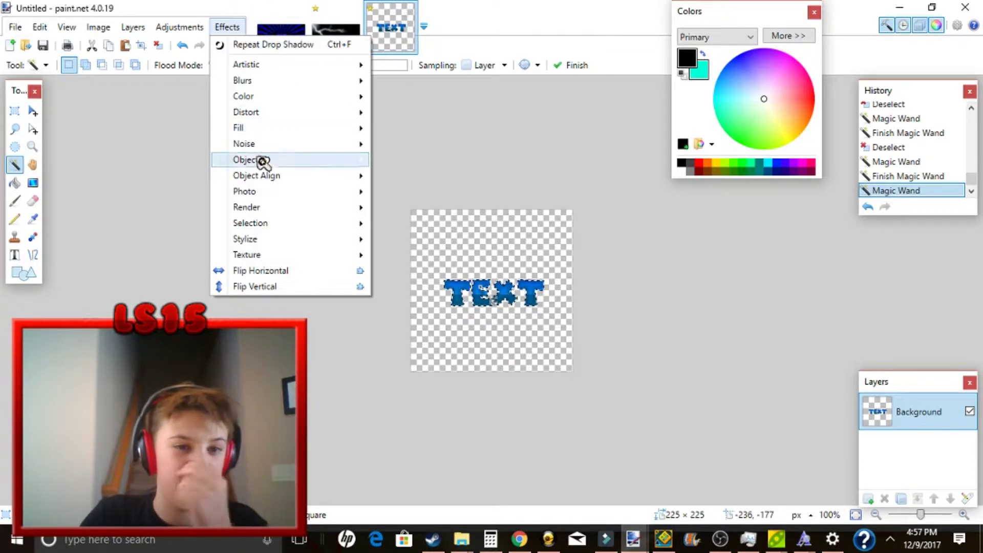
mouse_move(279, 158)
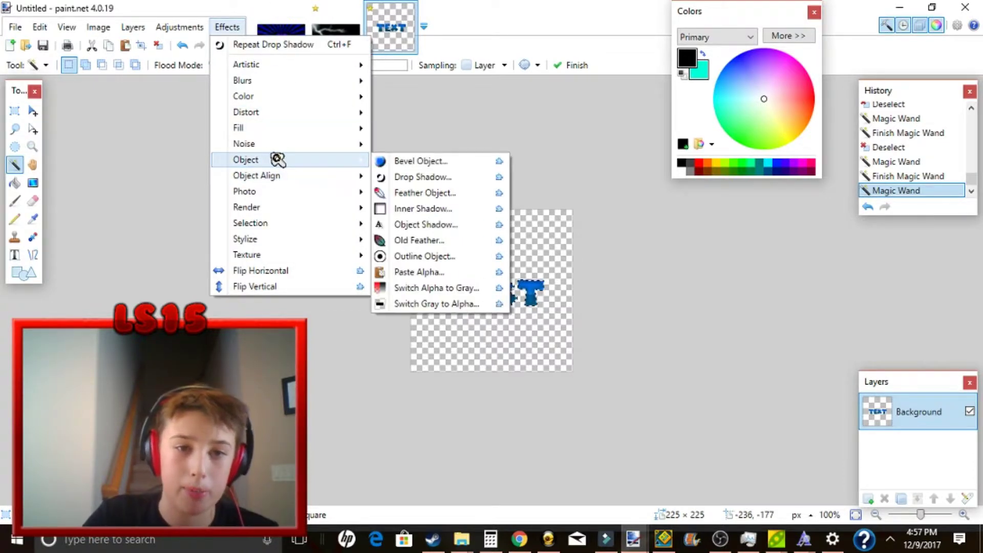
left_click(468, 164)
left_click_drag(515, 102, 253, 74)
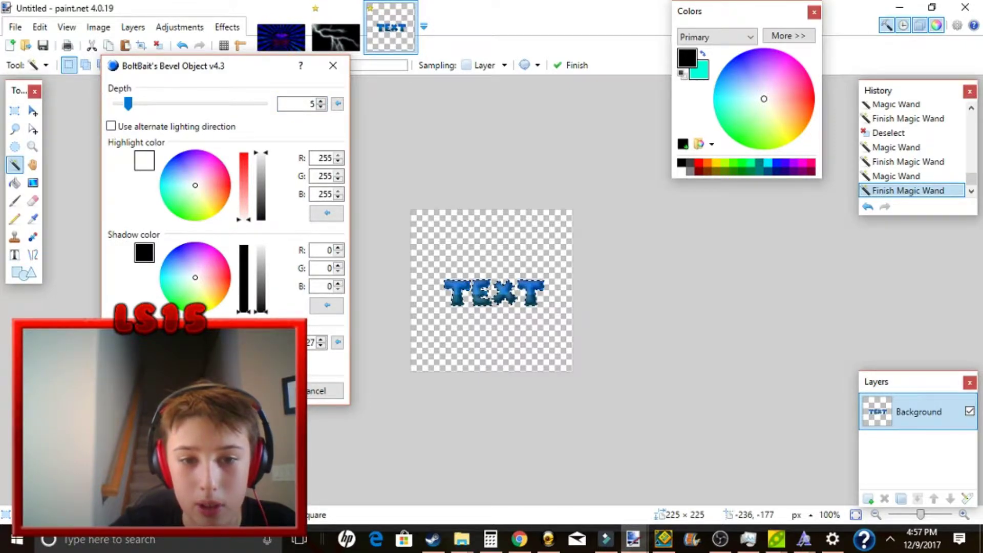
left_click_drag(146, 342, 158, 341)
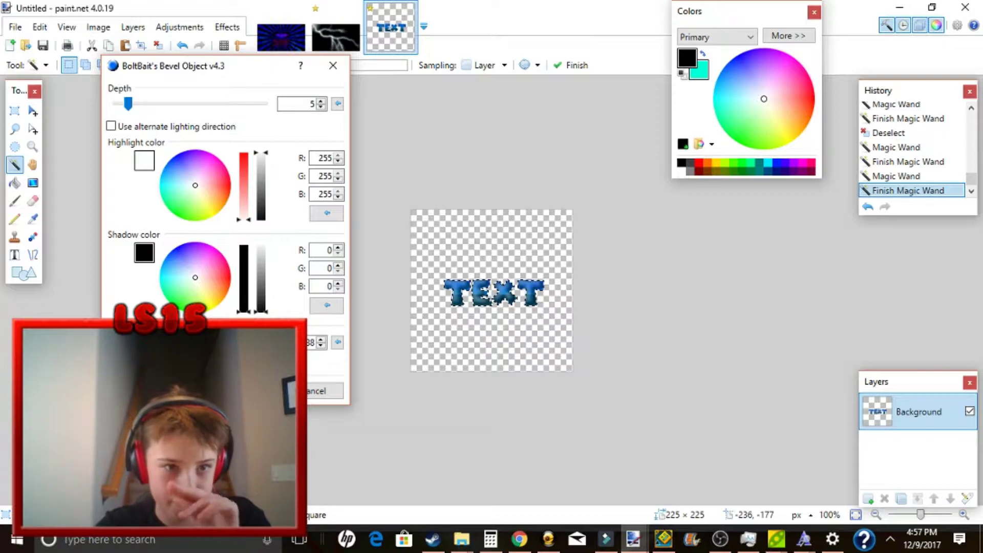
left_click(284, 391)
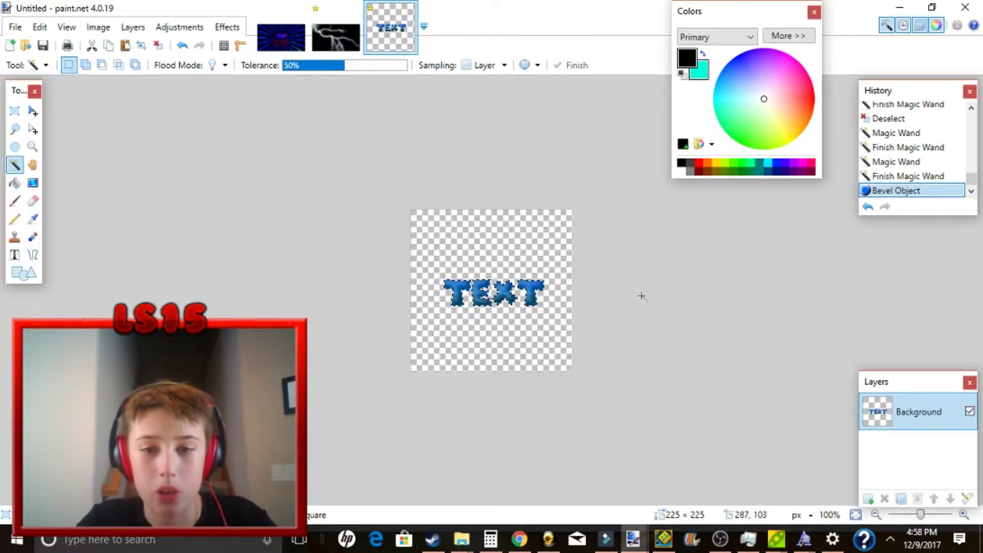
Paste a copy of the beveled letters on a new layer beneath the text, offset slightly down and to the right
left_click(868, 499)
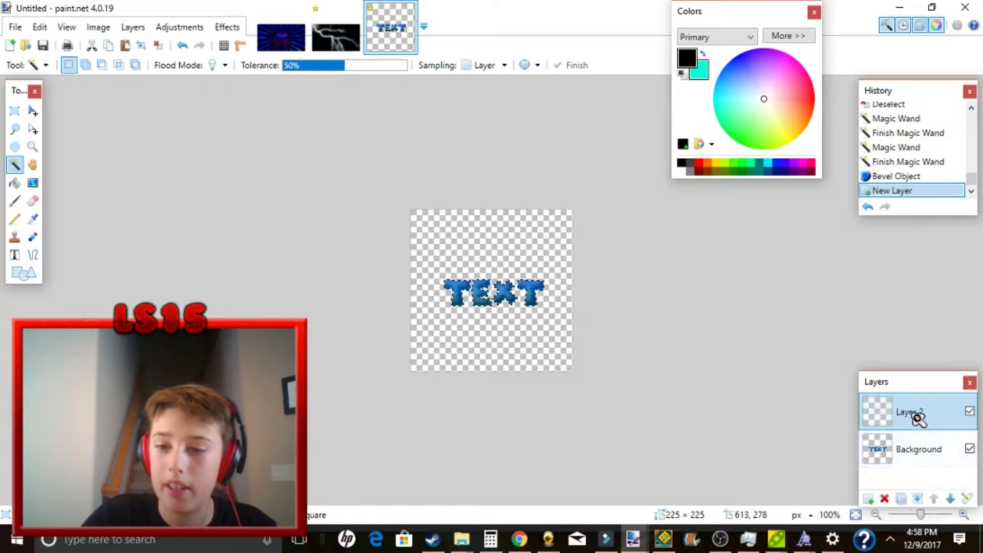
left_click_drag(916, 417, 902, 461)
key("ctrl+v")
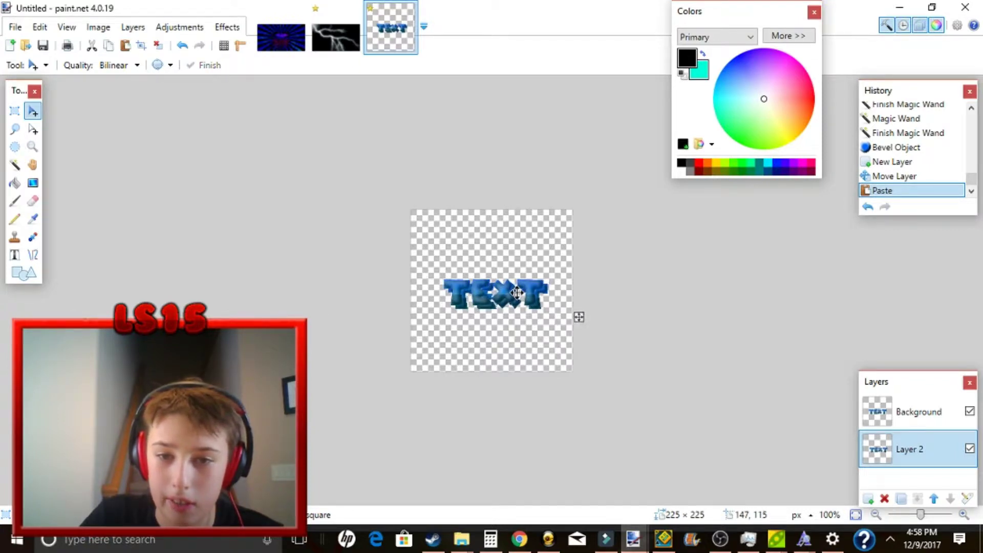
left_click(517, 292)
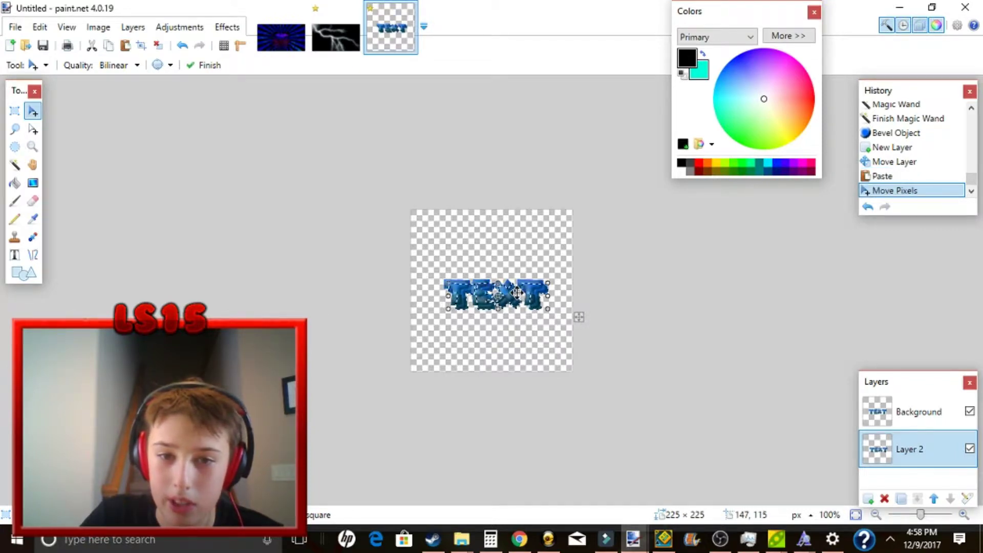
Darken the offset copy of the letters with Hue / Saturation at lightness -88
left_click(177, 30)
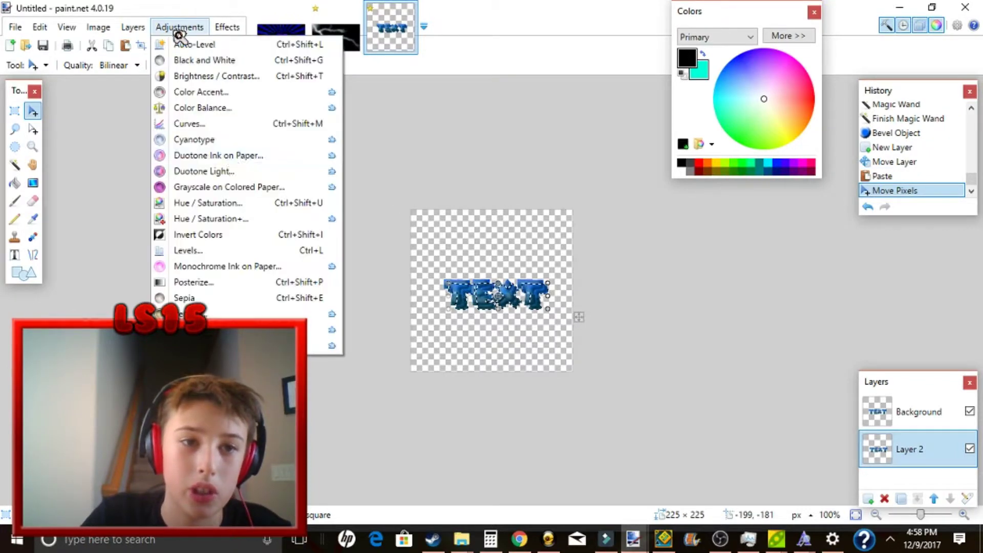
left_click(237, 207)
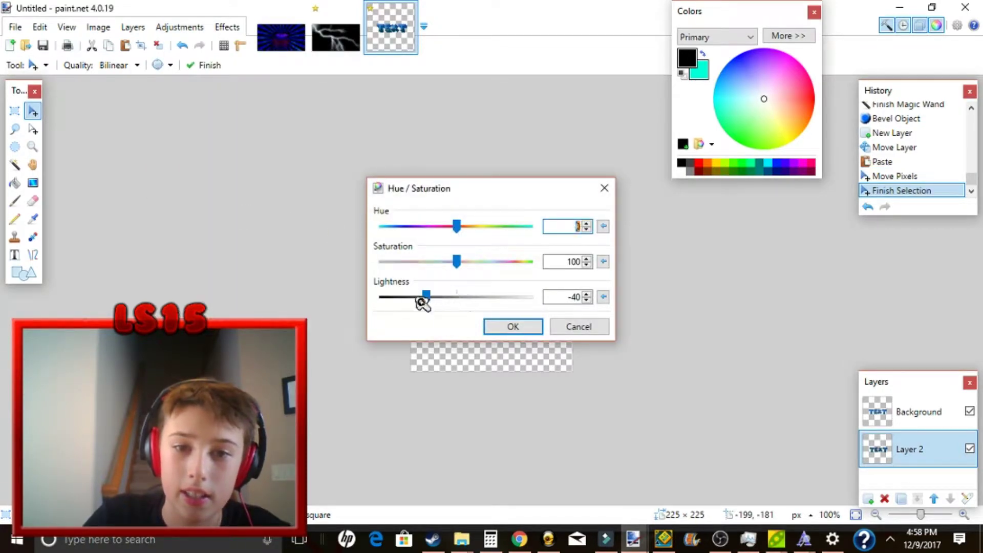
left_click_drag(431, 297, 397, 294)
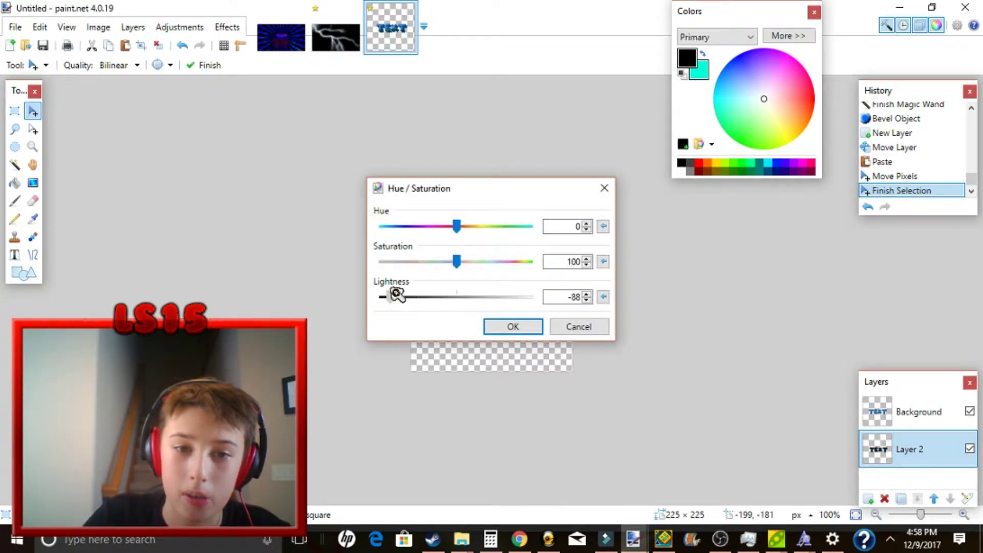
left_click_drag(549, 196, 251, 140)
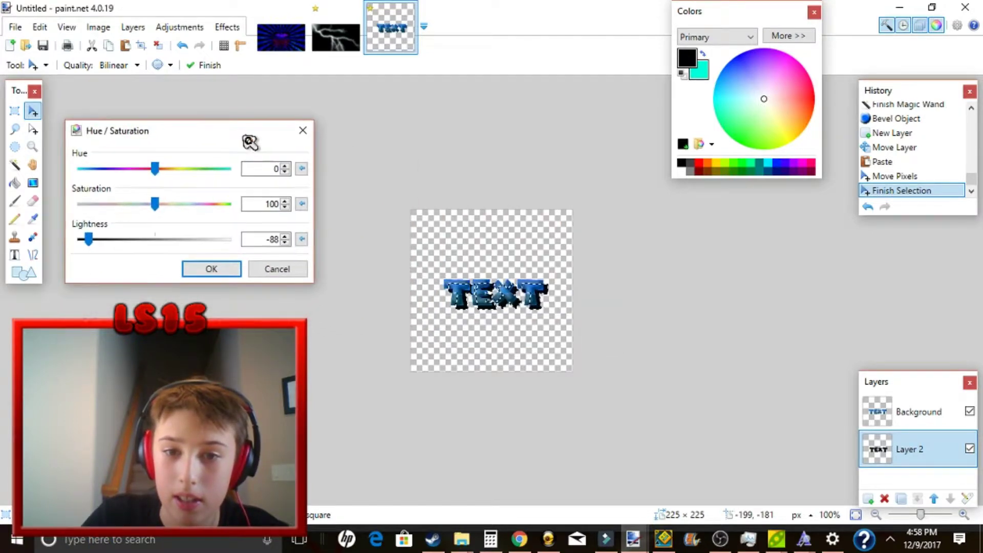
left_click(206, 269)
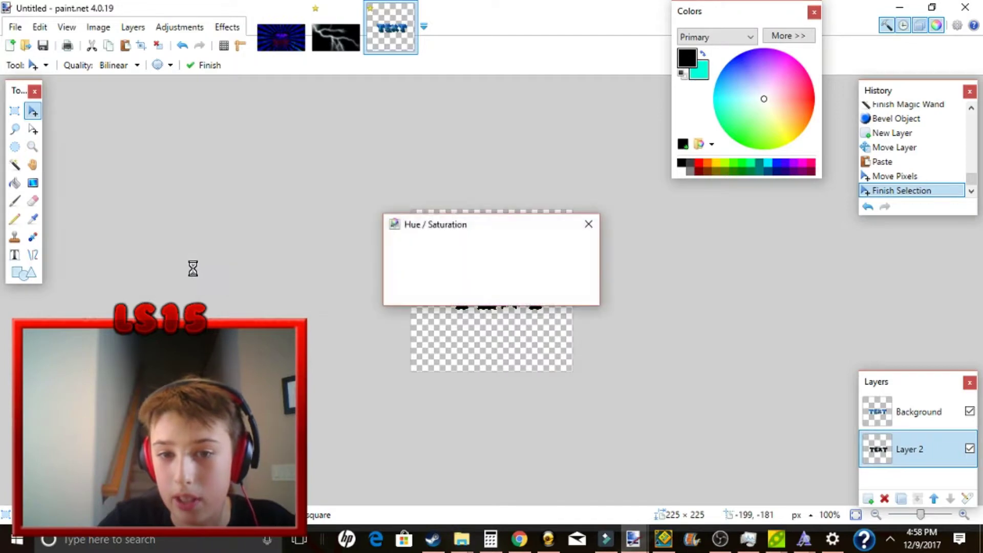
Clear the selection and merge the Background text layer down into the darkened copy
left_click(158, 46)
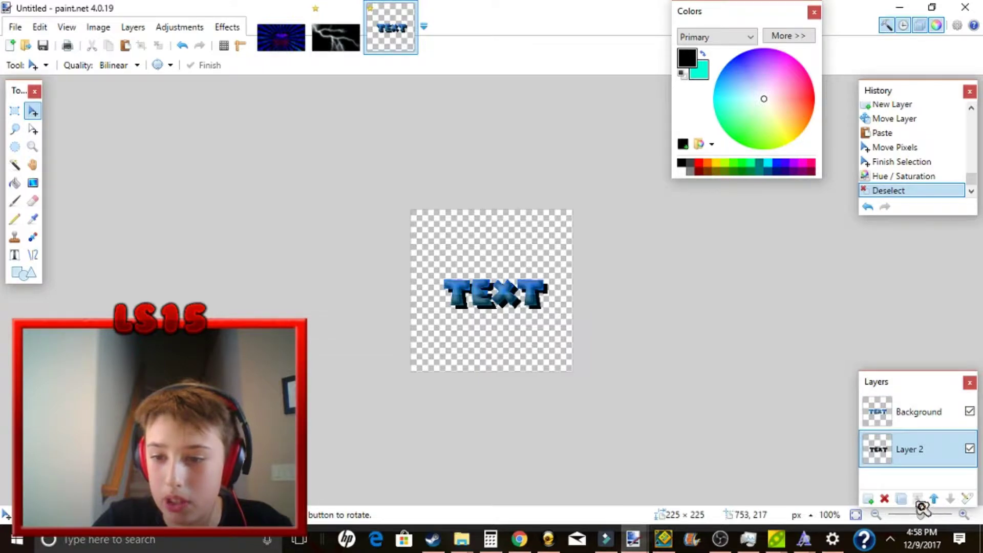
left_click(903, 412)
left_click(919, 499)
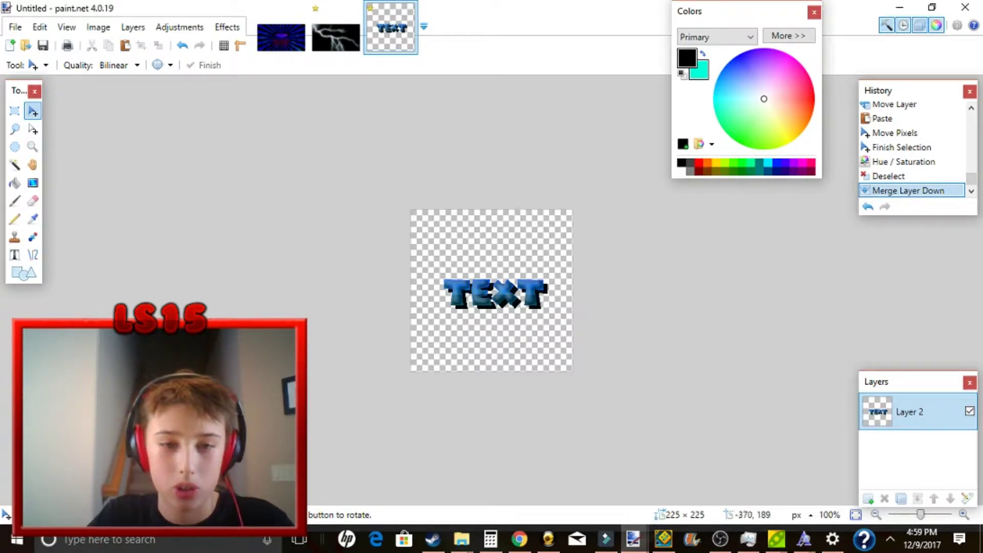
Paste the finished text onto the empty layer of the lightning image, enlarge it and move it near the middle
left_click(338, 45)
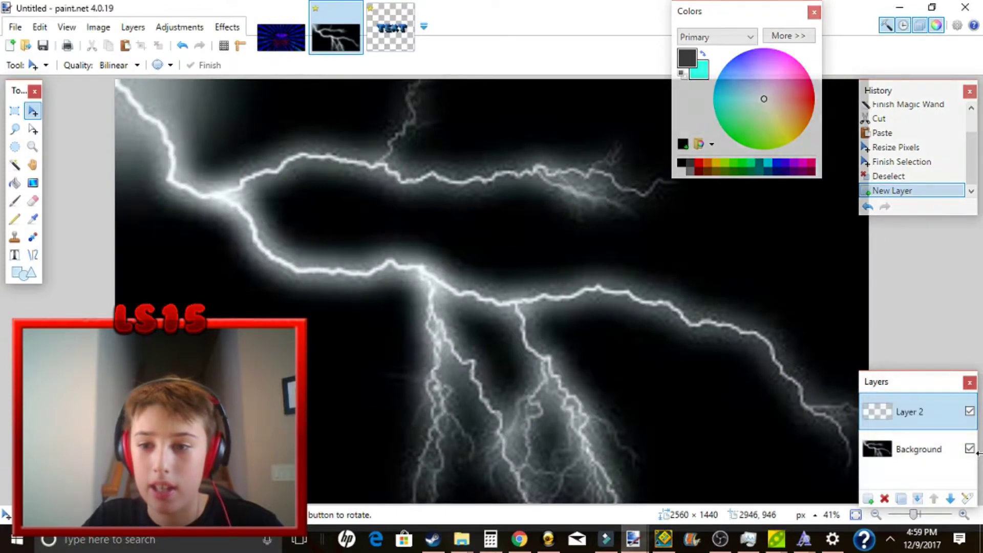
key("ctrl+v")
left_click_drag(154, 100, 415, 175)
left_click_drag(439, 220, 608, 362)
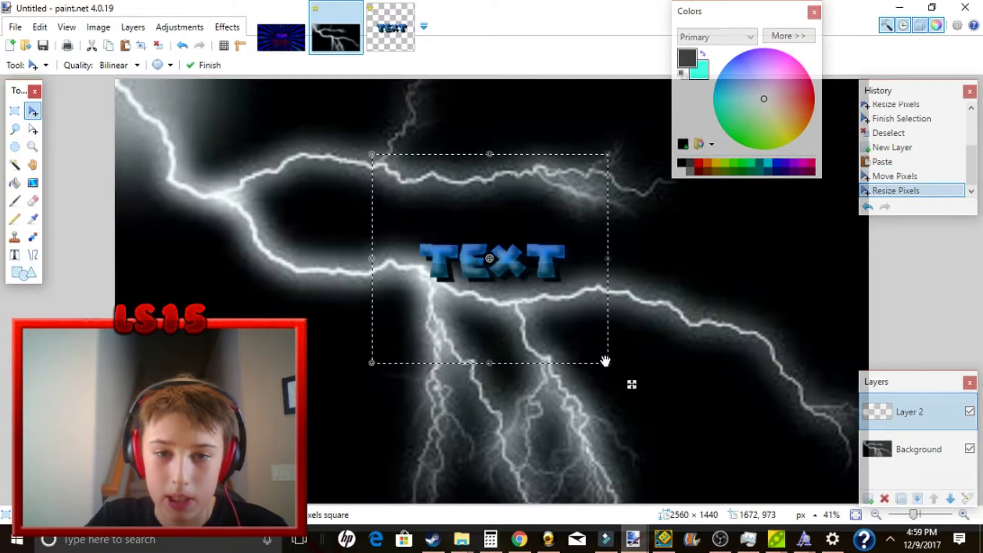
left_click_drag(540, 290, 516, 291)
Align the pasted text to the canvas centre with Center Both and clear the selection
left_click(227, 26)
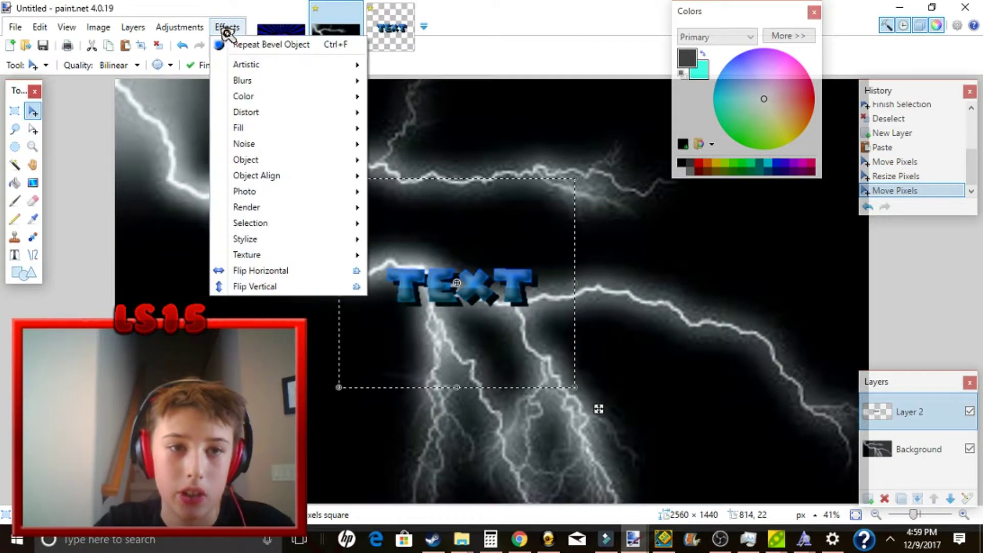
mouse_move(292, 178)
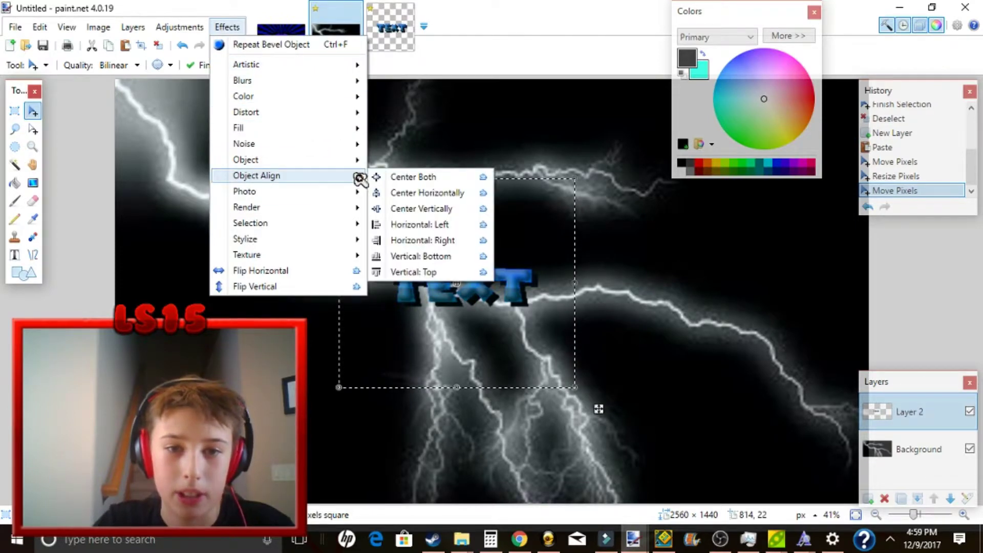
left_click(415, 177)
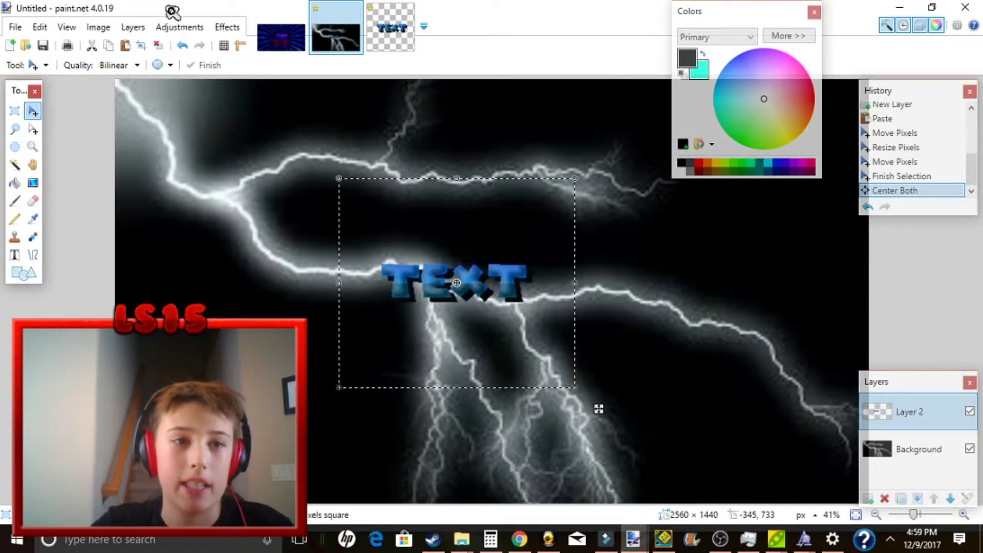
left_click(164, 46)
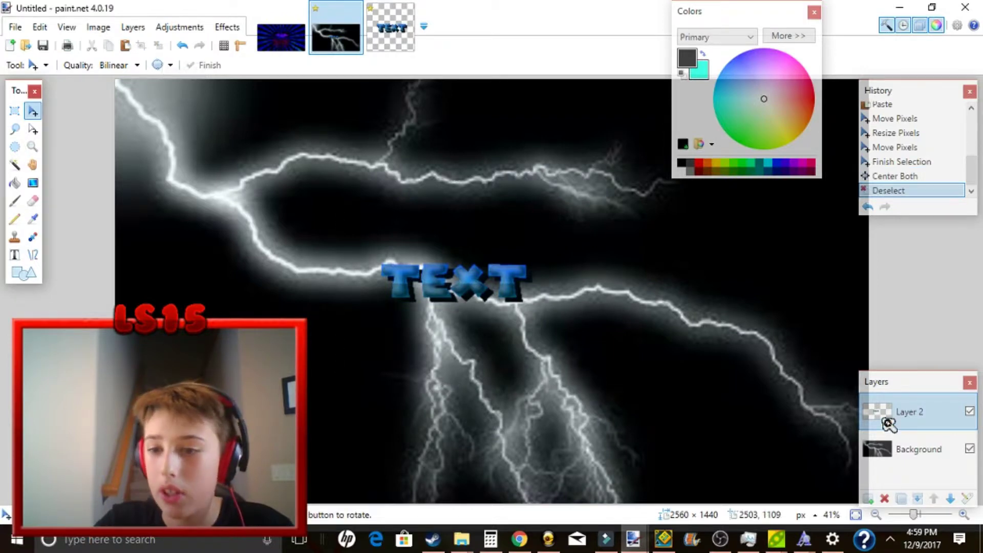
Add a new layer directly above the lightning background and set the primary color to white for an elliptical selection
left_click(915, 450)
left_click(872, 499)
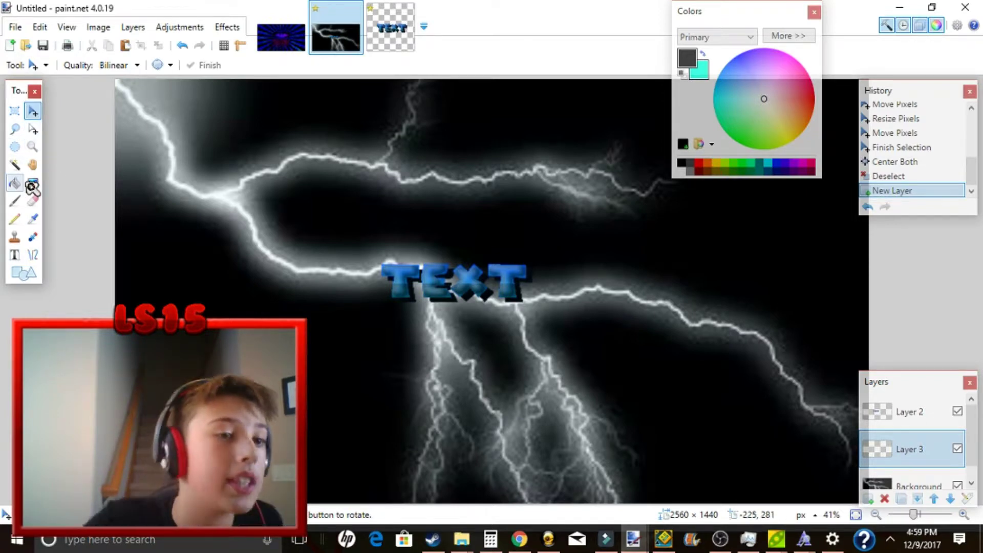
left_click(15, 146)
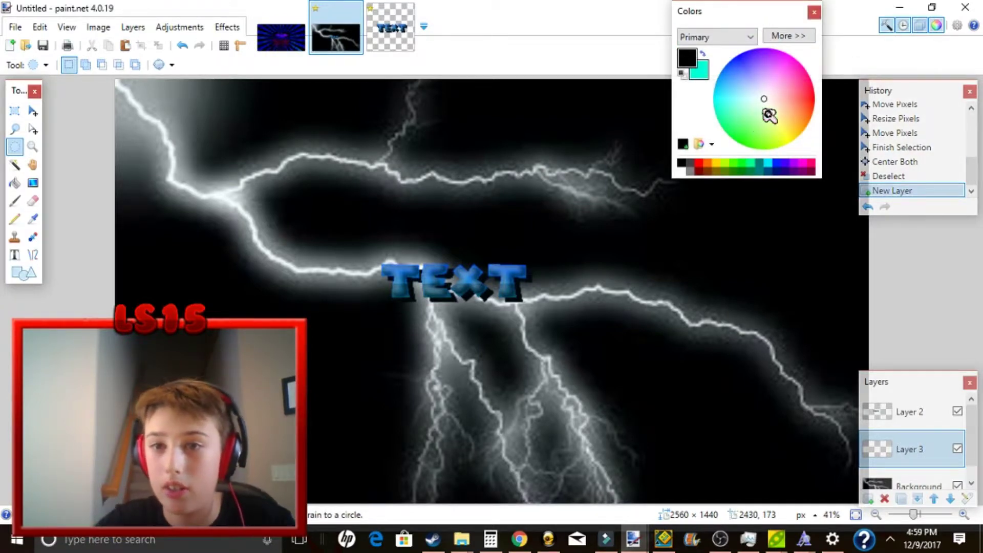
left_click(684, 172)
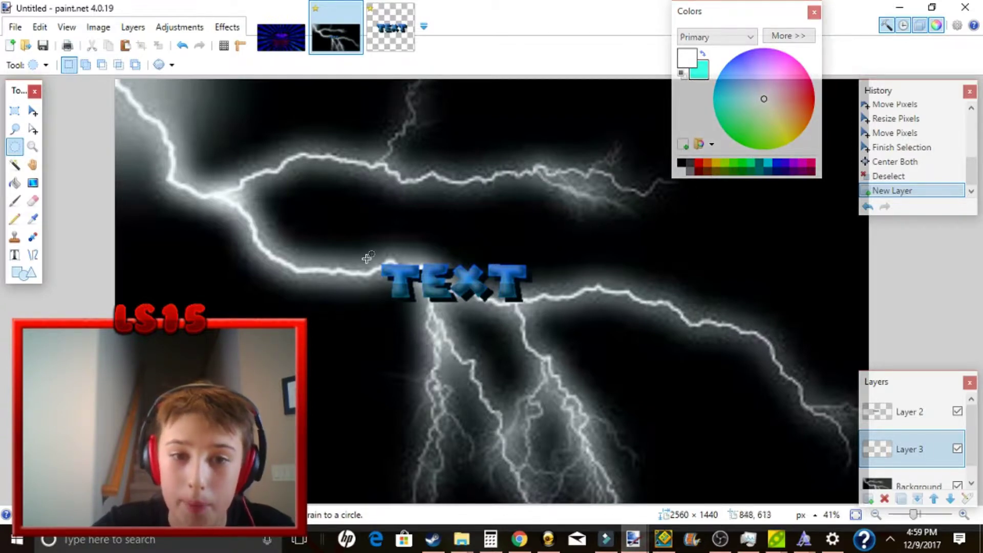
left_click_drag(377, 260, 467, 257)
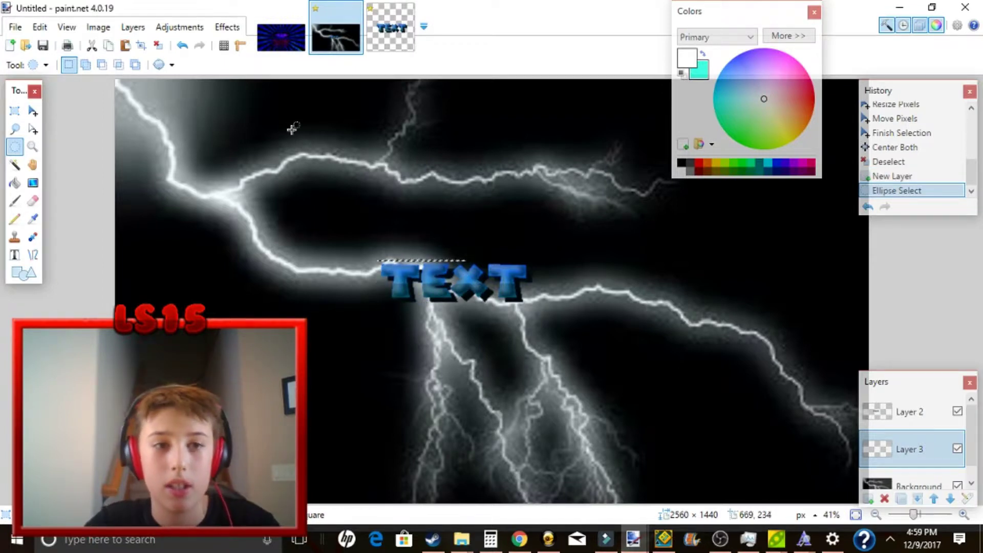
key("ctrl+d")
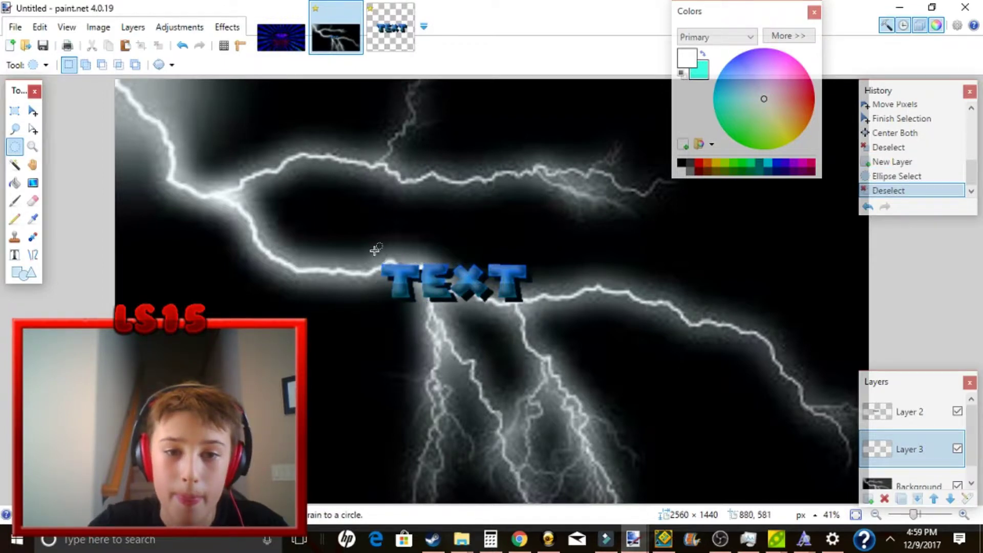
left_click_drag(376, 249, 555, 314)
left_click(159, 46)
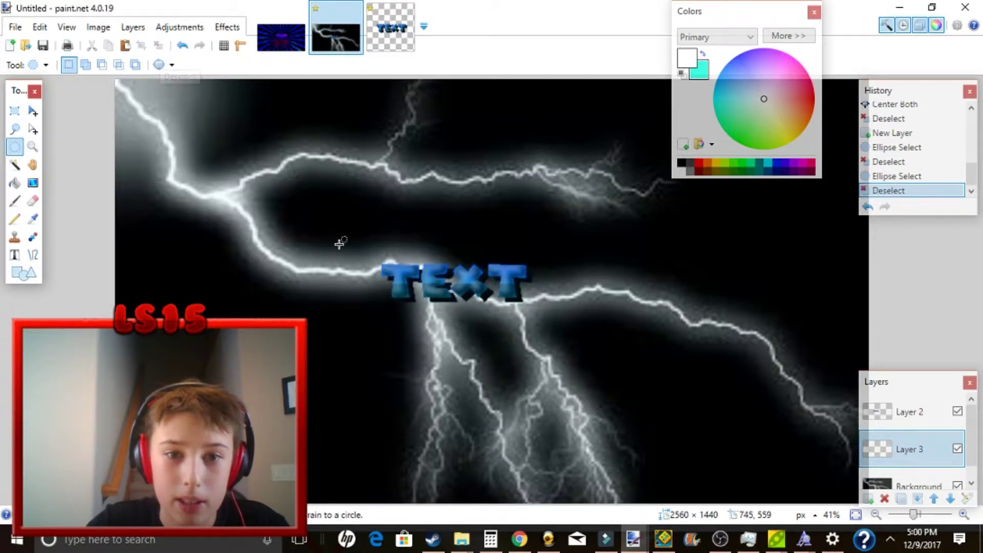
Select an ellipse enclosing the whole text on the new layer, fill it with white and clear the selection
left_click_drag(371, 258, 544, 315)
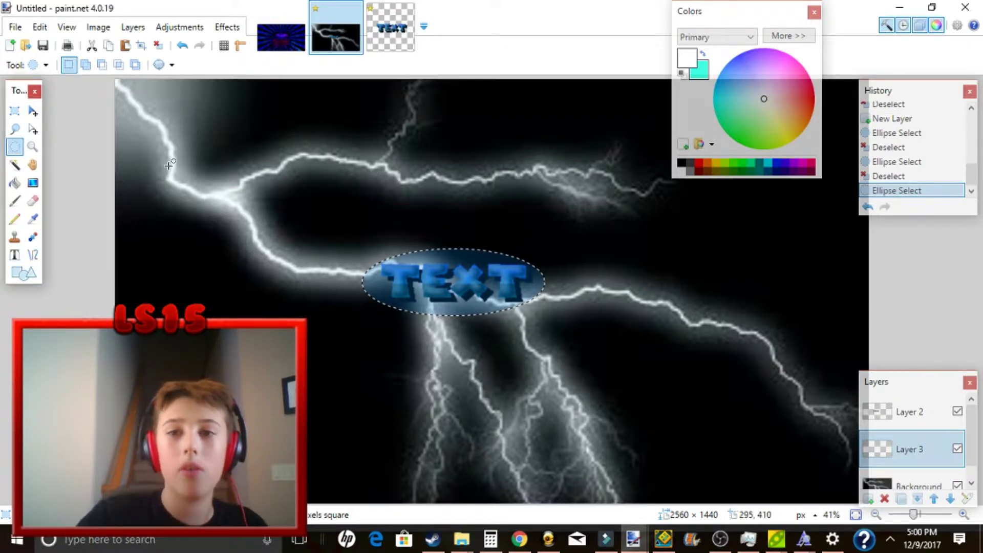
left_click(15, 182)
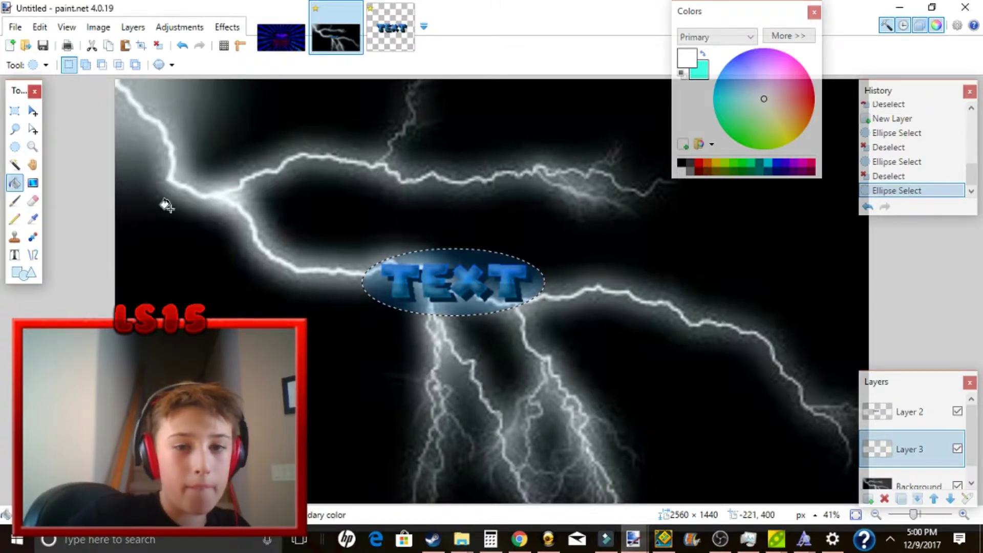
left_click(494, 306)
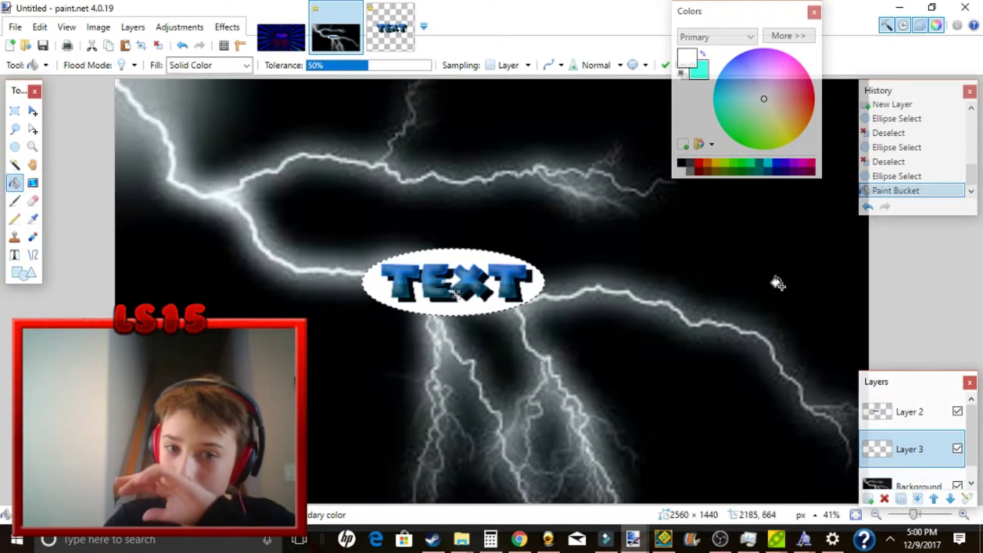
left_click(226, 27)
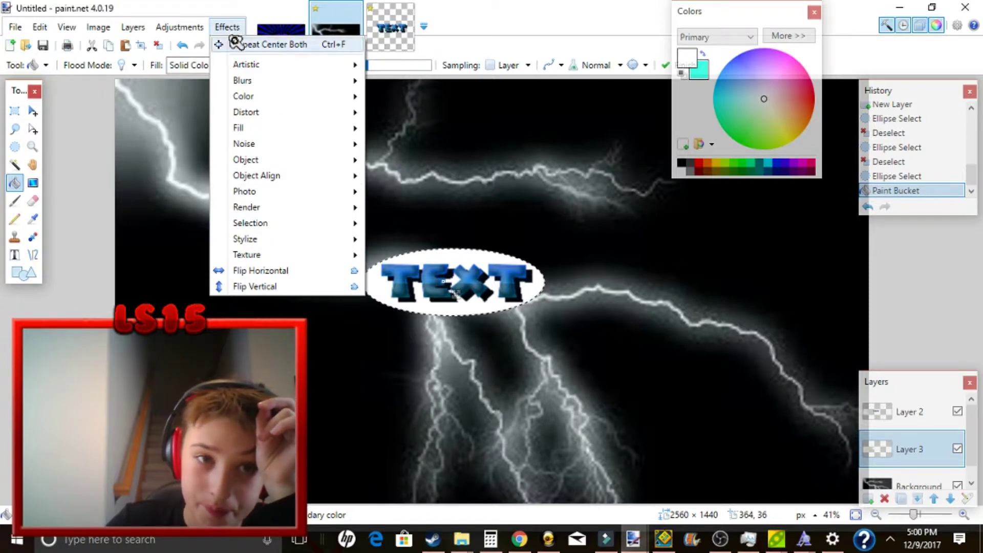
mouse_move(179, 27)
left_click(84, 82)
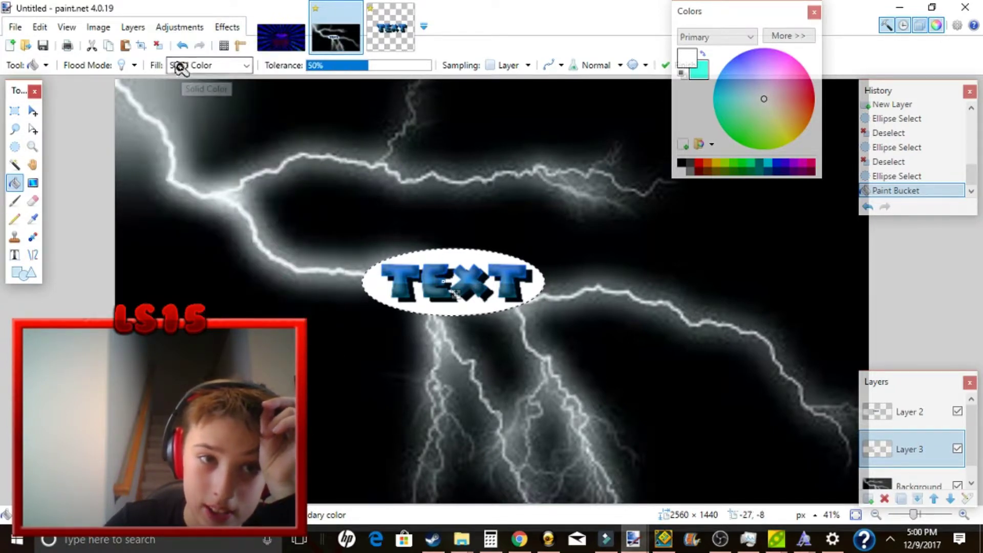
left_click(158, 45)
left_click(229, 29)
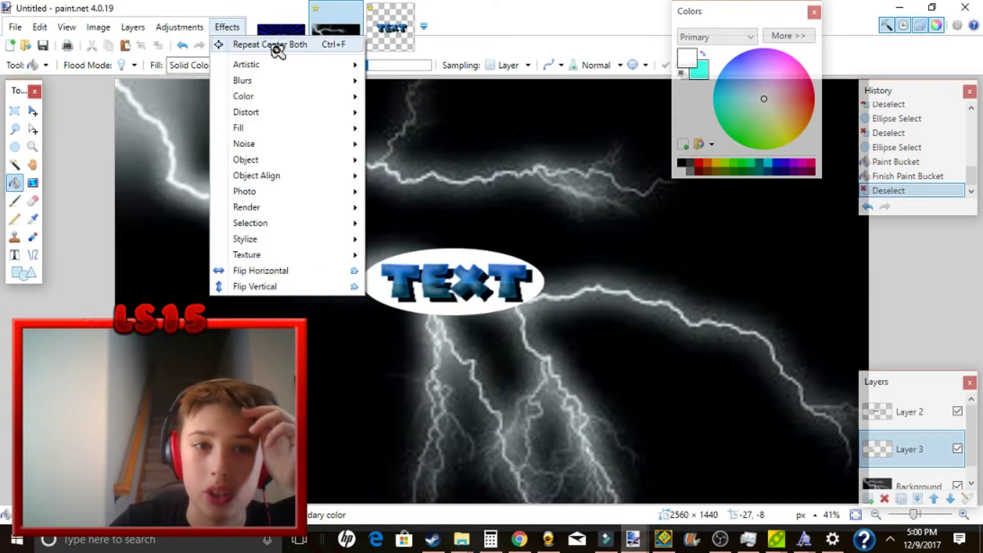
mouse_move(236, 98)
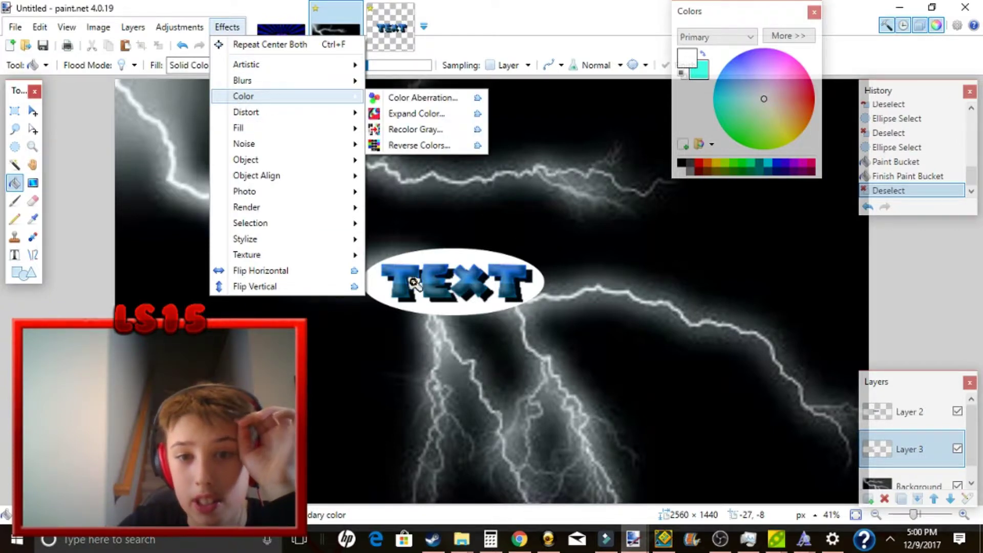
mouse_move(323, 132)
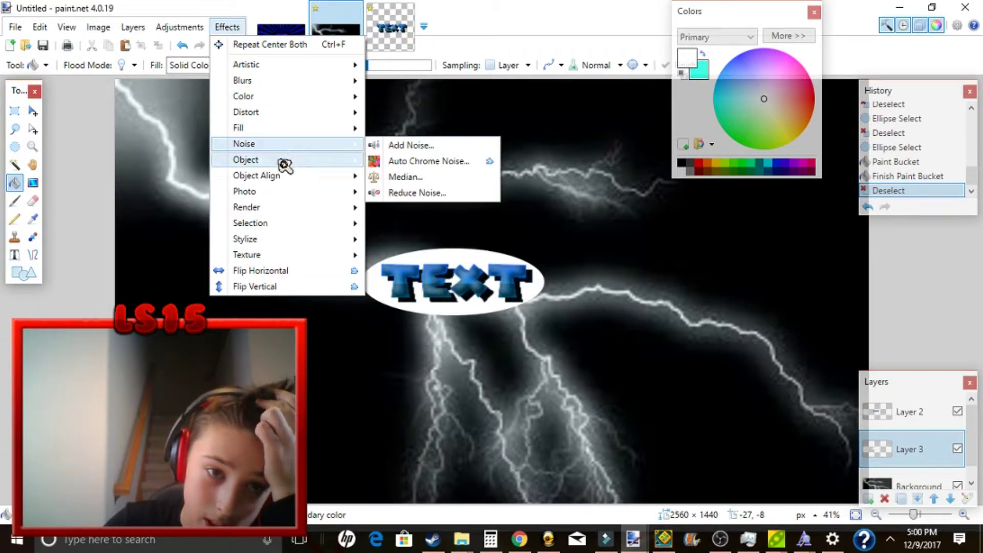
mouse_move(284, 167)
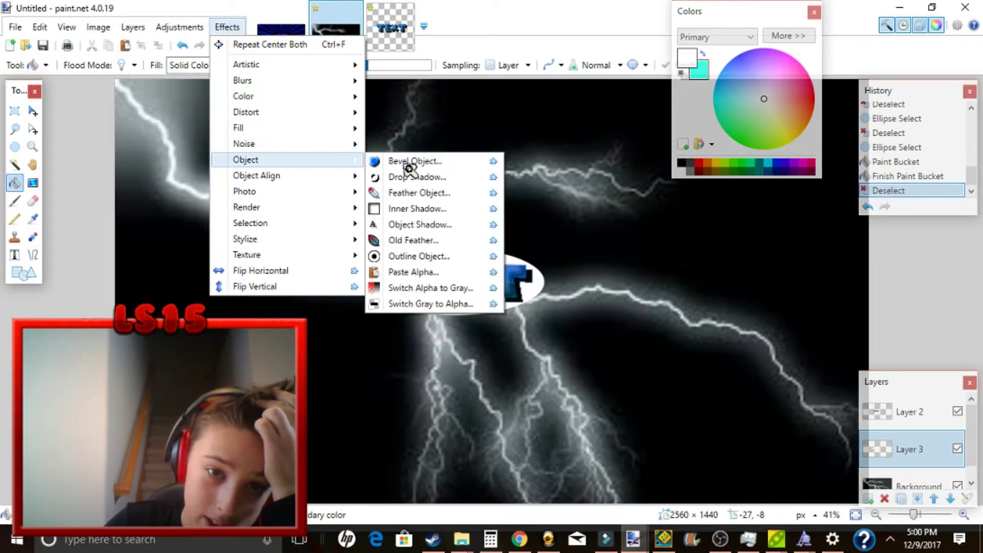
left_click(459, 179)
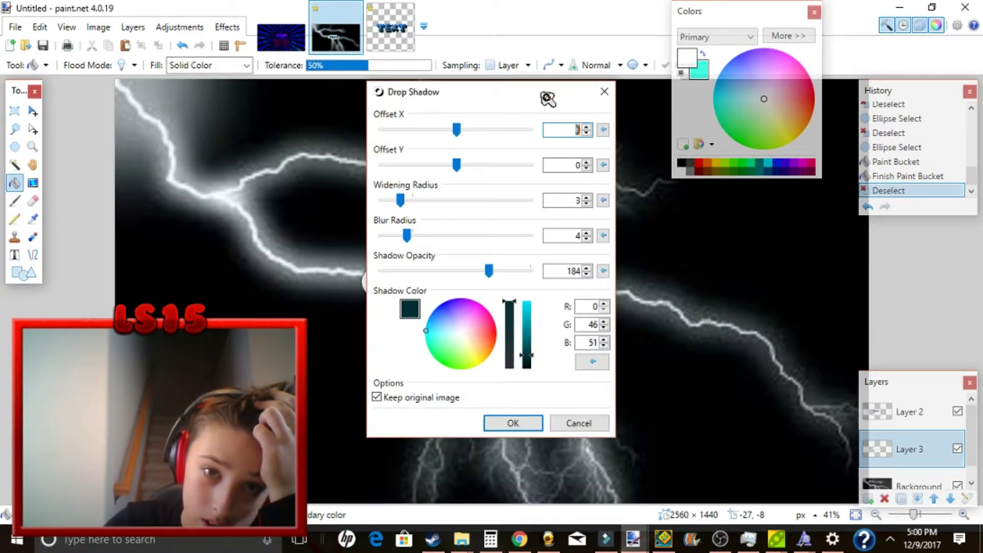
left_click_drag(547, 98, 259, 80)
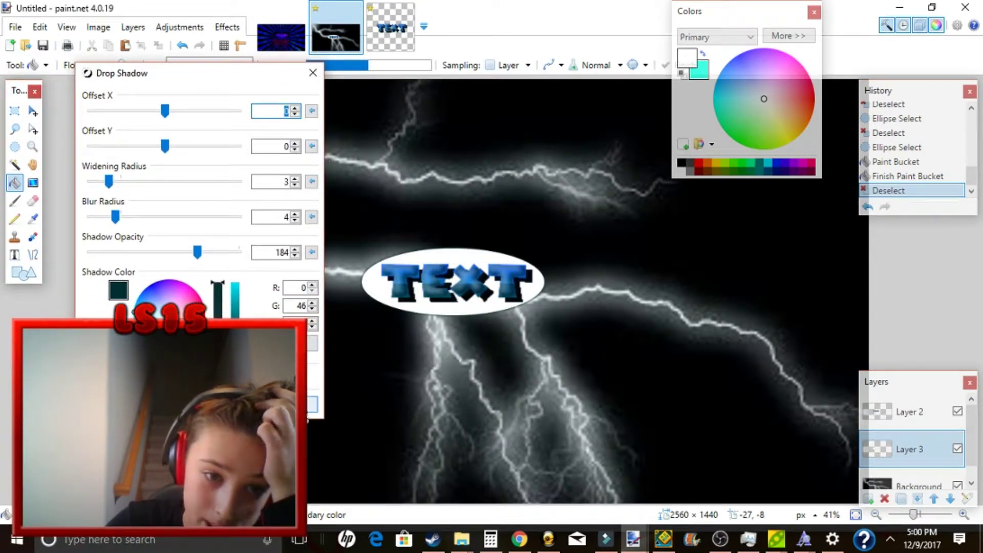
left_click(309, 406)
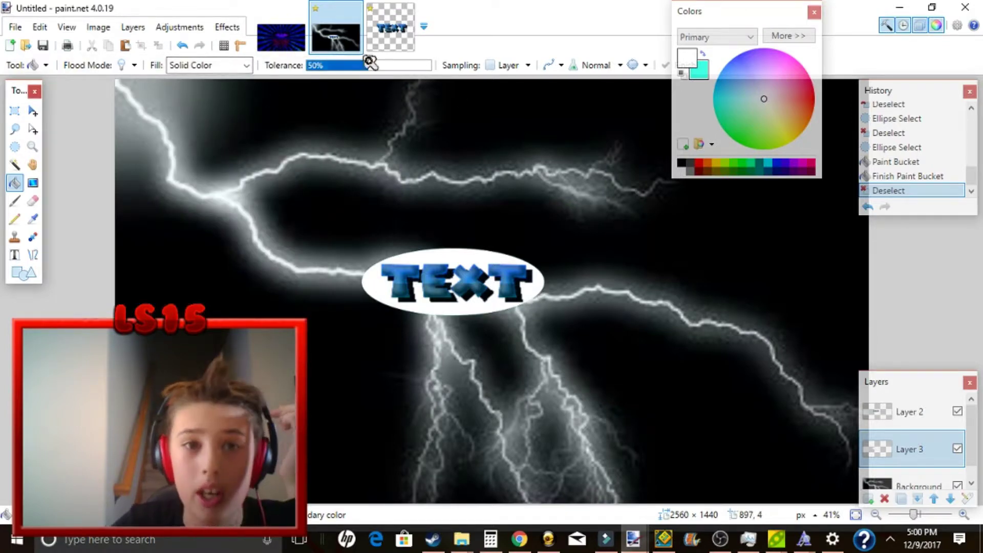
Apply Frosted Glass to the white ellipse layer with maximum scatter radius 15.31, minimum scatter radius 2.28 and smoothness 4
left_click(227, 27)
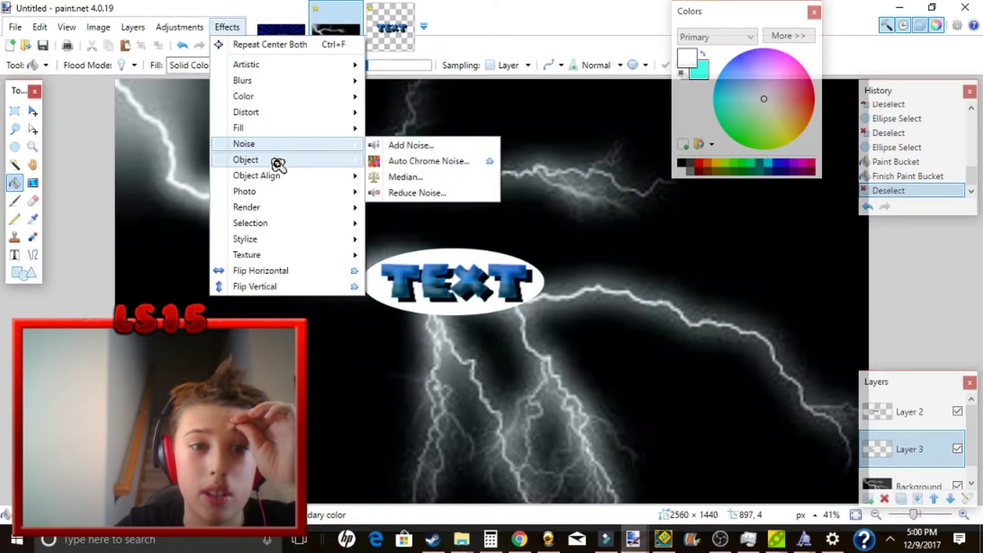
mouse_move(279, 163)
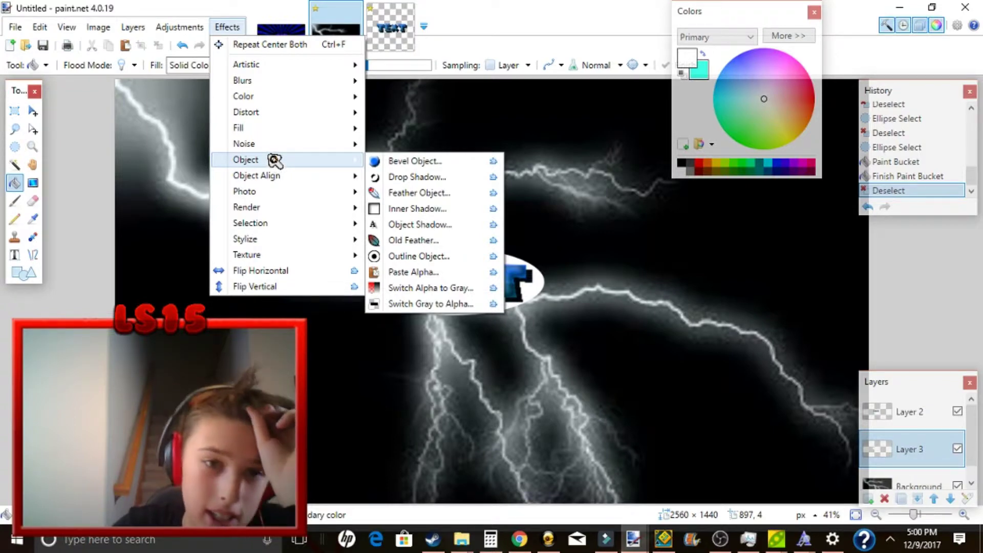
mouse_move(281, 135)
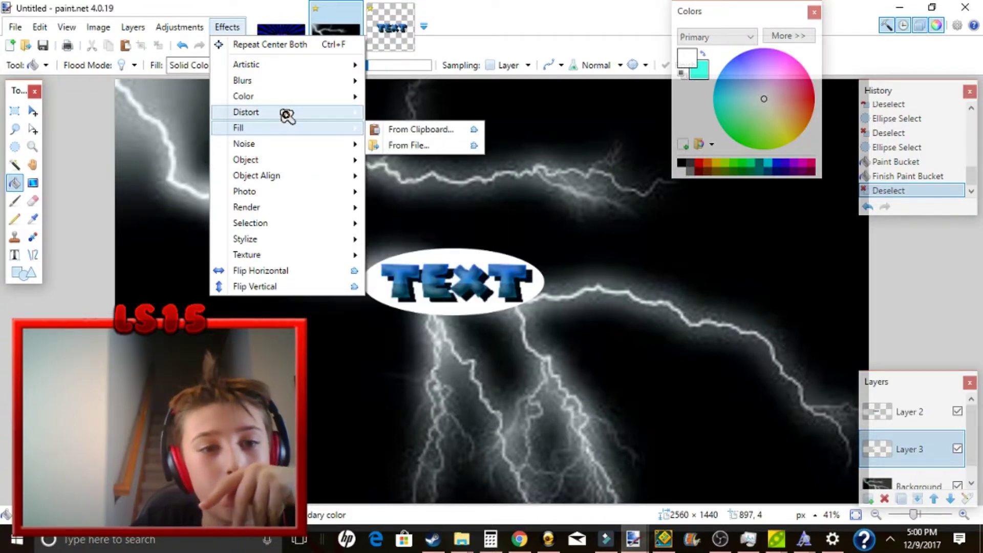
mouse_move(283, 113)
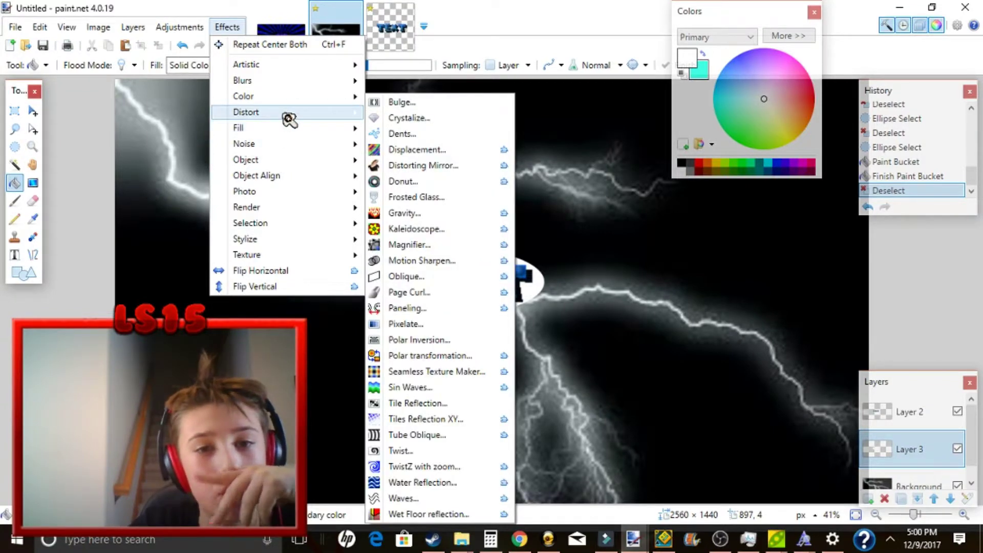
left_click(466, 201)
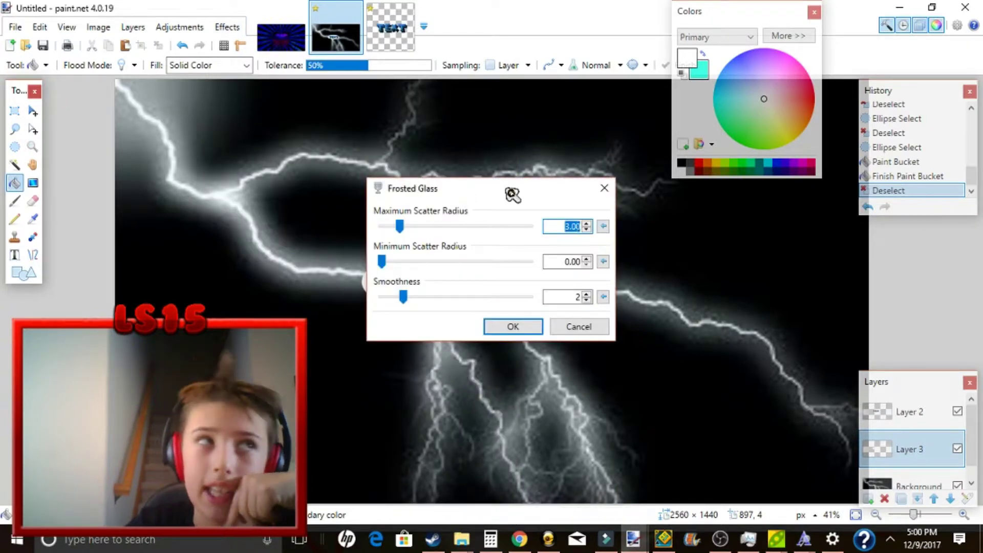
left_click_drag(508, 198, 226, 130)
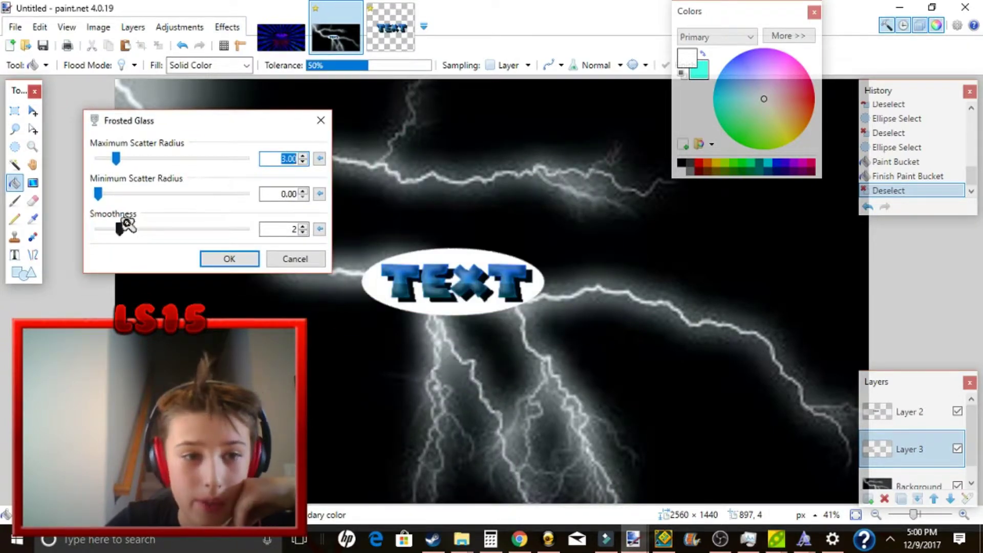
left_click_drag(127, 164, 147, 169)
left_click_drag(98, 194, 114, 194)
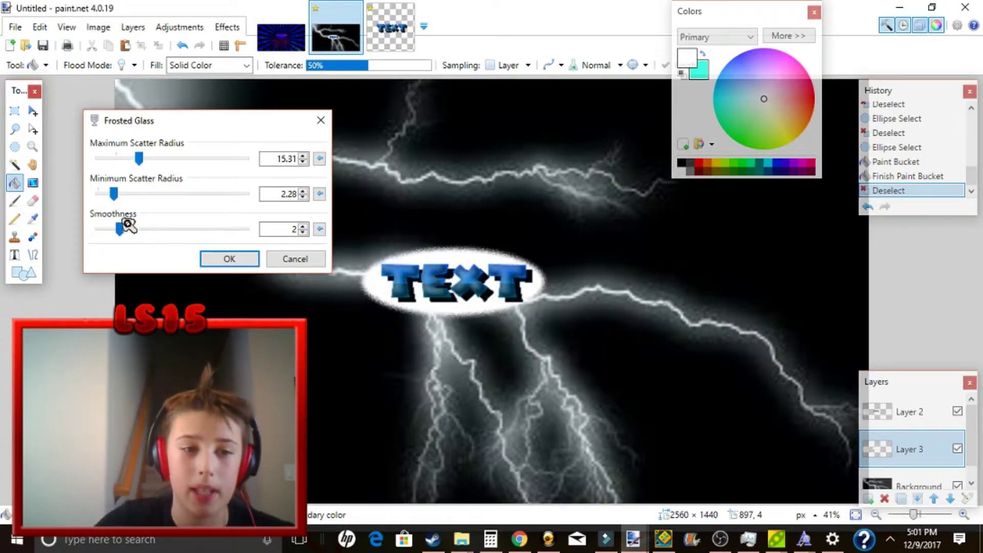
left_click_drag(124, 232, 174, 237)
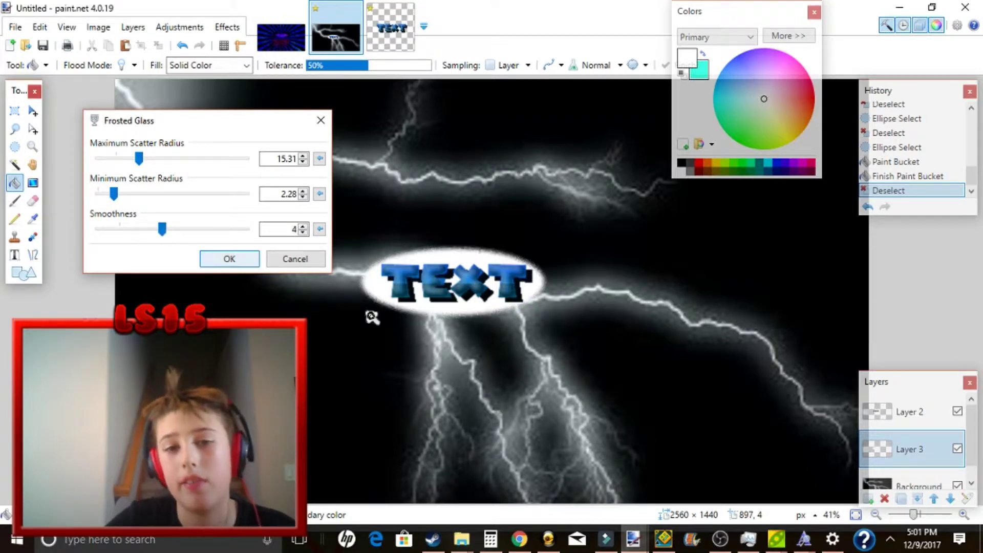
left_click(245, 262)
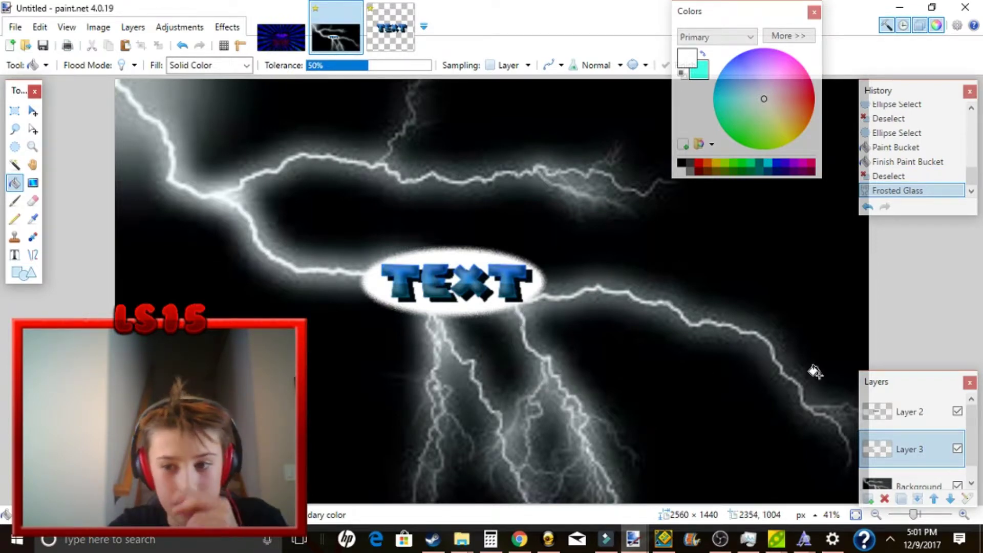
Merge the text and ellipse layers down into the lightning background and add a new empty layer above it
left_click(920, 430)
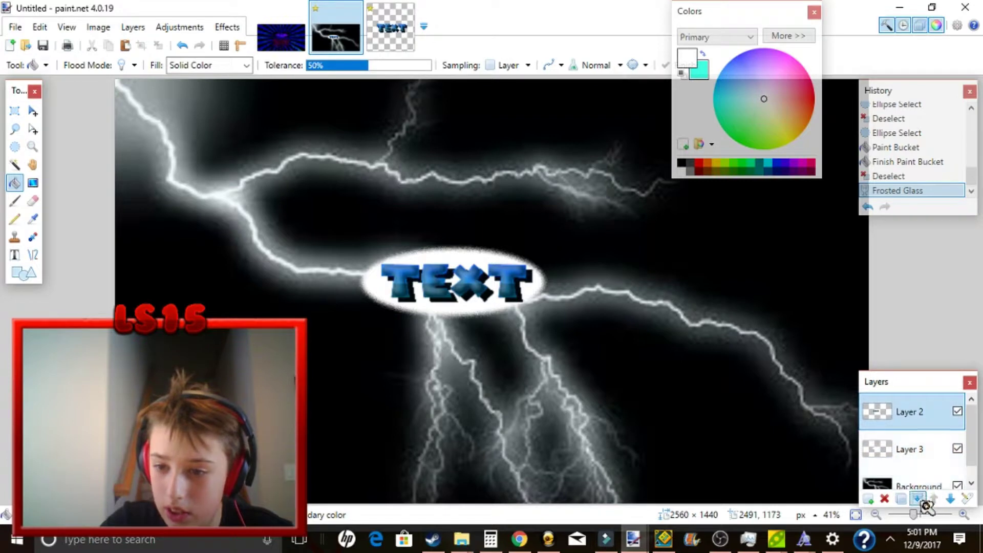
left_click(918, 498)
left_click(918, 499)
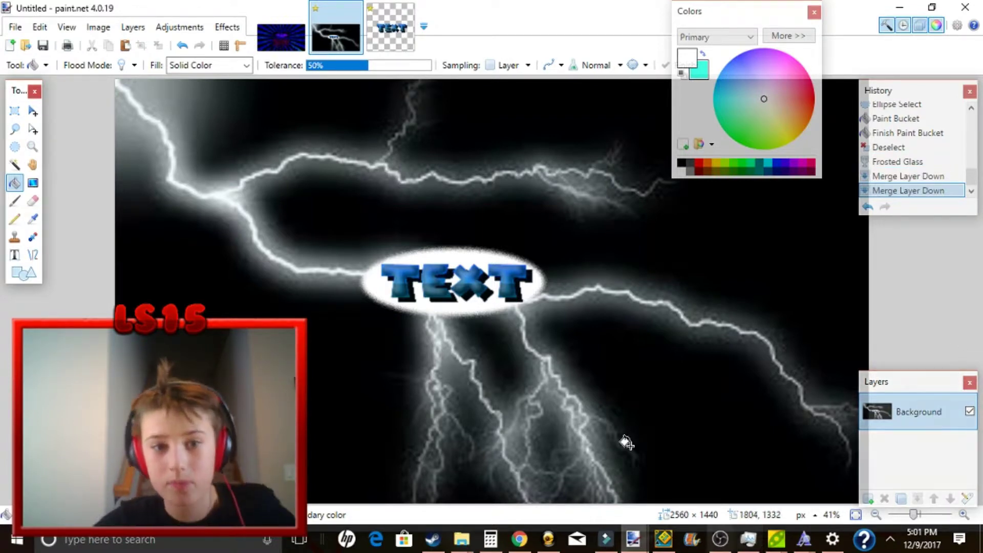
left_click(868, 498)
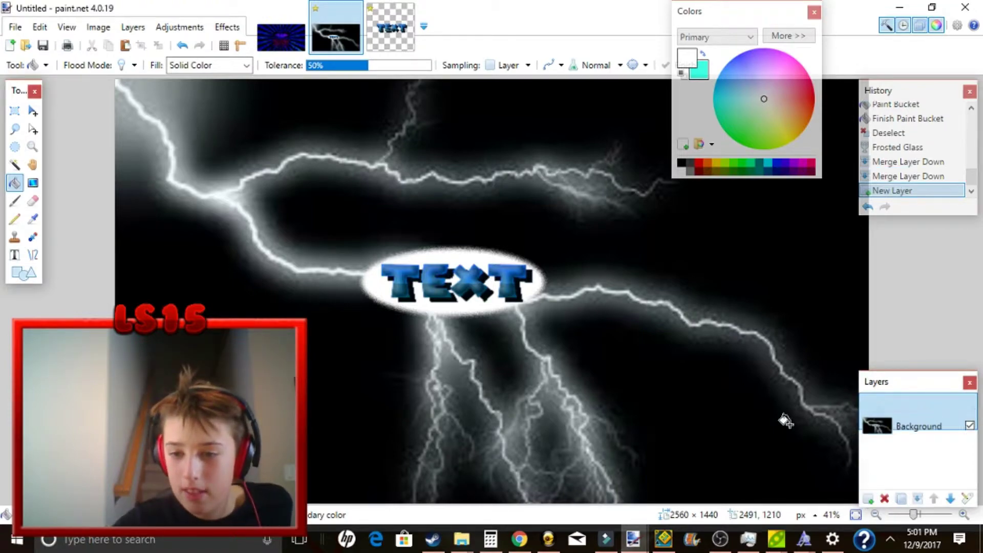
Switch to Chrome and return to the search box of the open lightning bolt image results
left_click(518, 539)
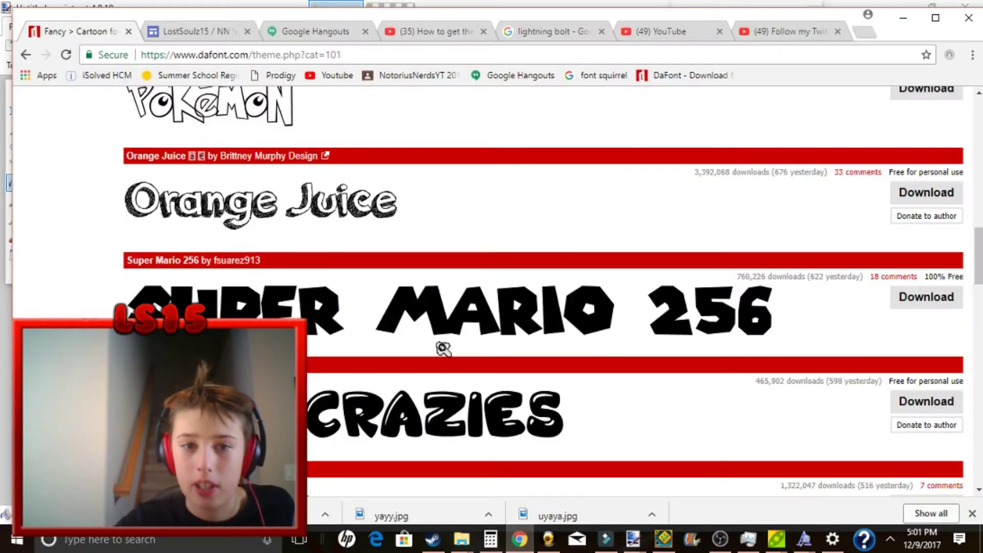
scroll(439, 347, "up", 6)
left_click(865, 34)
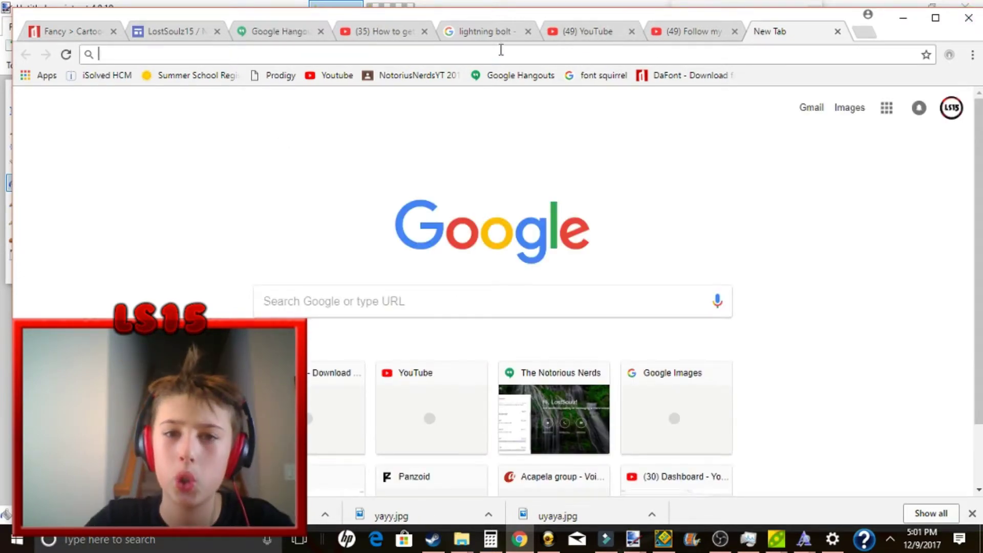
left_click(501, 31)
scroll(416, 205, "up", 3)
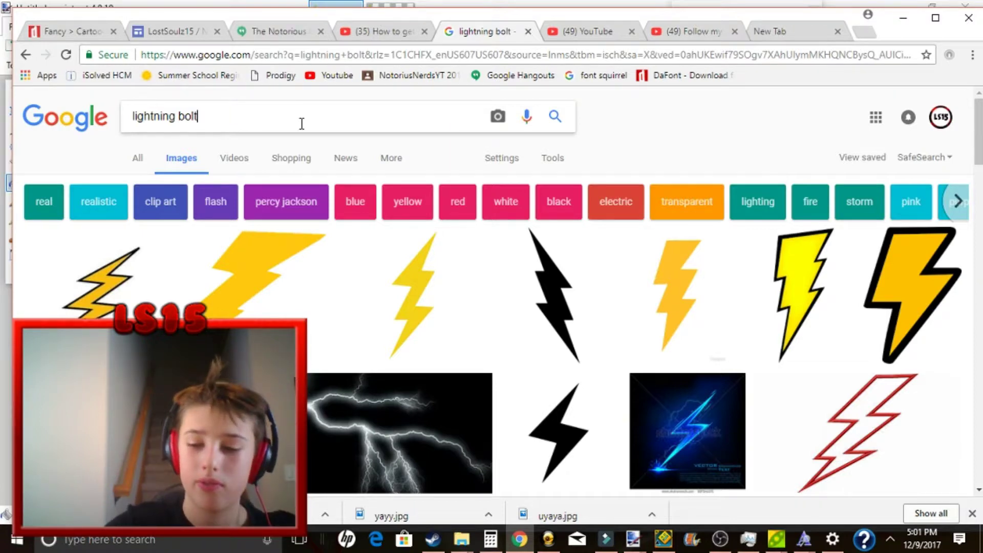
Replace the image search query with "blue light" and run the search
key("BackSpace")
key("BackSpace")
key("BackSpace")
key("BackSpace")
key("BackSpace")
key("BackSpace")
key("BackSpace")
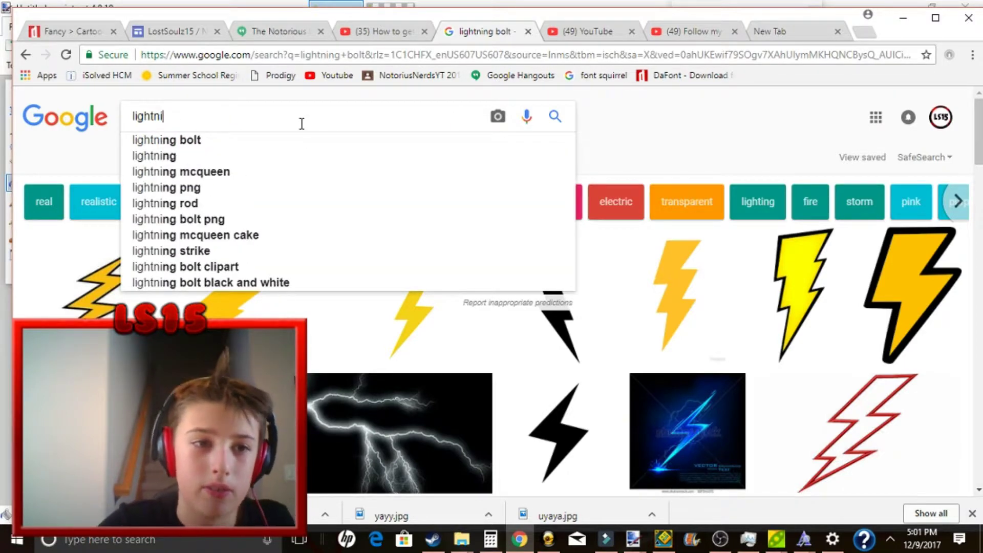
key("BackSpace")
key("BackSpace")
key("BackSpace")
key("BackSpace")
key("BackSpace")
key("BackSpace")
key("BackSpace")
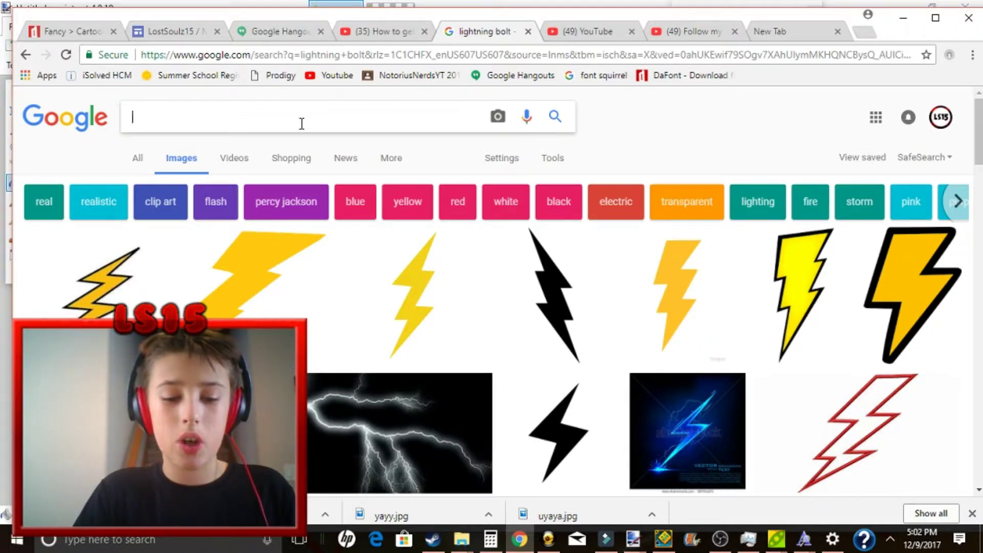
type("lue ")
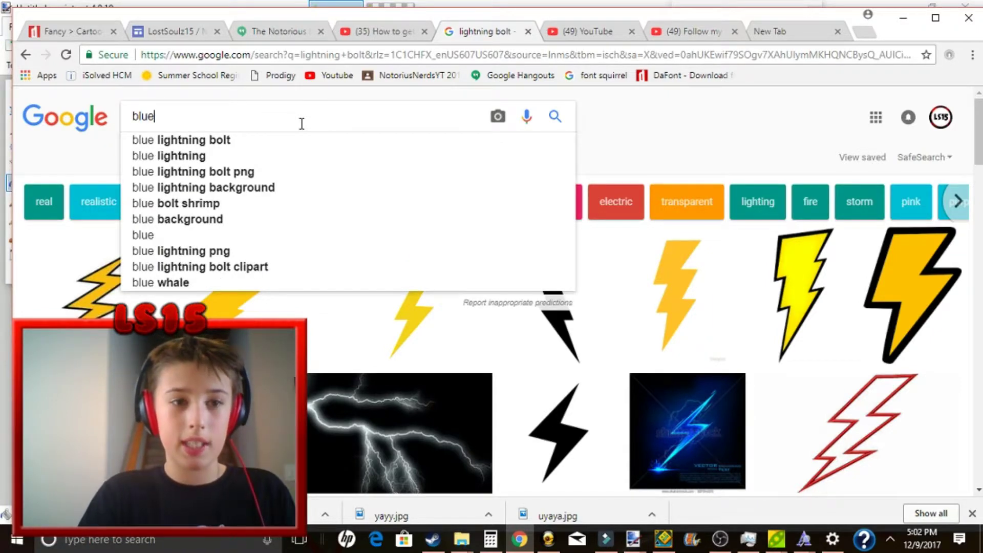
type("light")
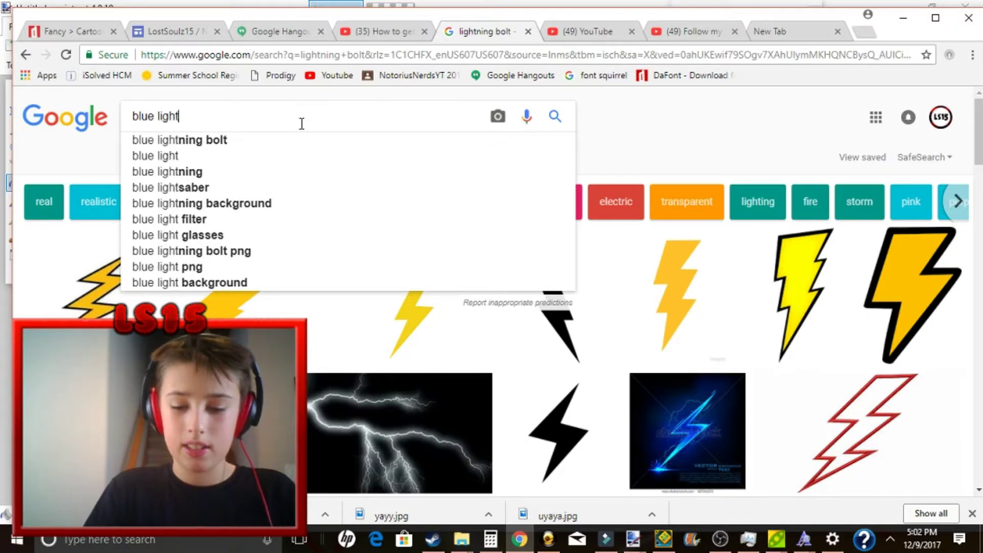
key("Return")
Copy the wide dark blue image with a bright cyan central burst and switch to the lightning image in paint.net
scroll(362, 373, "down", 3)
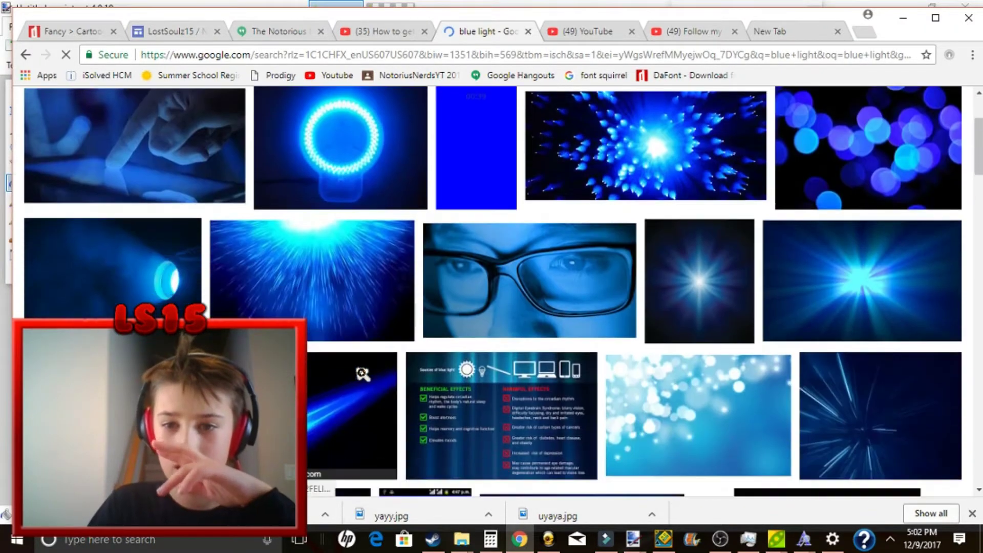
right_click(910, 299)
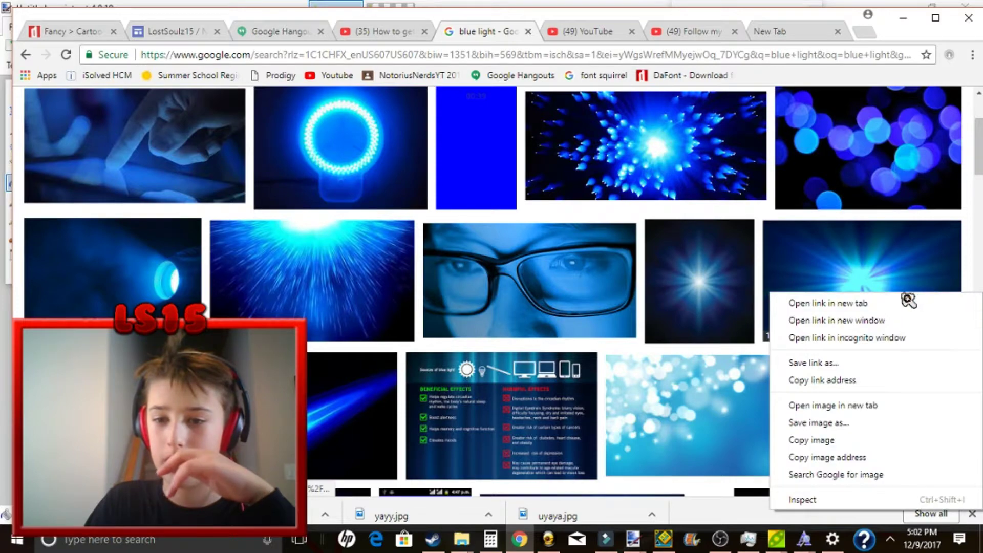
left_click(826, 440)
left_click(633, 538)
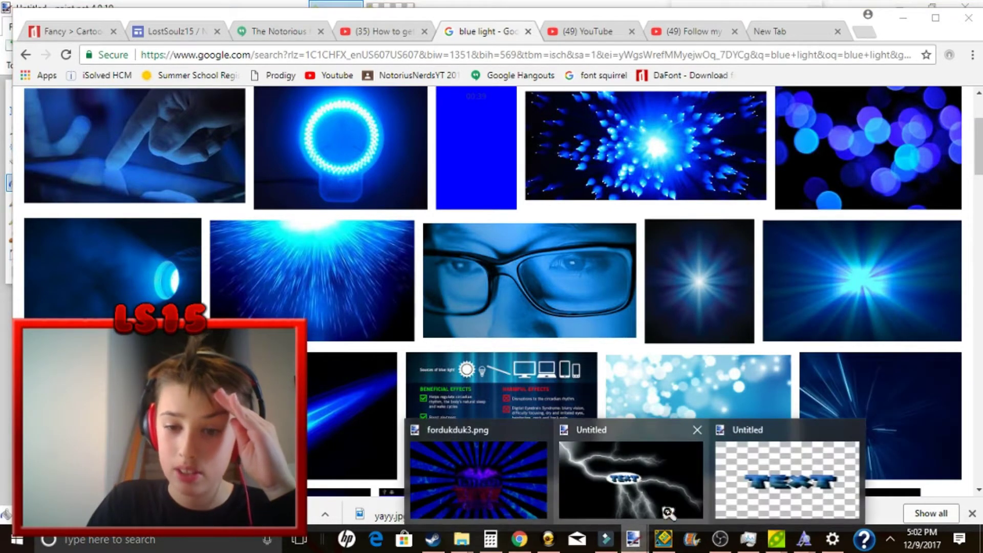
left_click(697, 479)
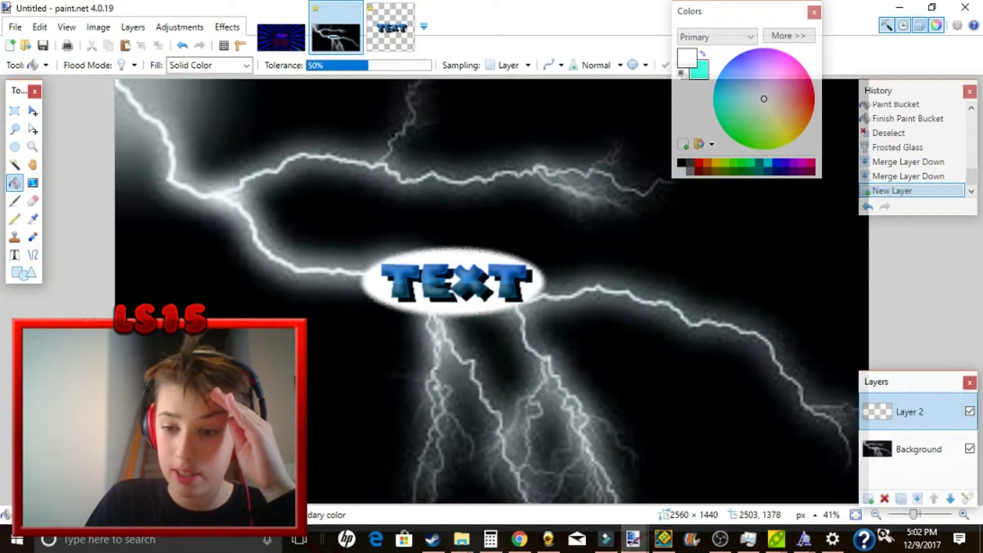
Add another layer, paste the blue light burst onto it and enlarge it to cover the whole canvas
left_click(869, 498)
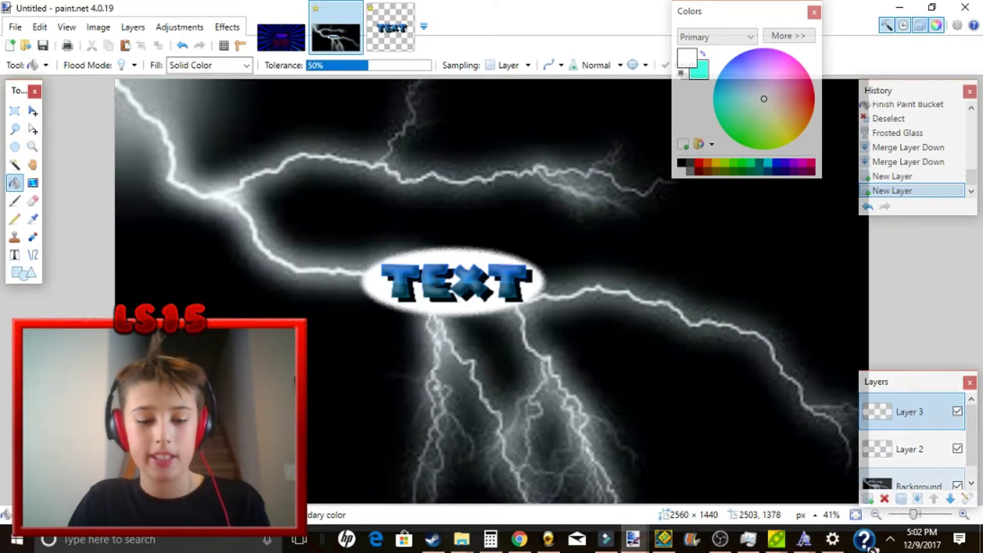
key("ctrl+v")
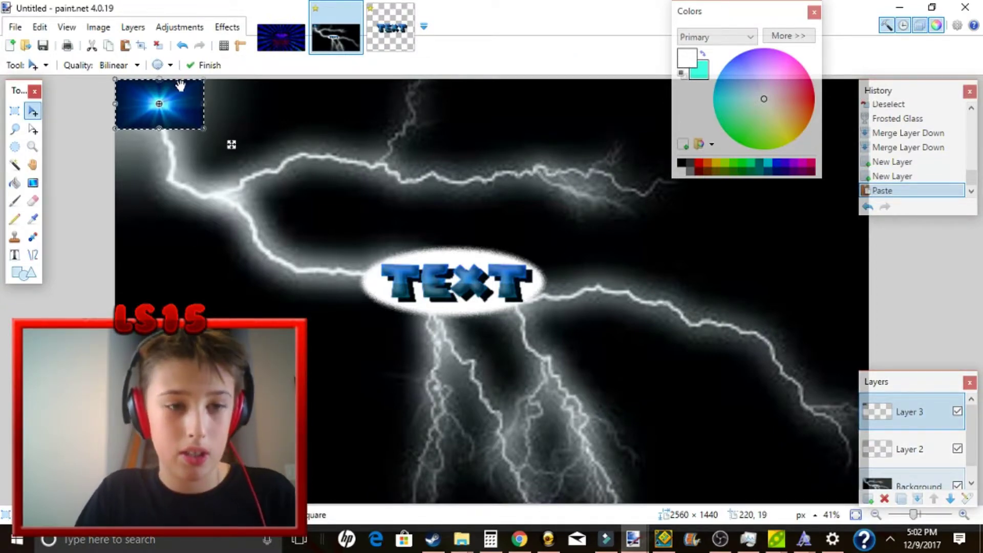
left_click_drag(257, 158, 874, 516)
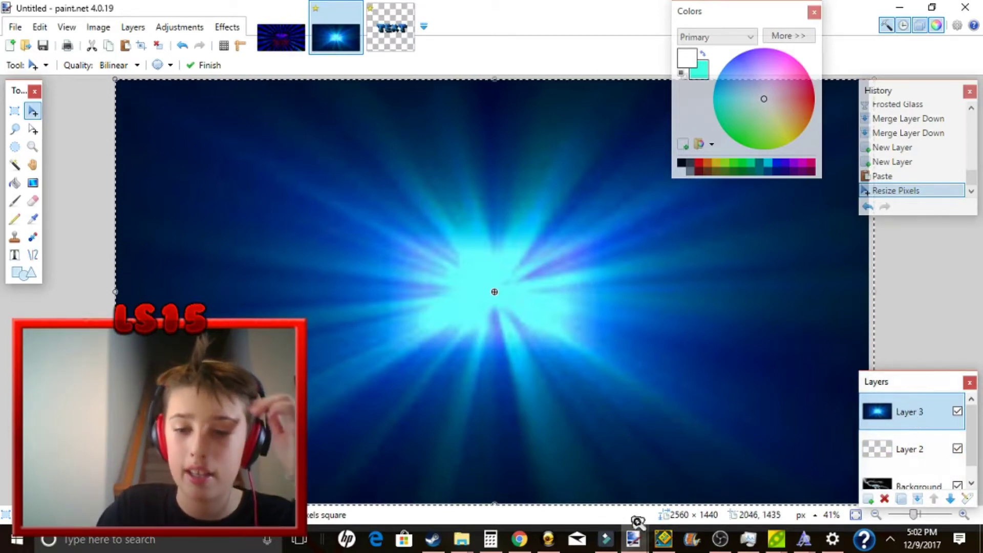
left_click(720, 540)
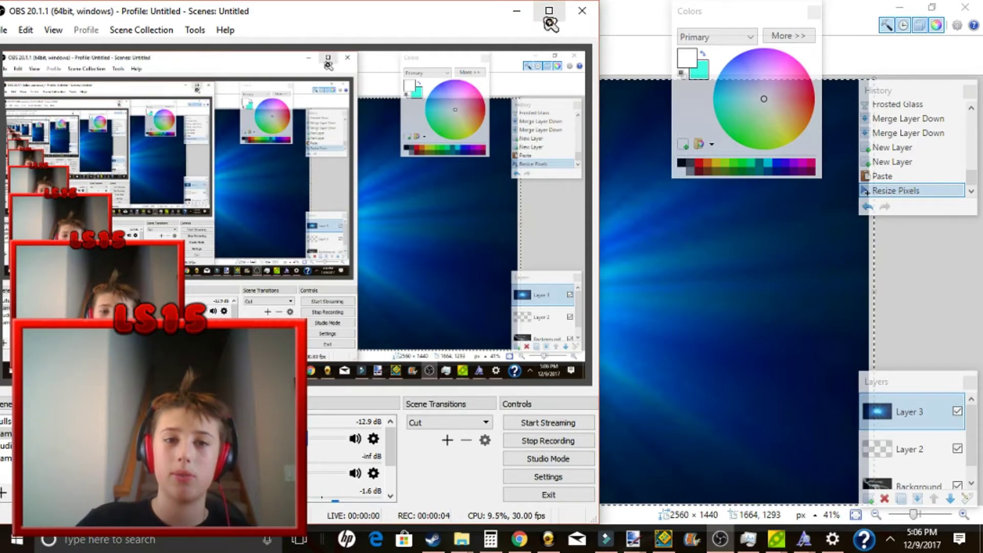
left_click(517, 11)
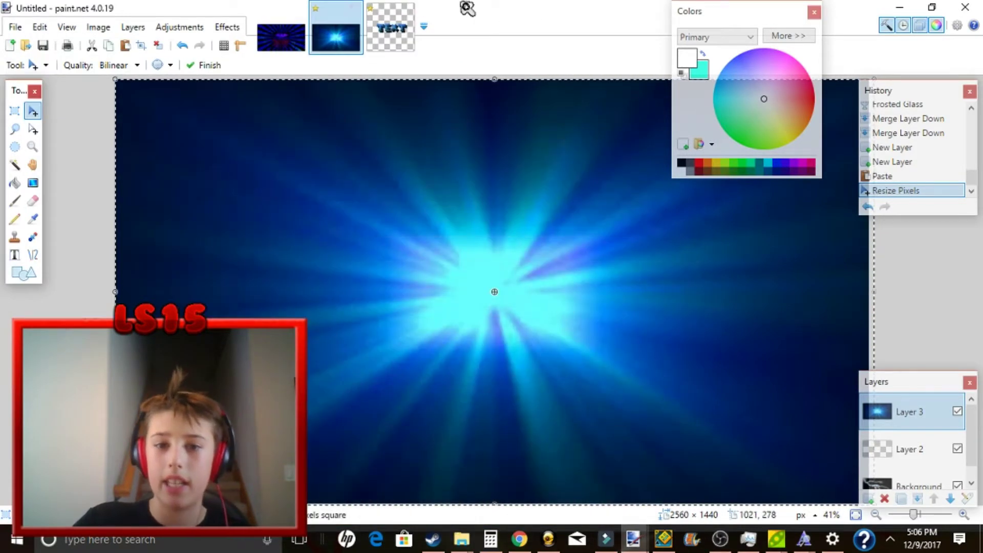
Set the blending mode of the blue light burst layer to Multiply
double_click(917, 414)
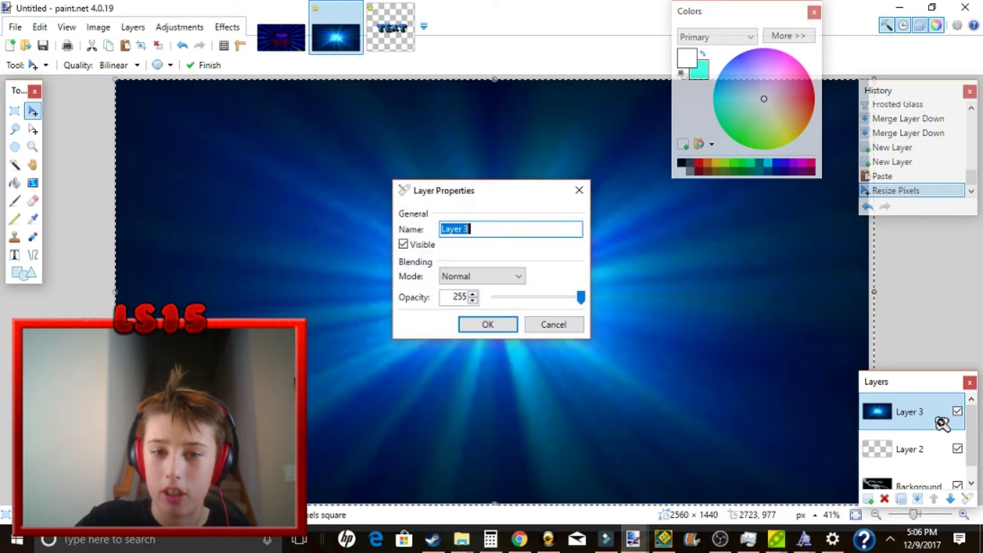
left_click(506, 282)
left_click(483, 306)
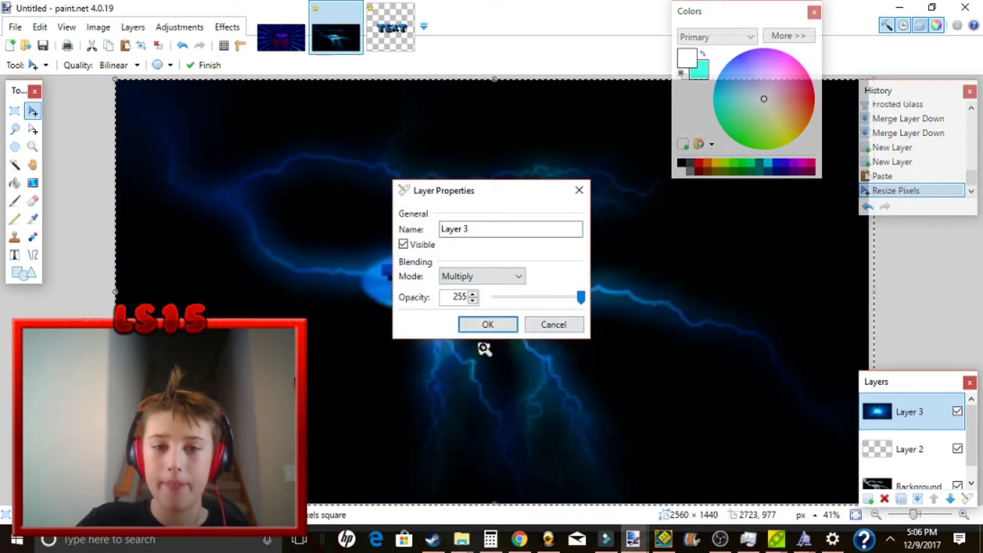
left_click(502, 324)
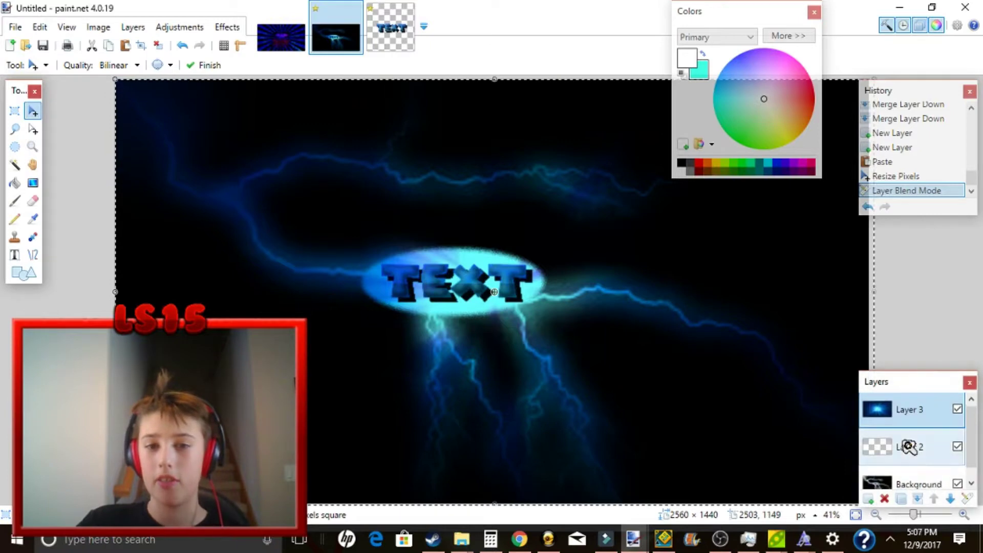
Try merging the blue light burst layer into the empty layer below it and undo the merge
left_click(919, 499)
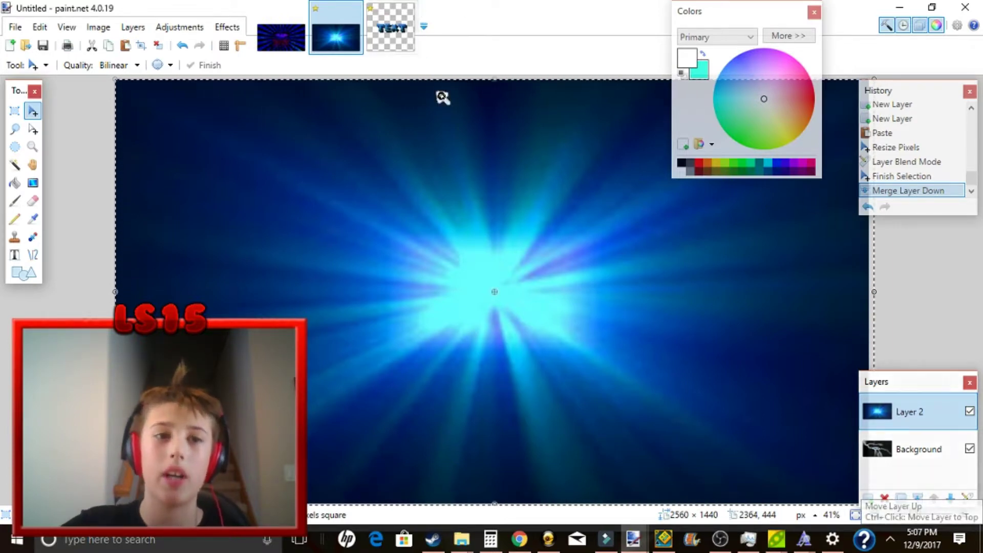
left_click(191, 47)
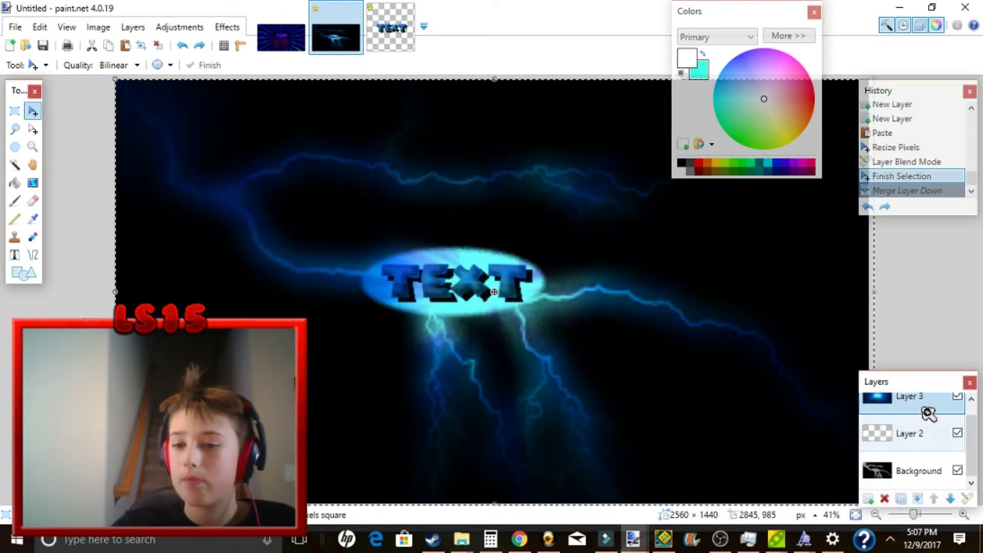
Delete the empty Layer 2 between the blue burst and the lightning background, and clear the remaining selection
left_click(904, 439)
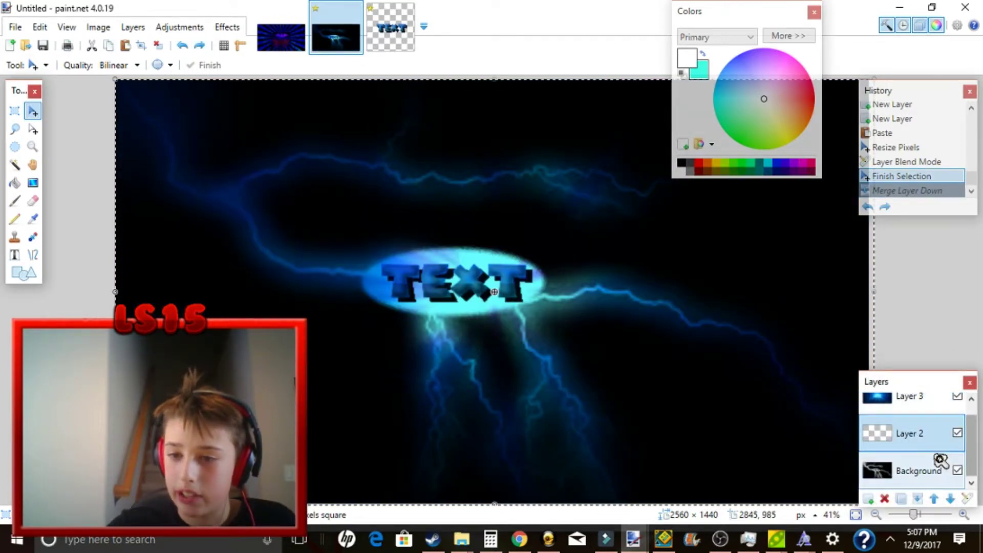
double_click(932, 434)
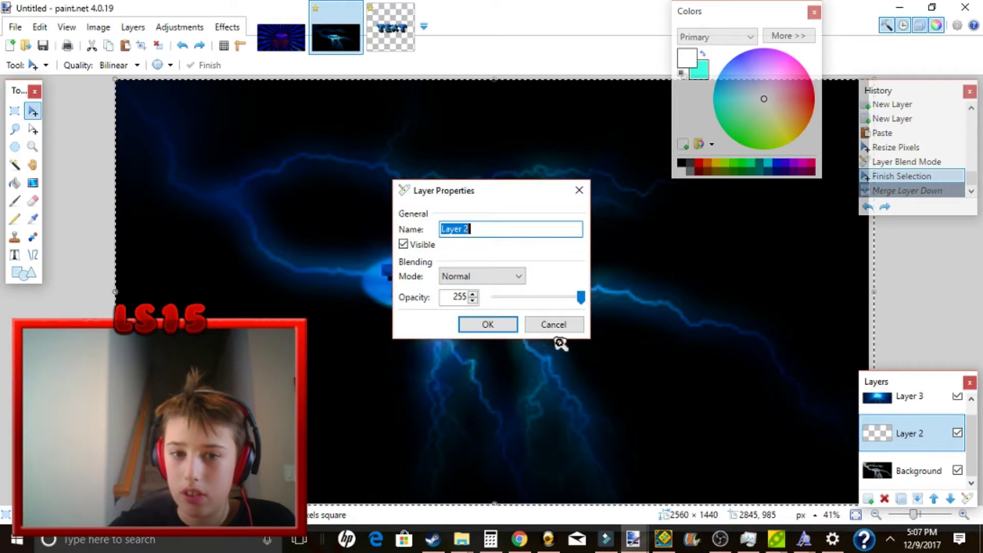
left_click(563, 324)
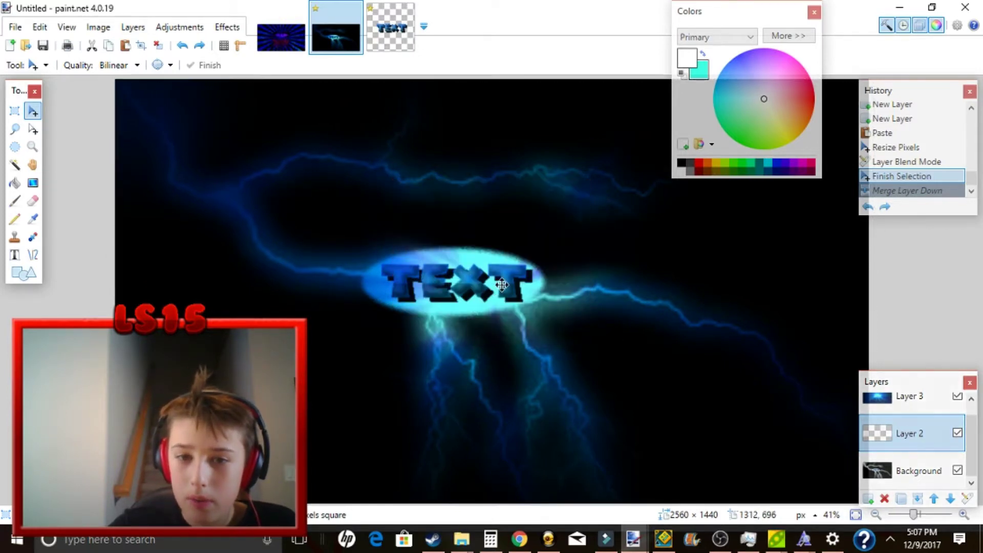
left_click_drag(438, 335, 487, 408)
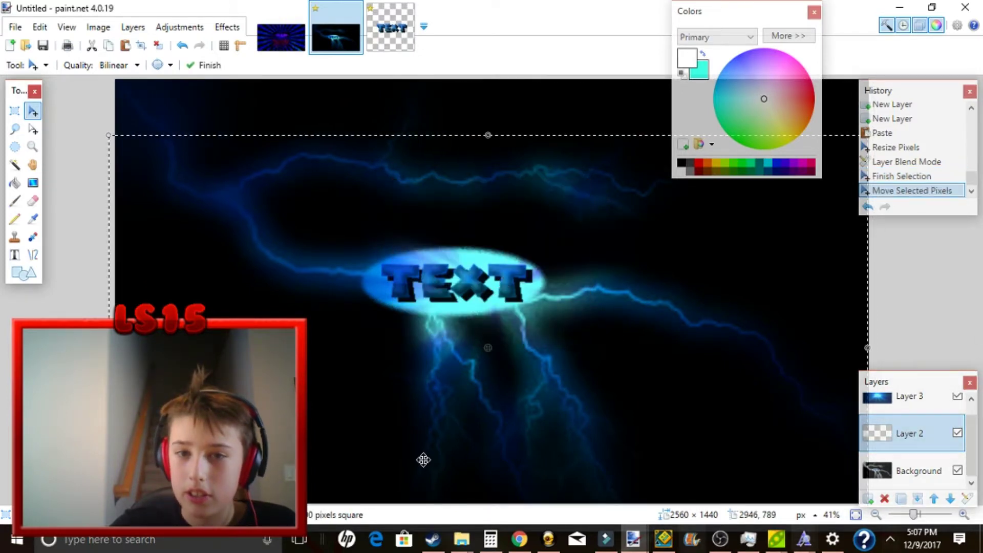
left_click_drag(443, 226, 546, 225)
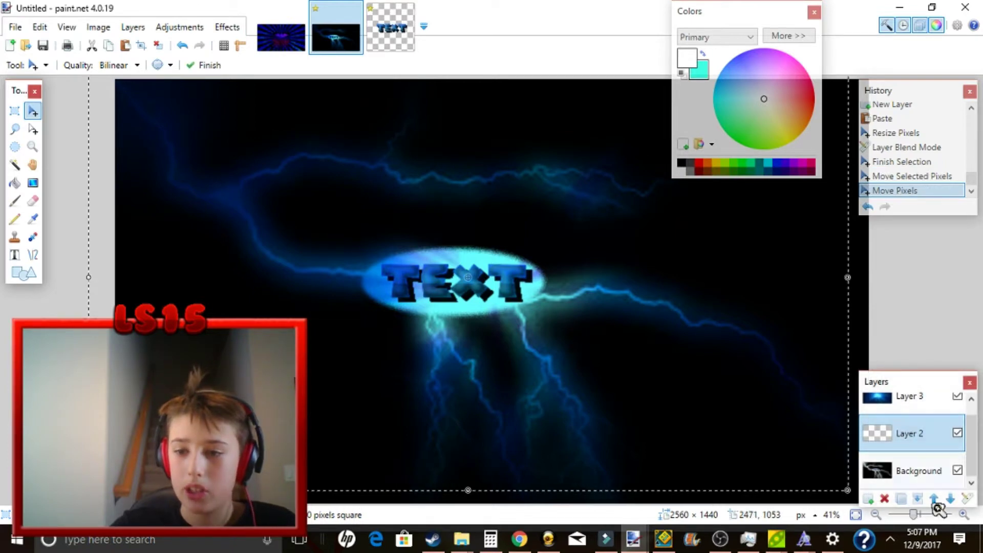
left_click(592, 353)
left_click(884, 498)
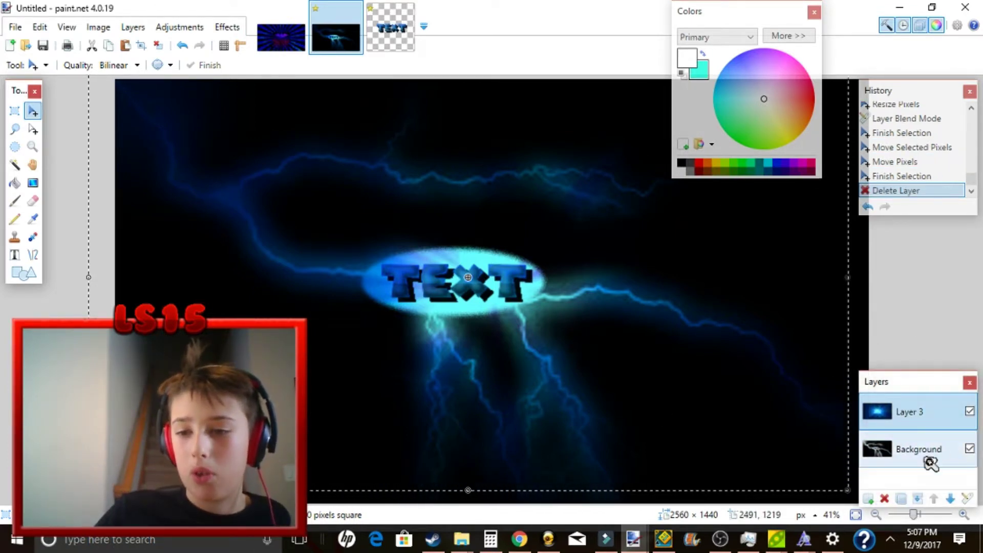
left_click(906, 458)
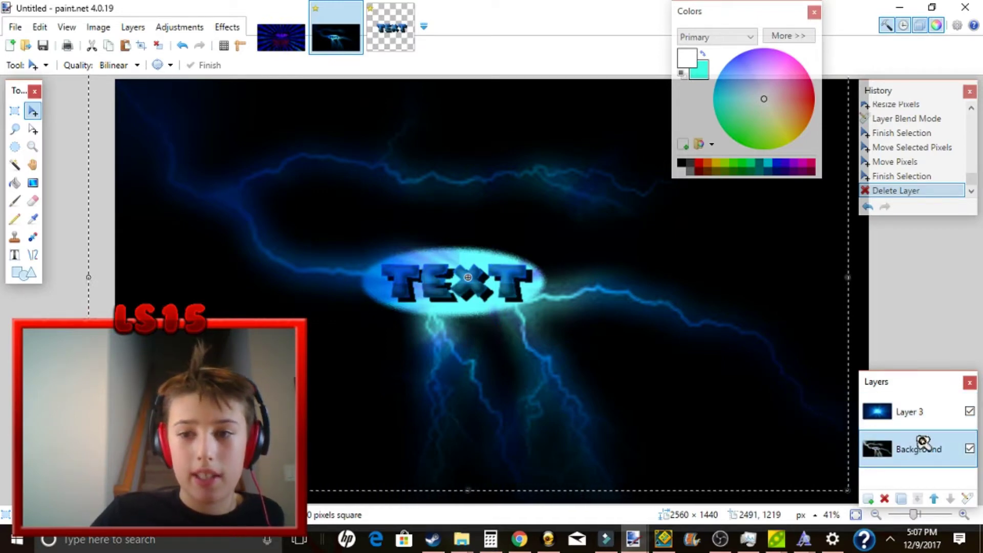
left_click(159, 46)
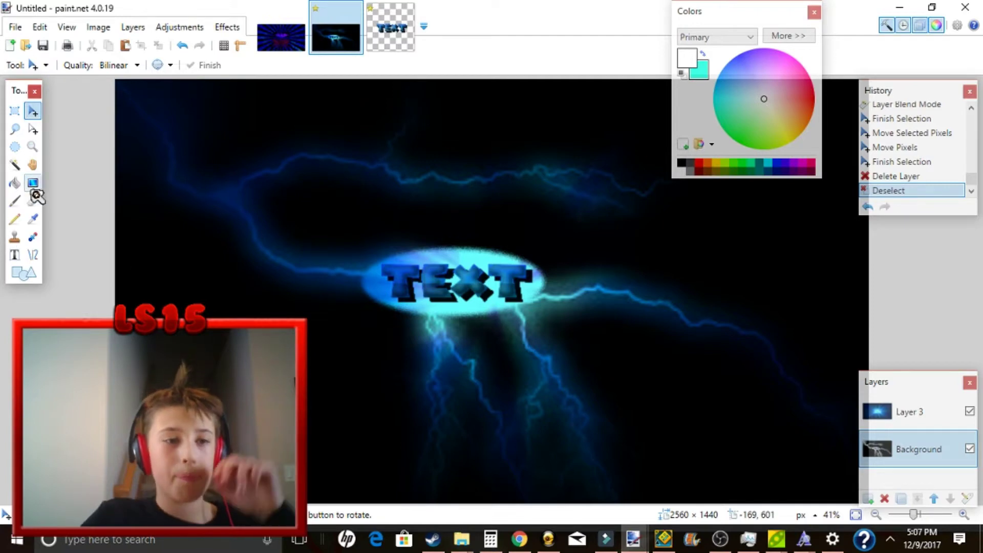
Try selecting the dark areas around the lightning on the Background layer with the Magic Wand at 50% tolerance, and clear the selection
left_click(15, 165)
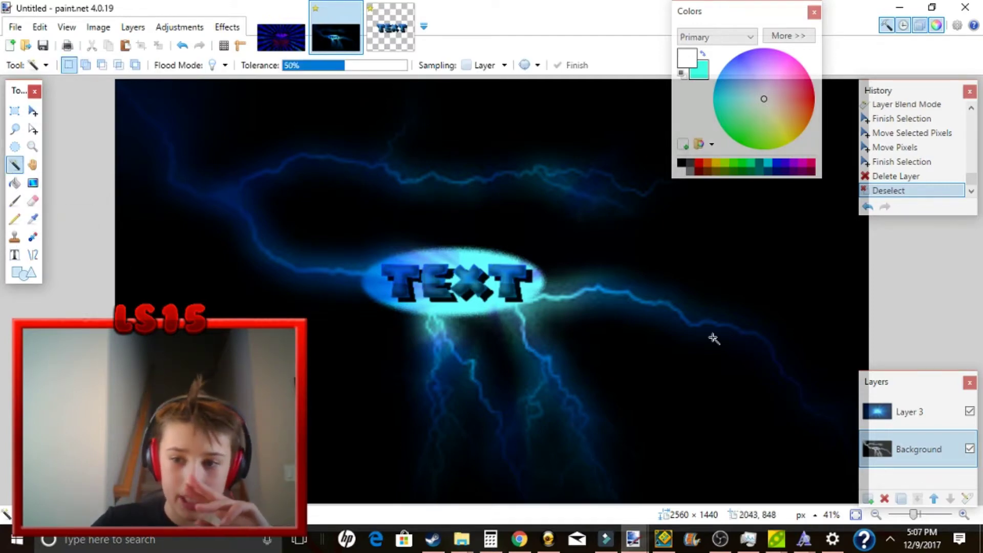
left_click(622, 348)
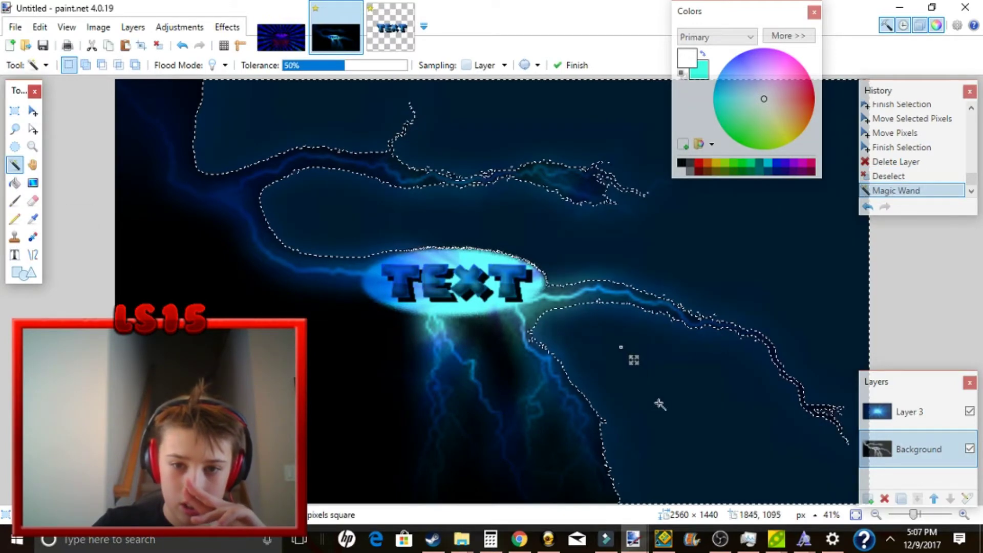
left_click(164, 263, "ctrl")
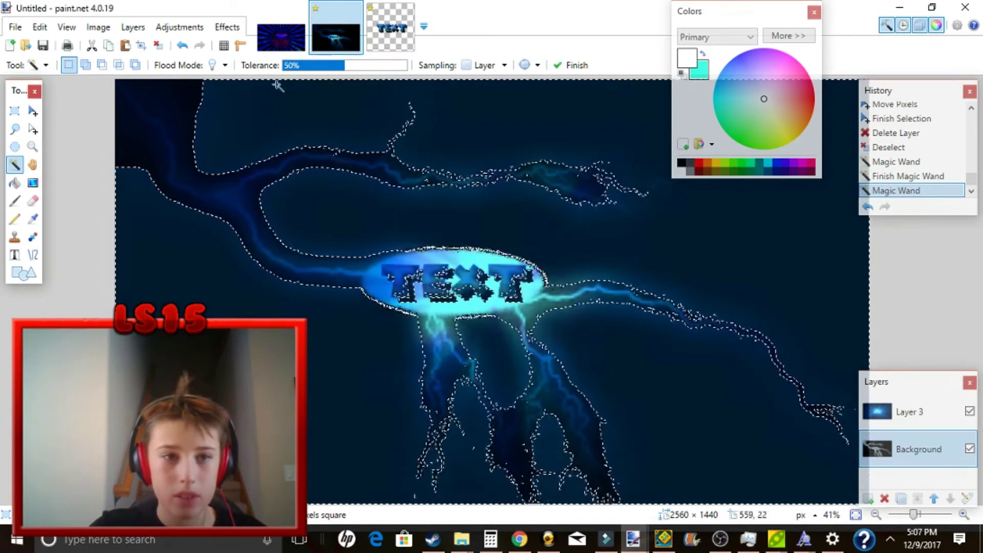
left_click(160, 47)
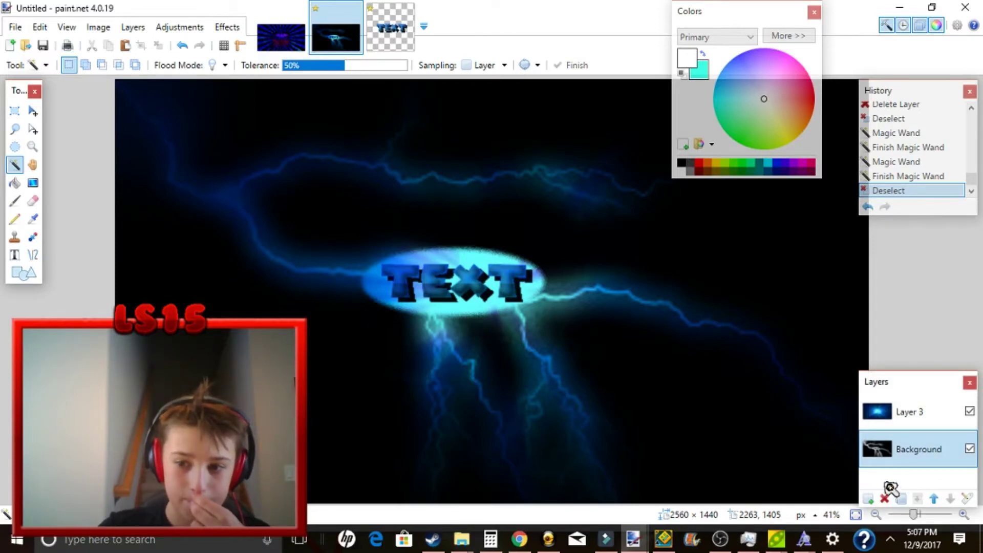
left_click(887, 424)
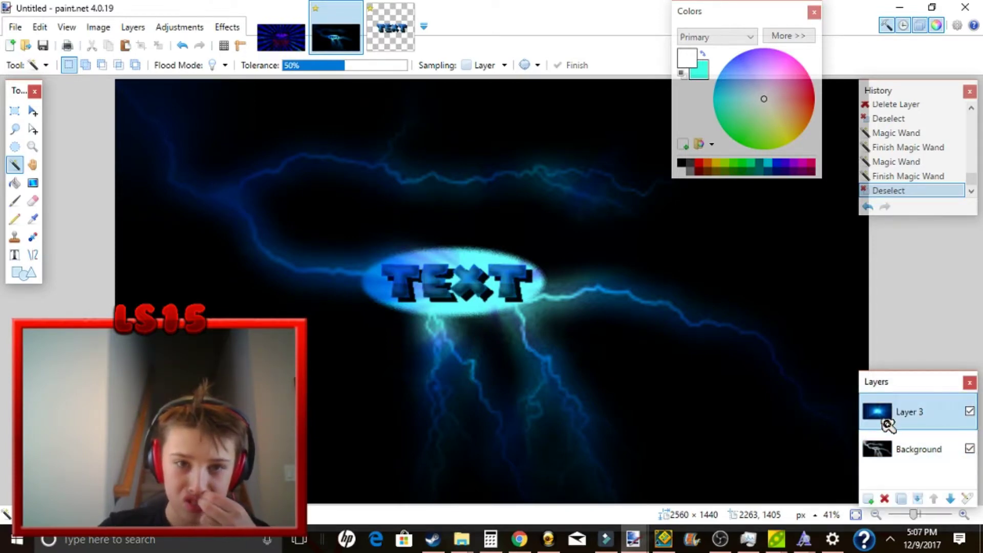
left_click(227, 26)
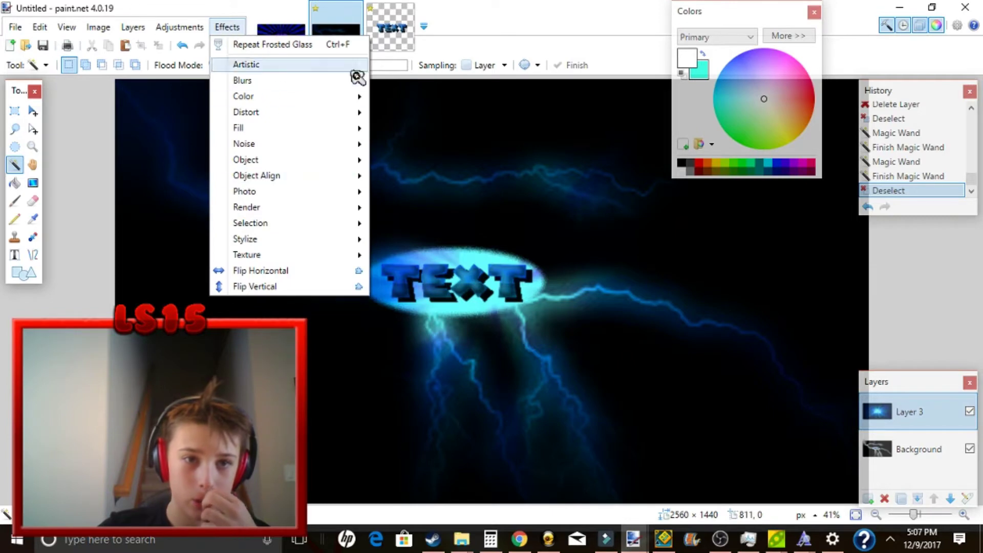
mouse_move(282, 95)
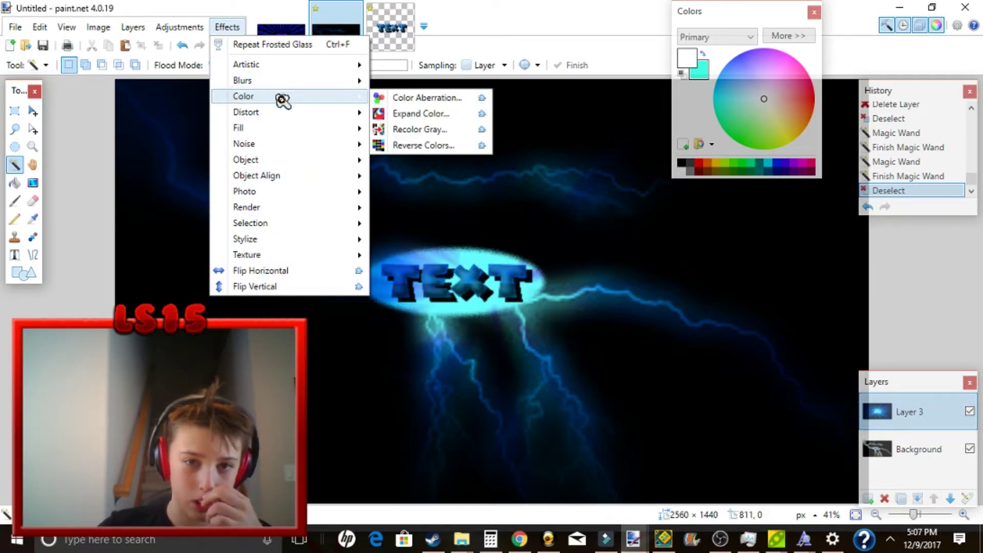
mouse_move(267, 176)
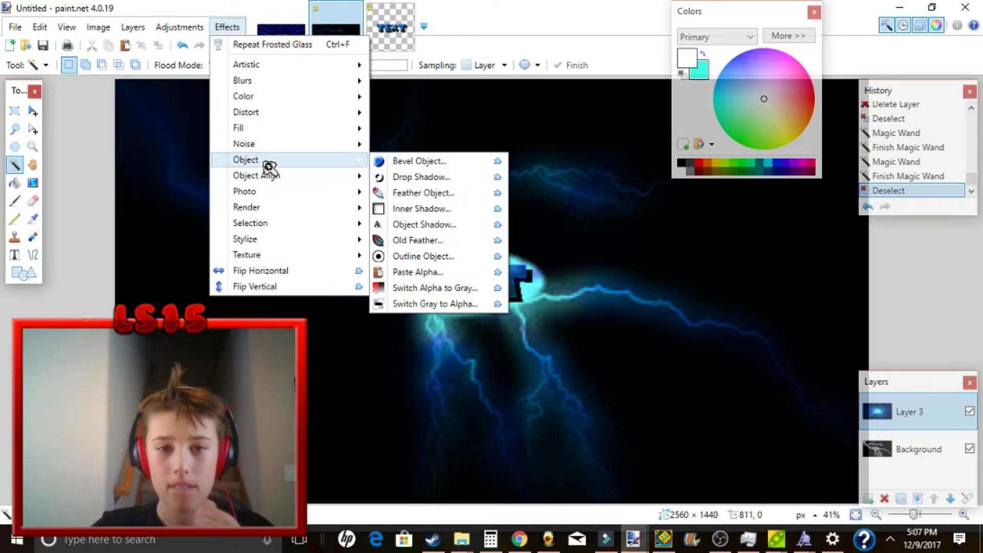
mouse_move(275, 260)
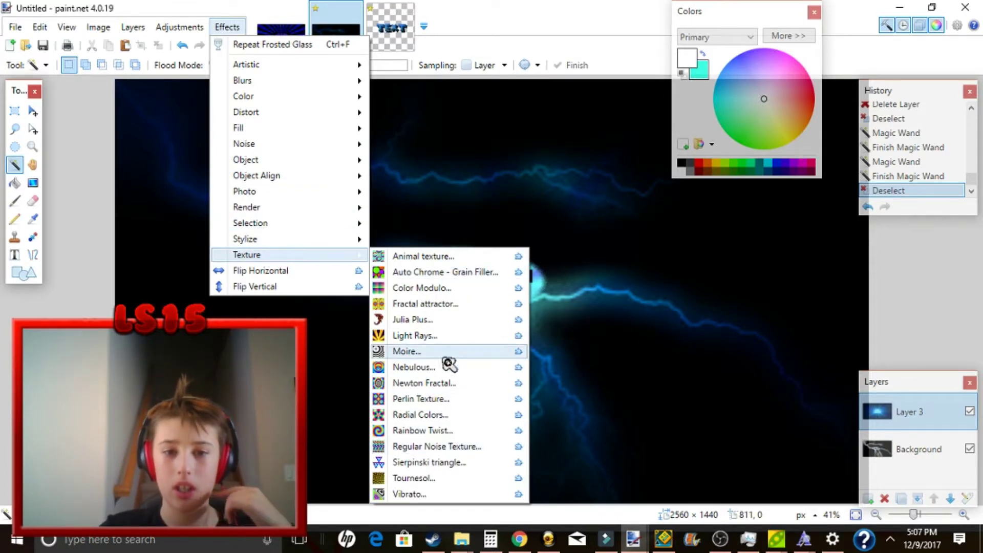
left_click(453, 335)
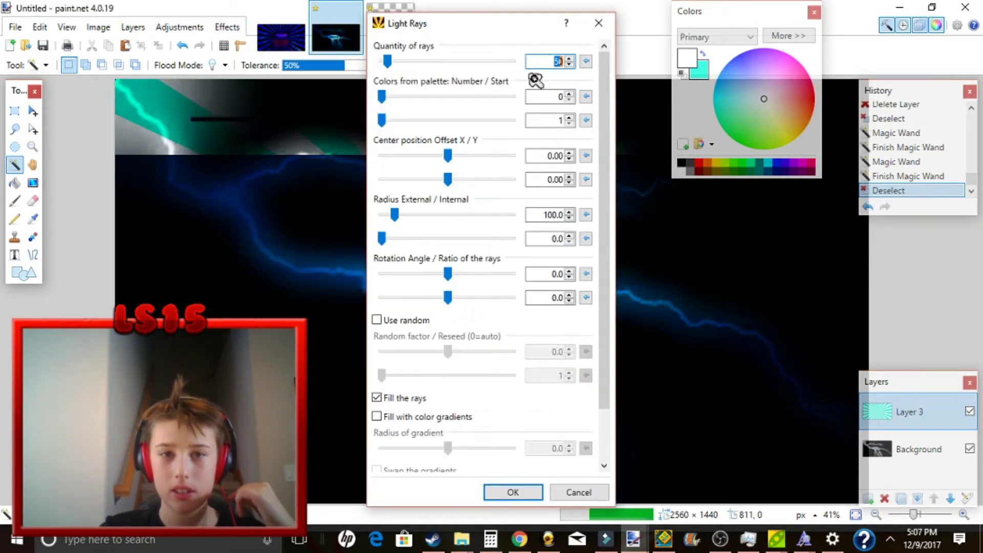
left_click_drag(558, 25, 130, 31)
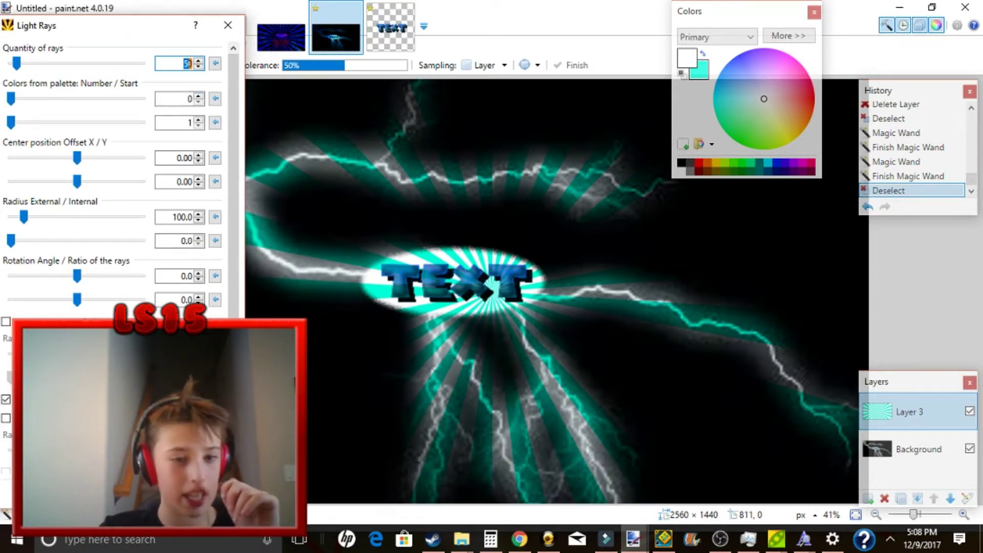
key("Escape")
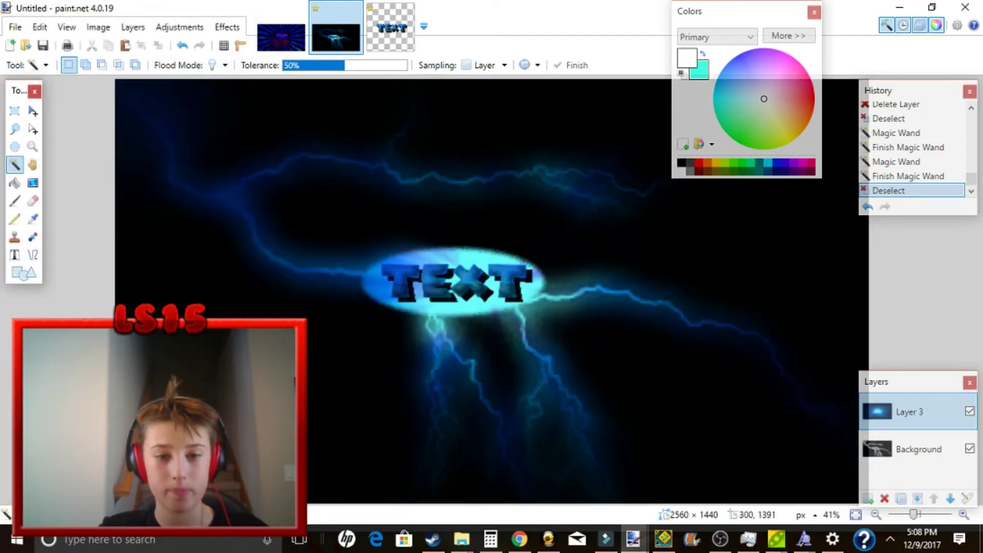
key("ctrl+z")
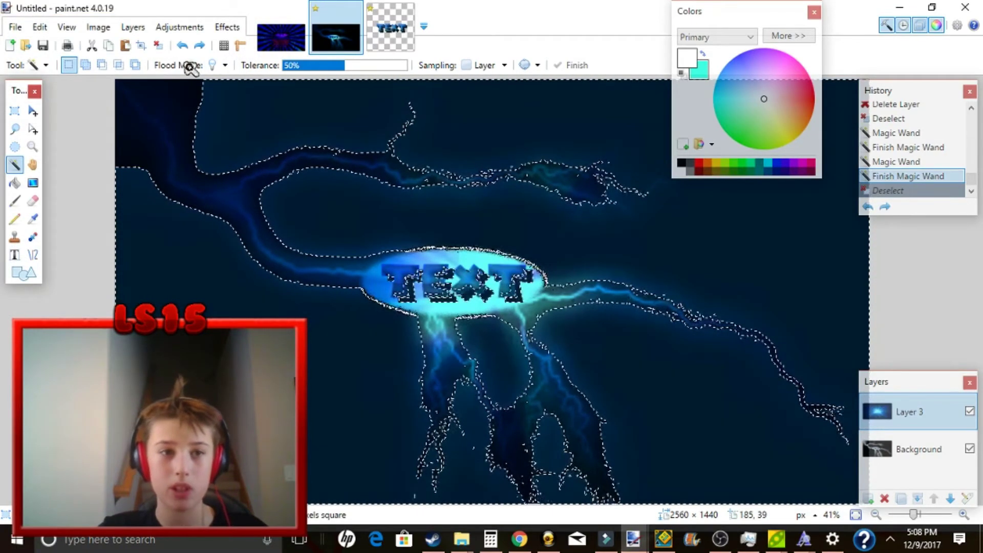
key("ctrl+y")
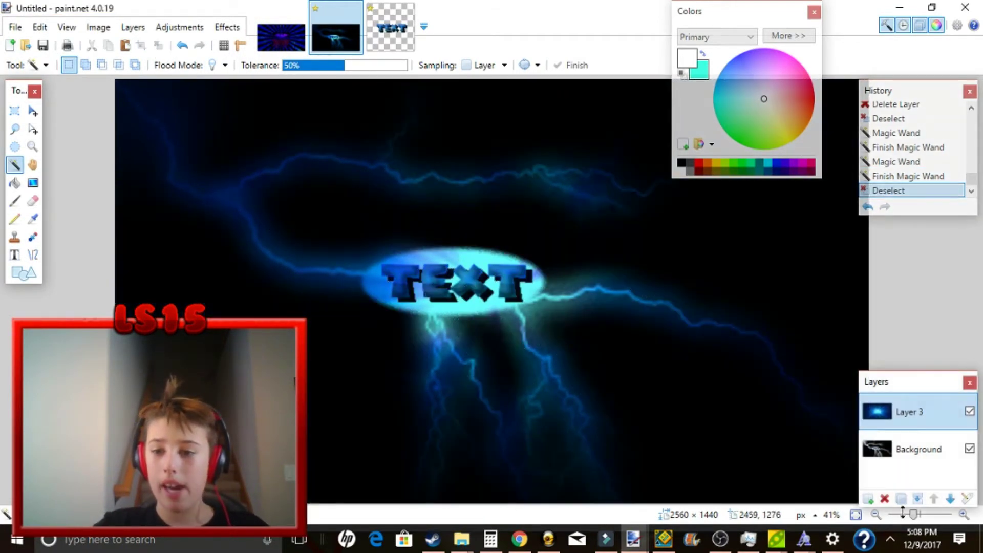
Add a new layer above the blue burst and try a Light Rays effect with 59 rays on it, cancelling the rendering
left_click(868, 499)
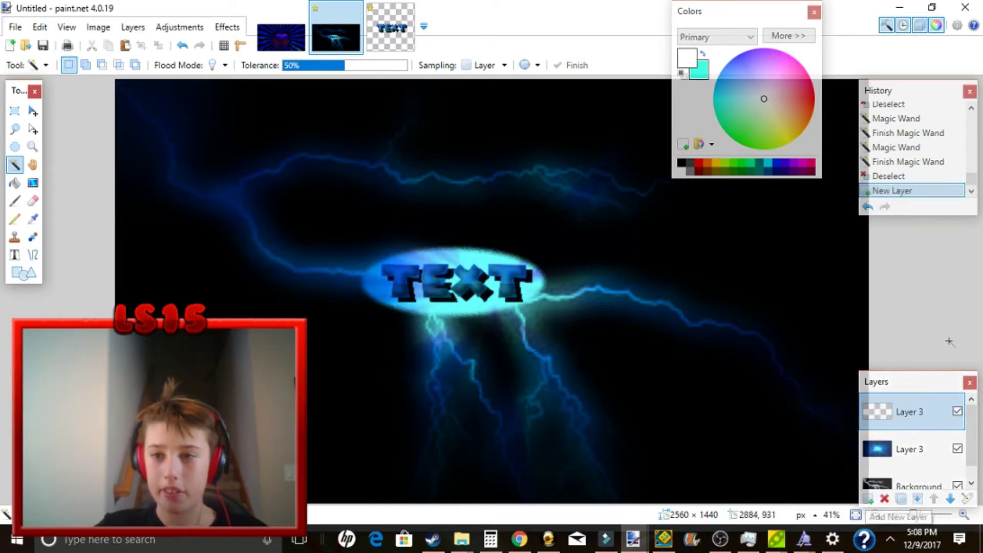
left_click(227, 27)
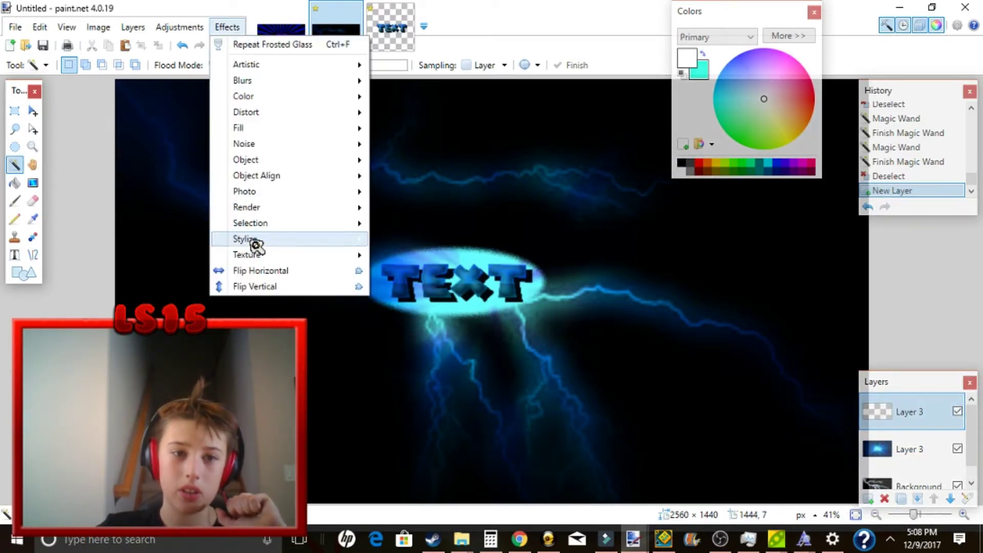
mouse_move(286, 255)
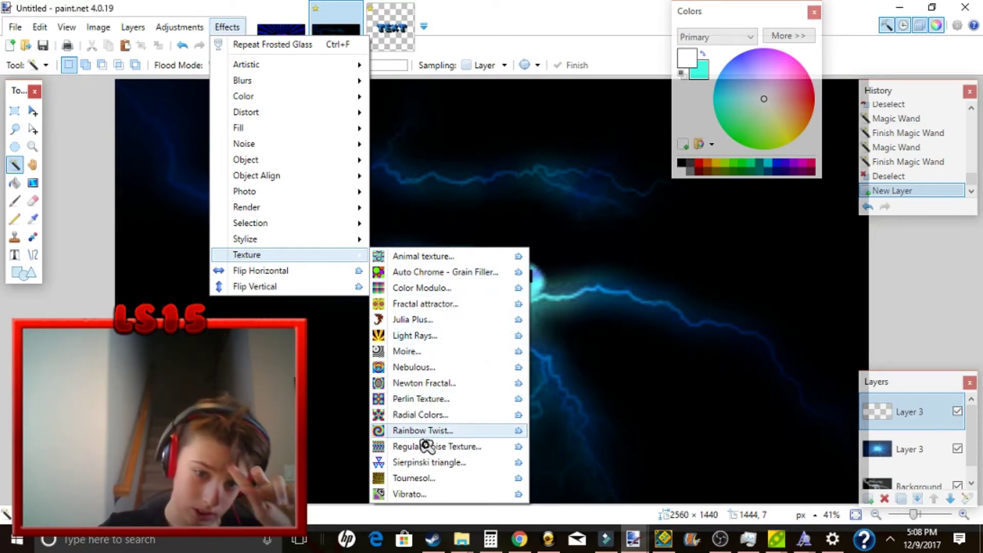
left_click(440, 338)
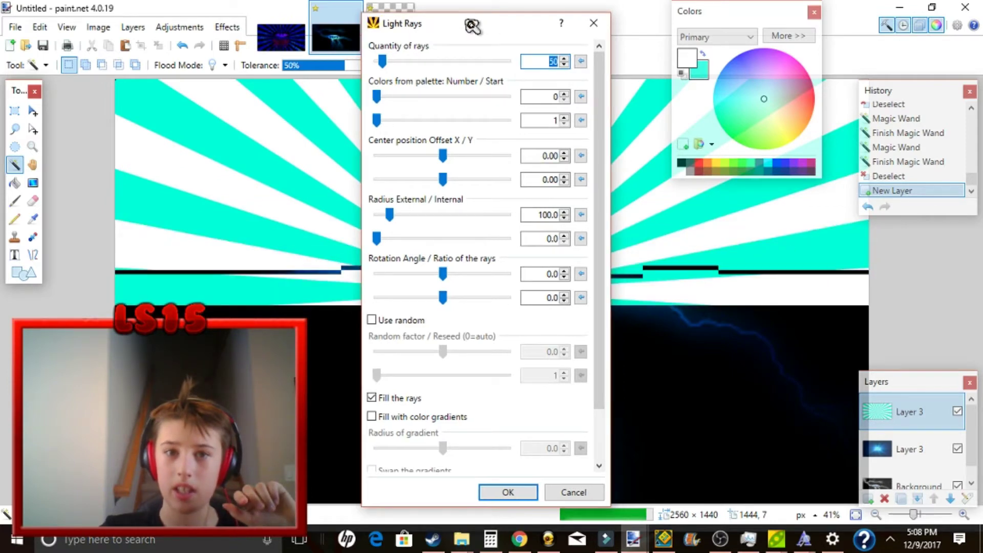
left_click_drag(474, 30, 195, 25)
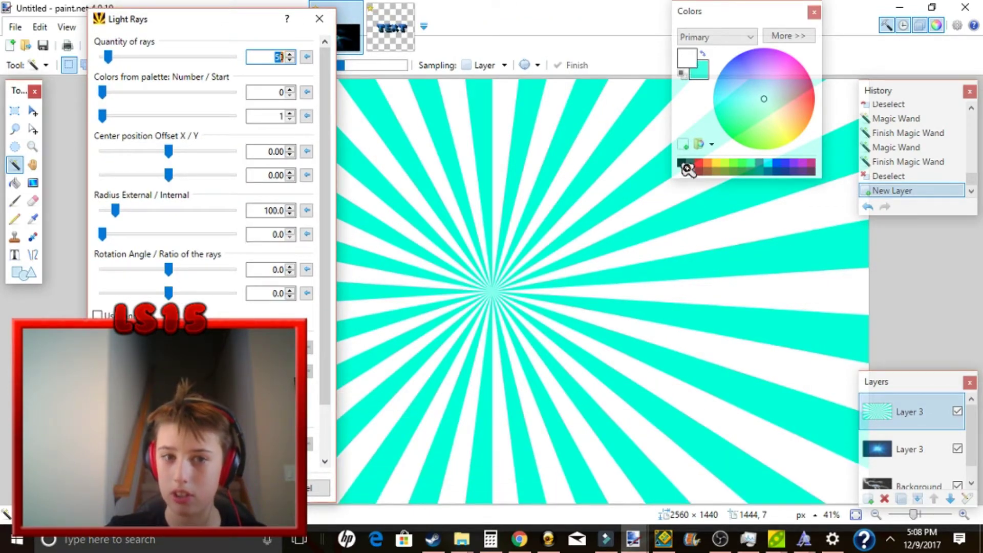
left_click_drag(261, 31, 234, 30)
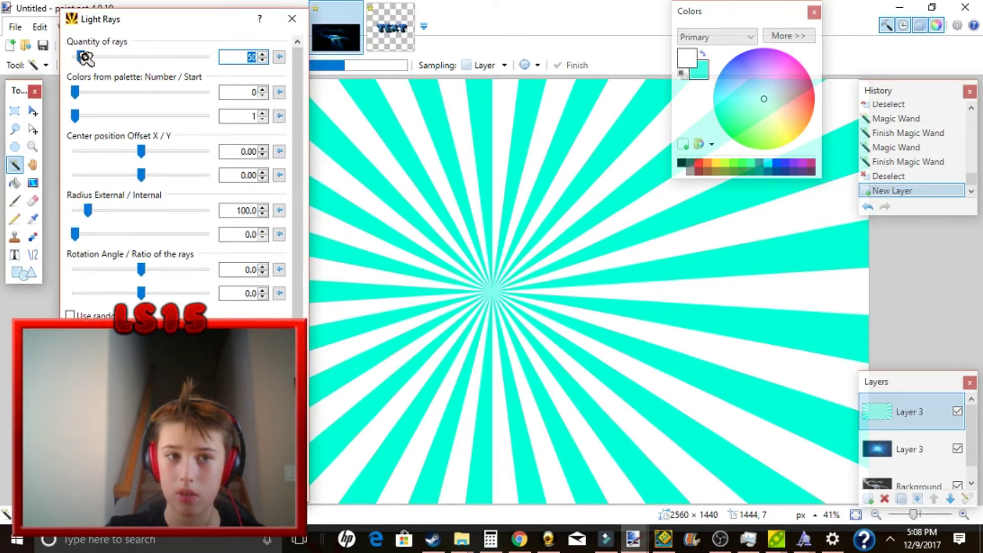
left_click_drag(85, 58, 88, 61)
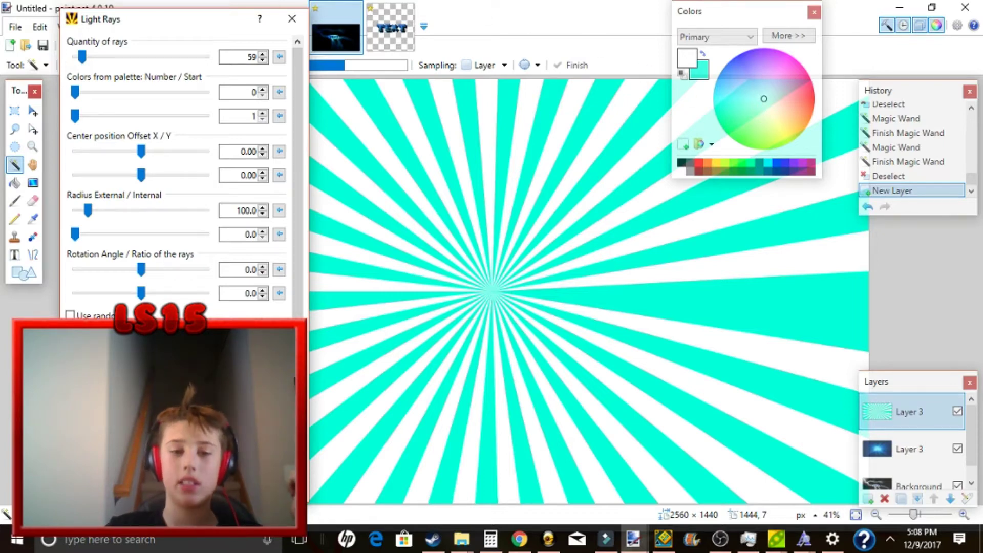
key("Return")
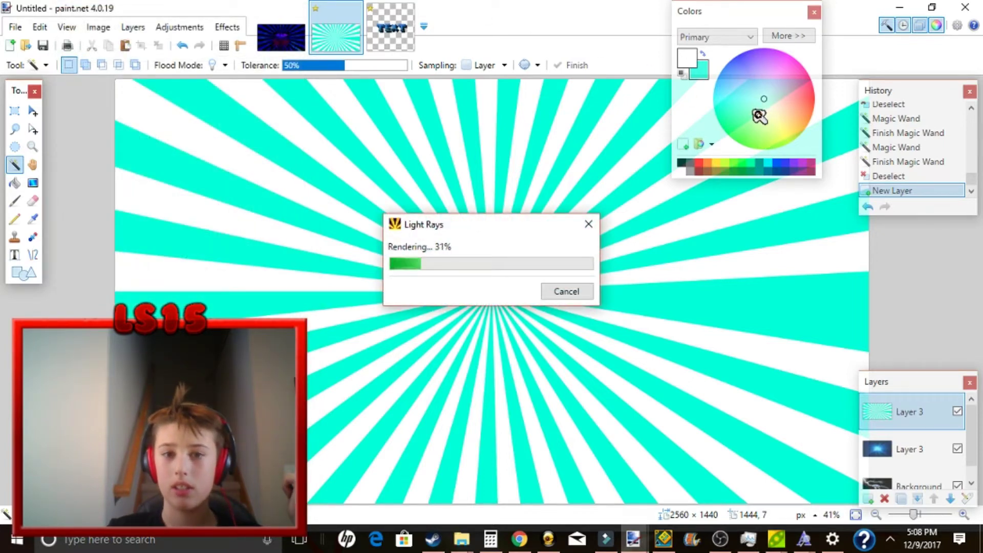
left_click(569, 292)
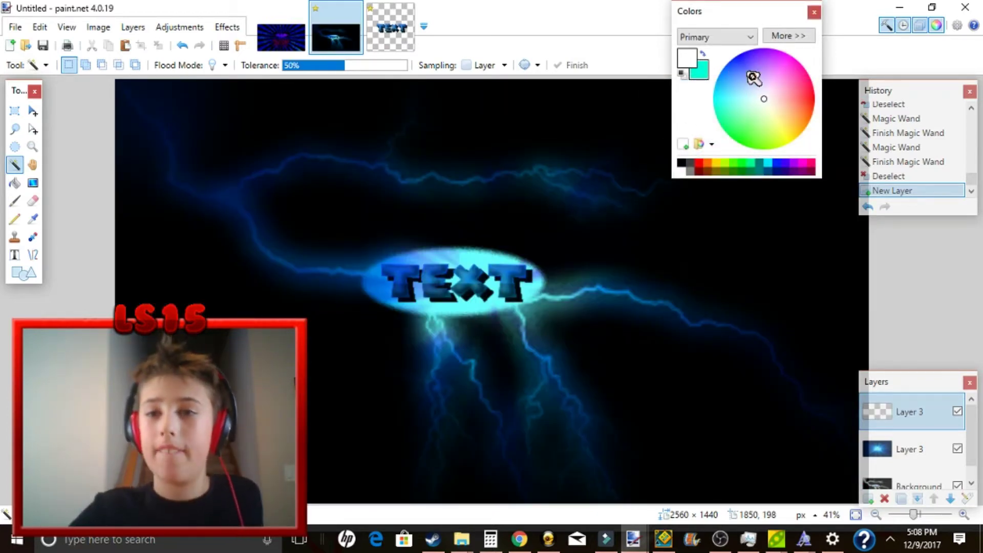
Set the primary and secondary colors to dark blue and try repeating Light Rays on the new layer, cancelling the rendering
left_click(754, 78)
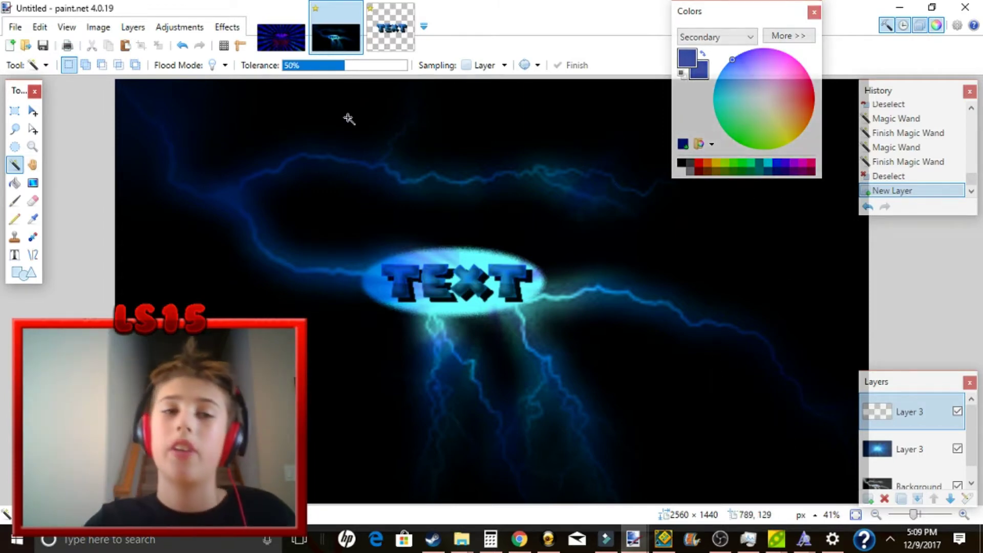
left_click(227, 27)
left_click(276, 42)
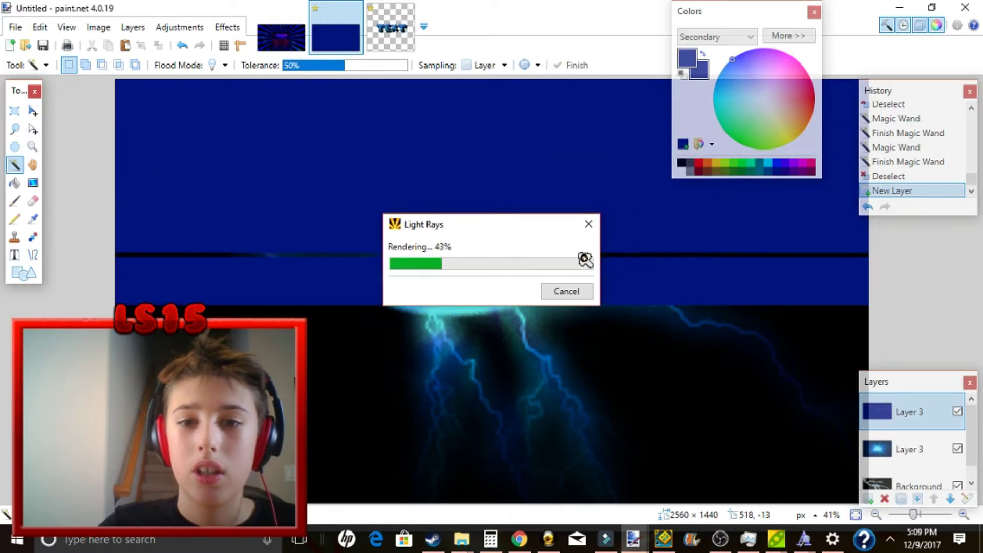
left_click(591, 226)
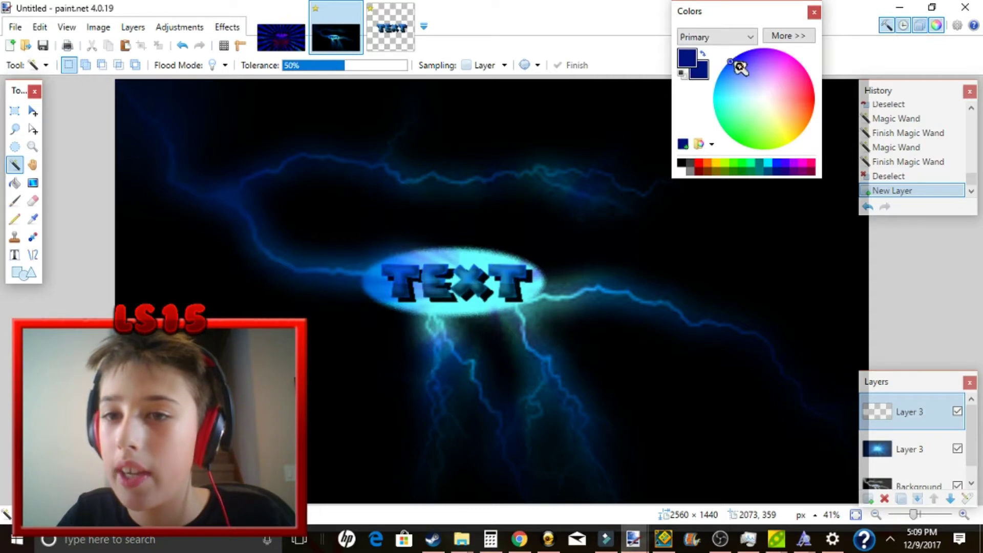
Set the primary color to teal and render the Light Rays effect on the new top layer with a dark blue secondary color
left_click_drag(743, 85, 724, 107)
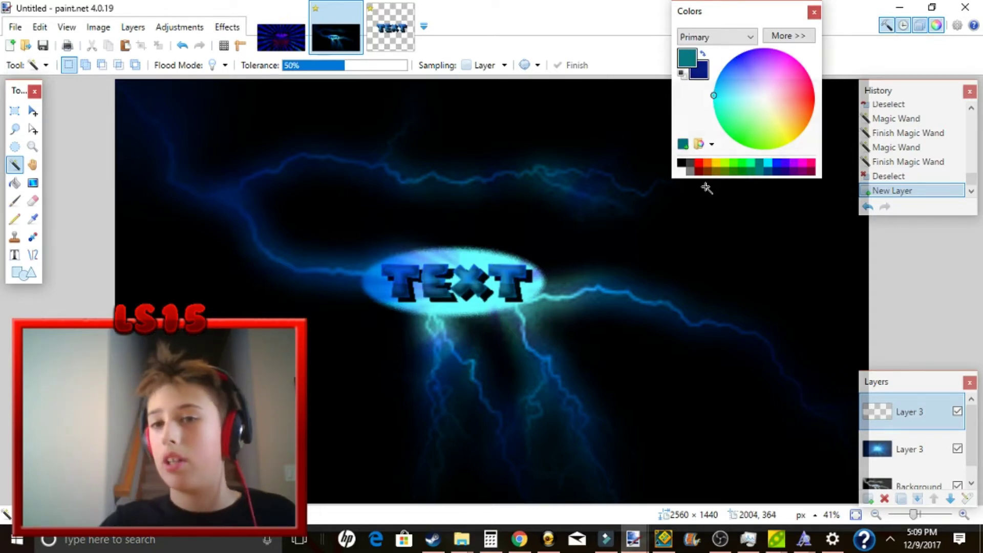
left_click(226, 27)
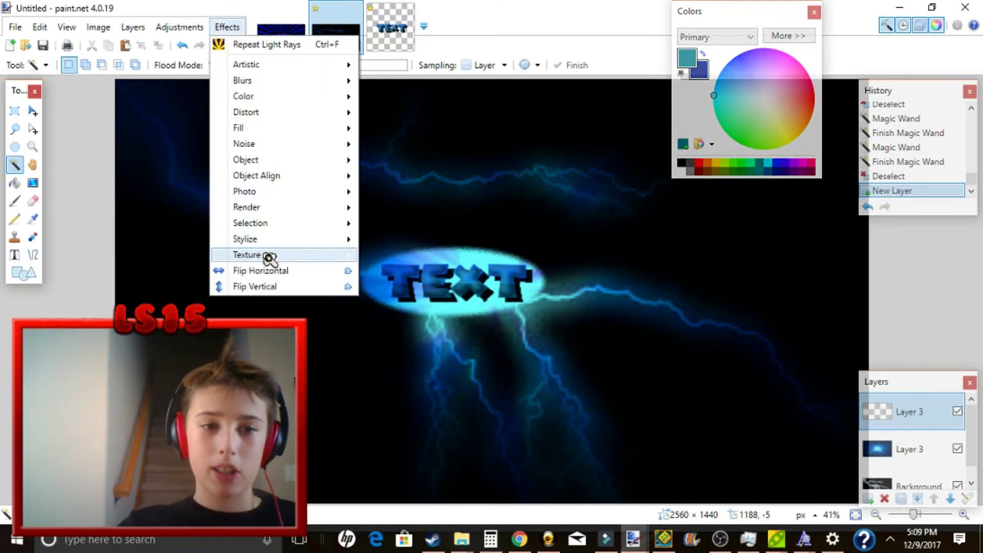
mouse_move(269, 256)
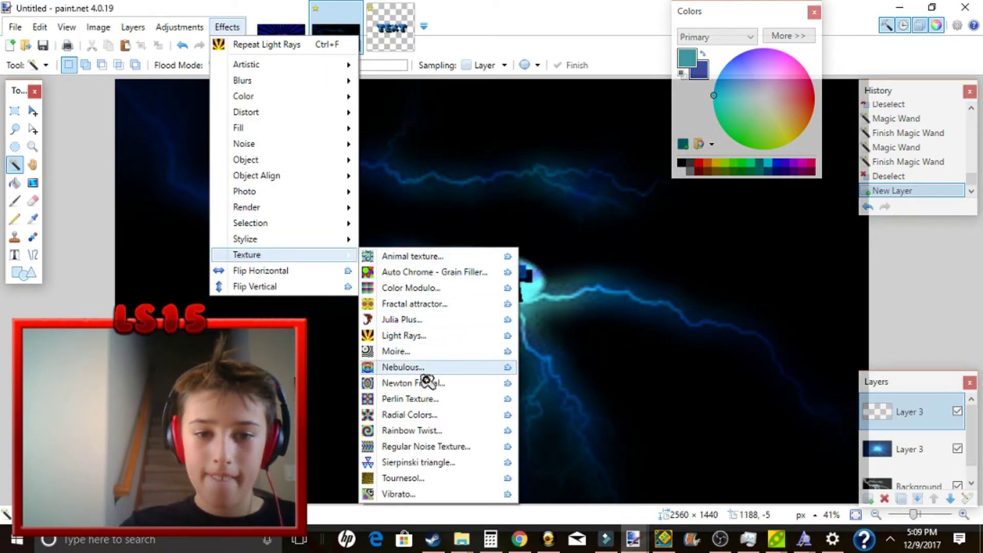
left_click(443, 337)
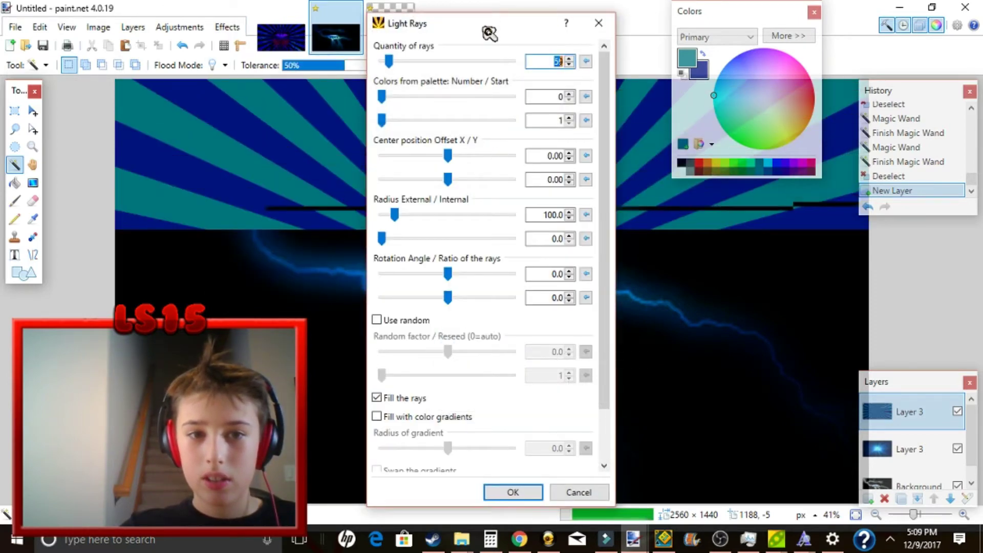
left_click_drag(548, 29, 212, 21)
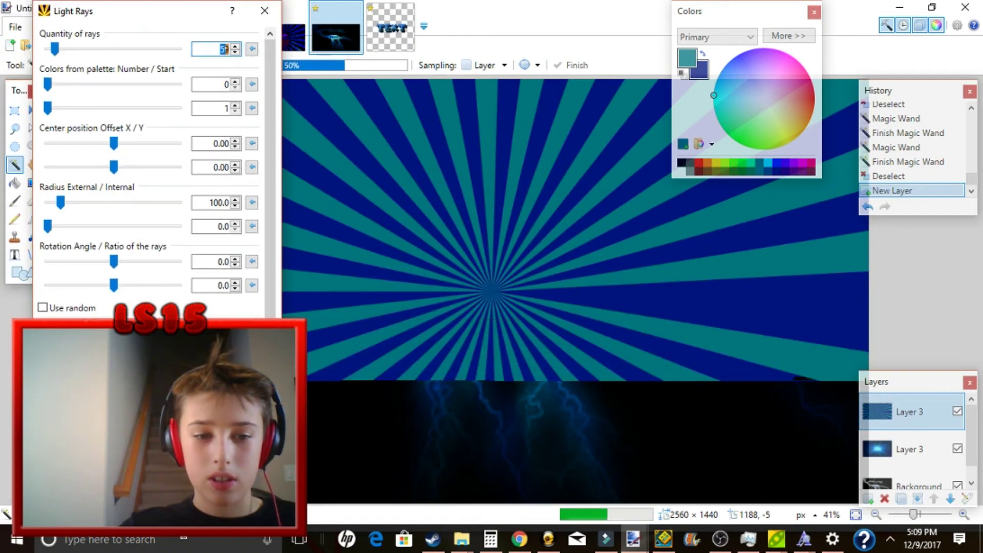
left_click(197, 479)
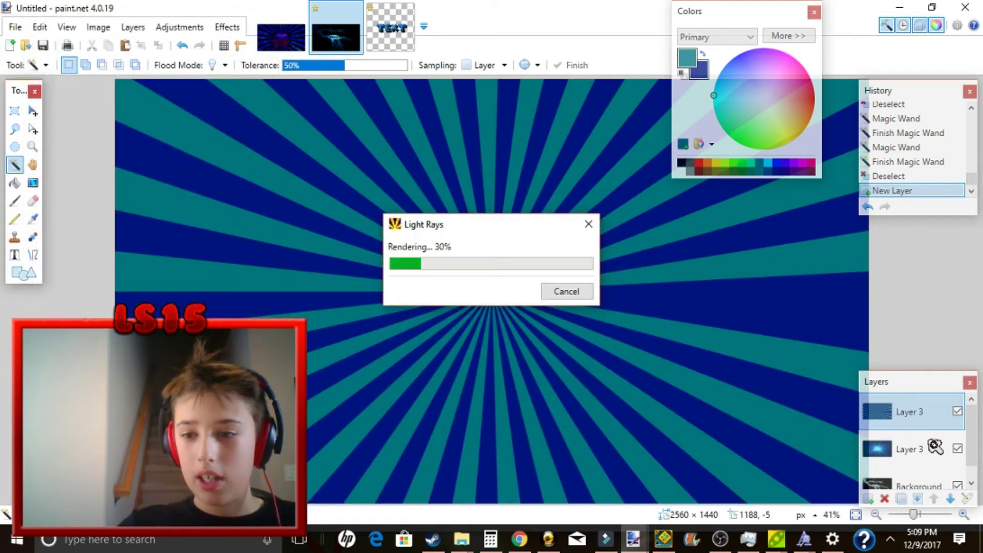
Set the light rays layer's blend mode to Multiply and move it below the blue burst layer
double_click(902, 419)
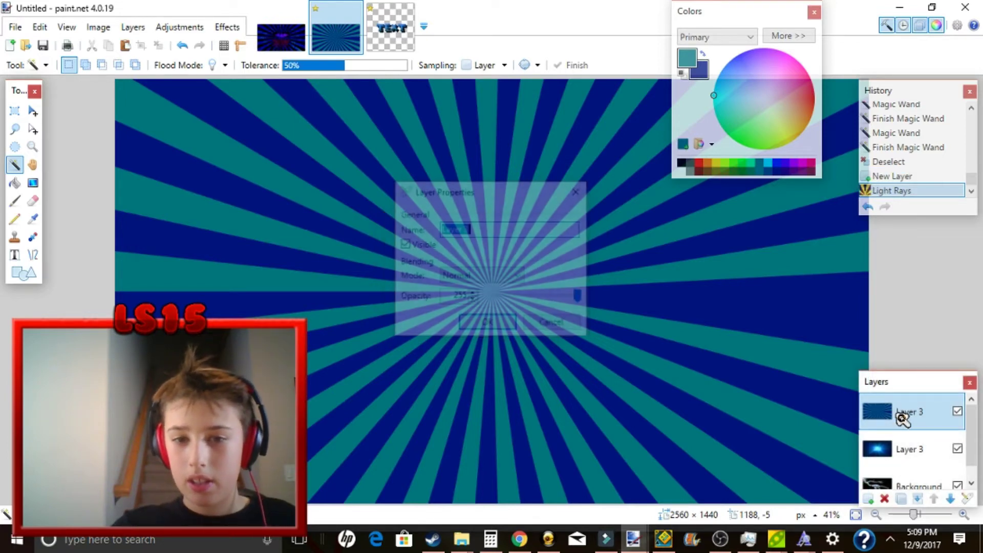
left_click(493, 280)
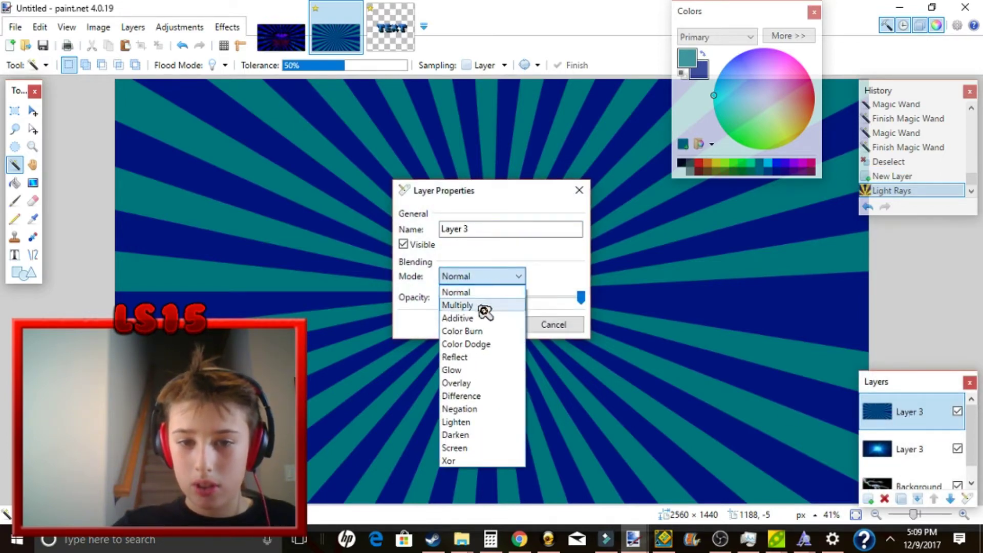
left_click(481, 306)
left_click(487, 323)
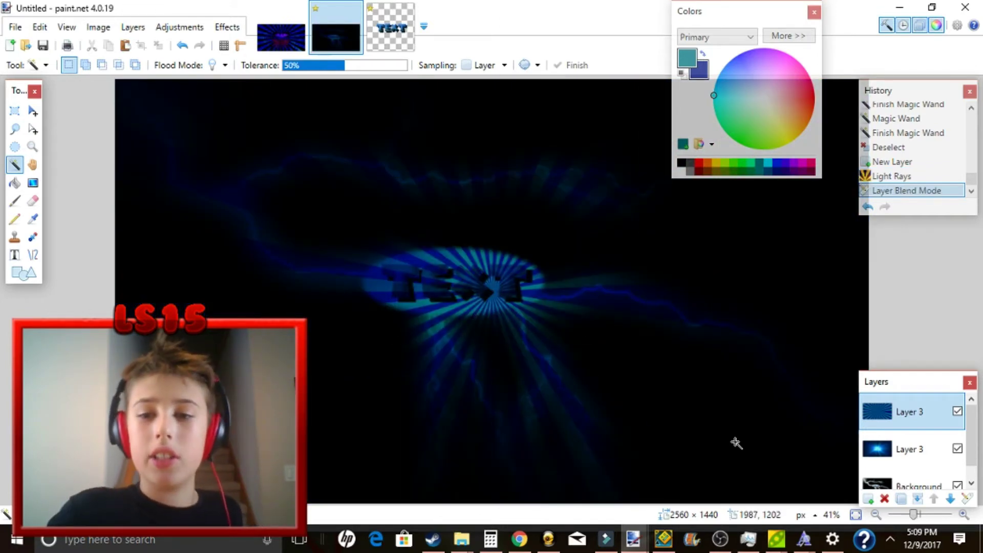
left_click_drag(908, 412, 907, 442)
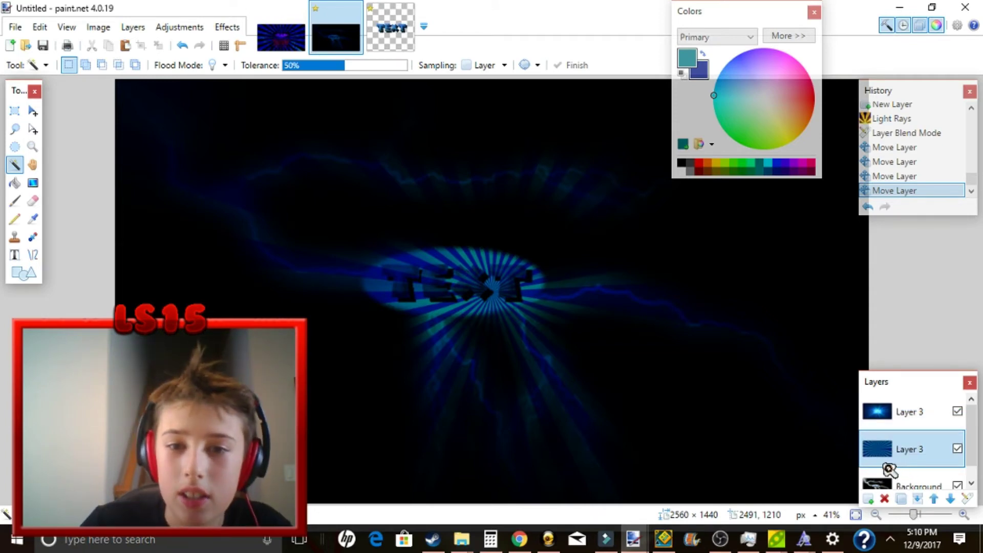
Apply BoltBait's Transparency adjustment at -89 to the light rays layer
left_click(189, 31)
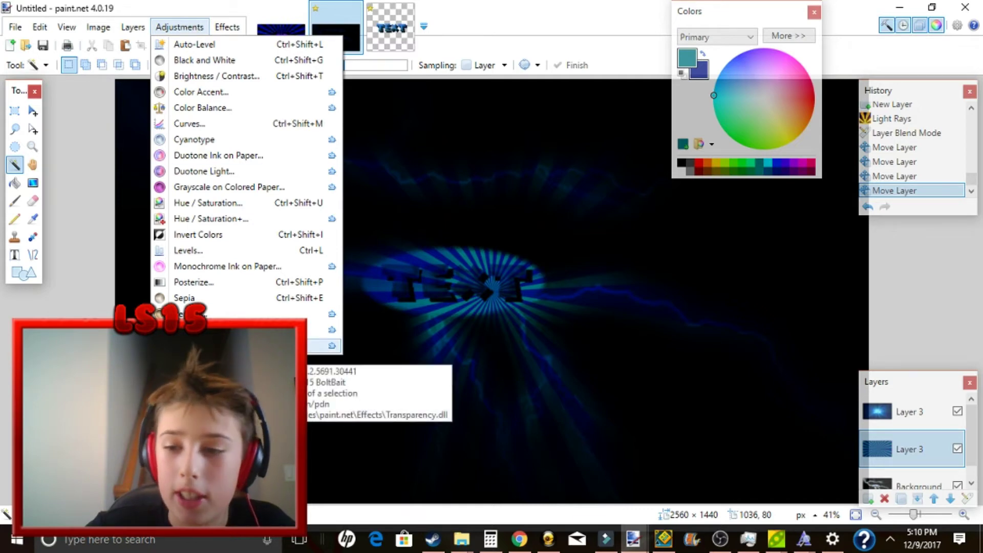
left_click(287, 347)
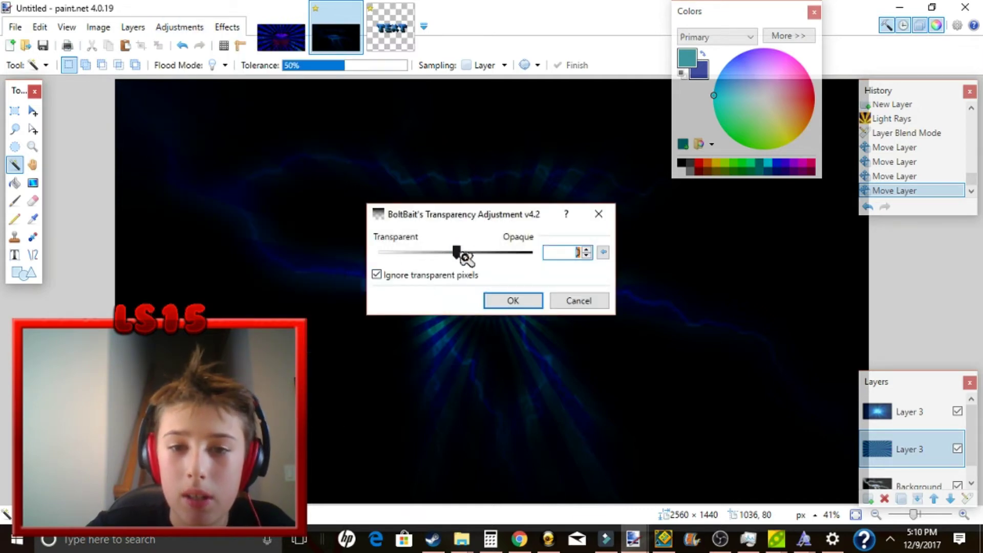
left_click_drag(464, 257, 396, 268)
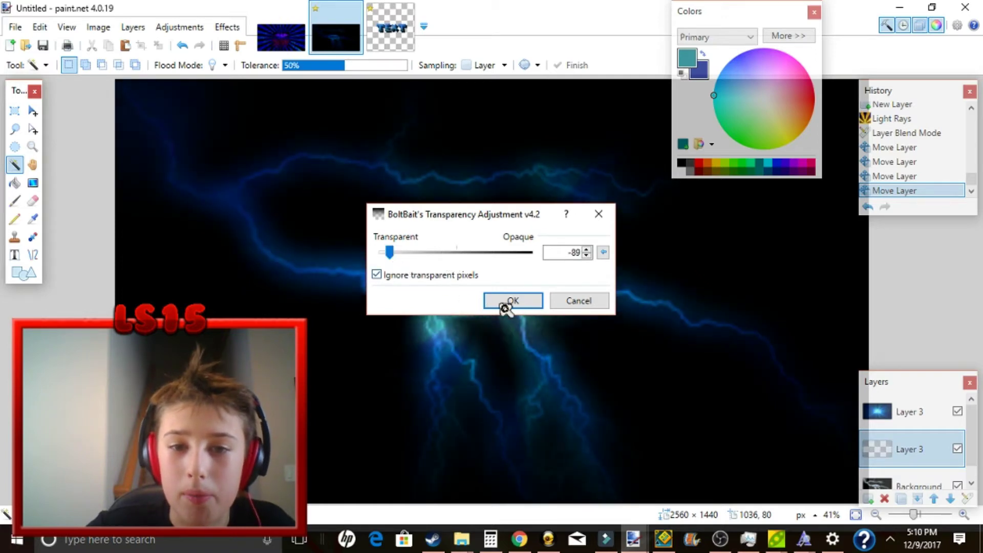
left_click(520, 303)
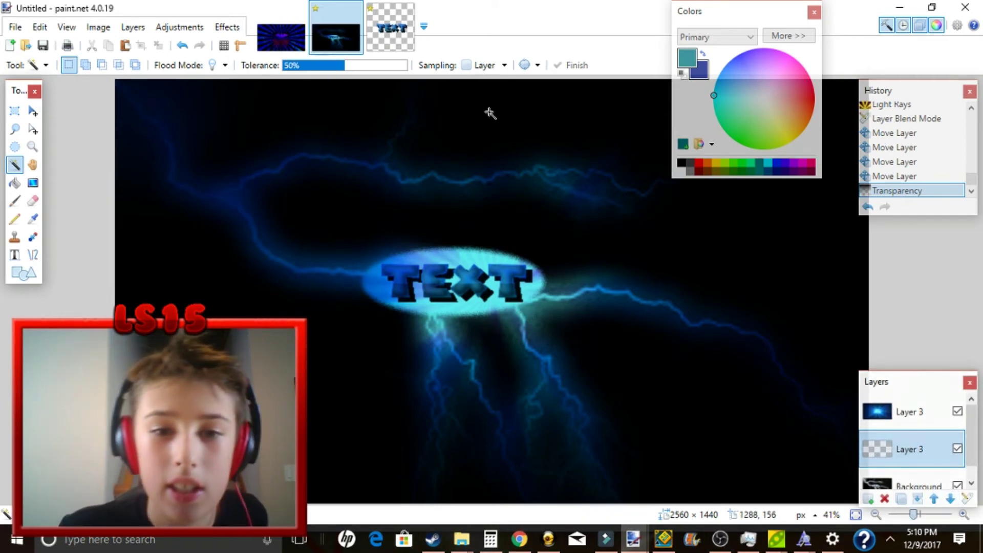
scroll(935, 450, "down", 1)
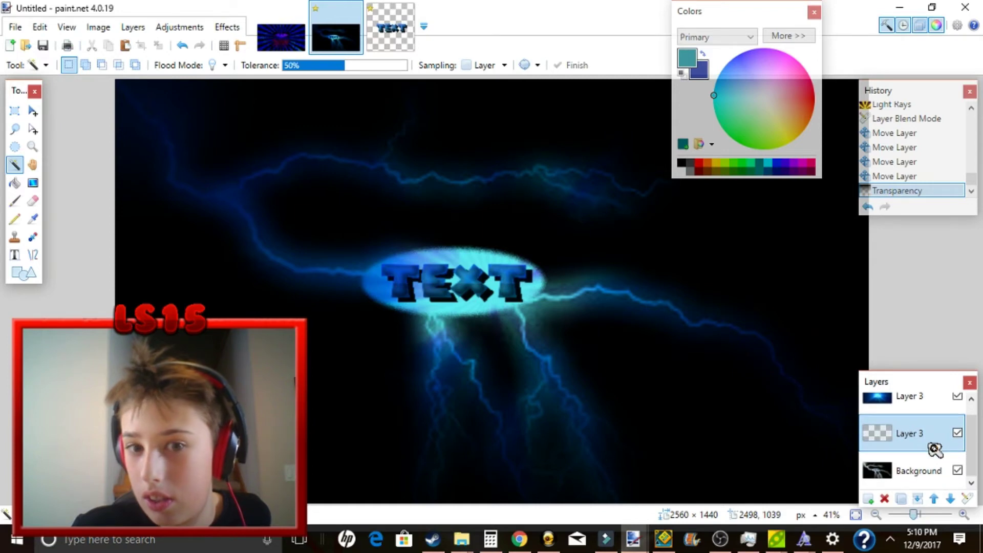
scroll(935, 449, "up", 1)
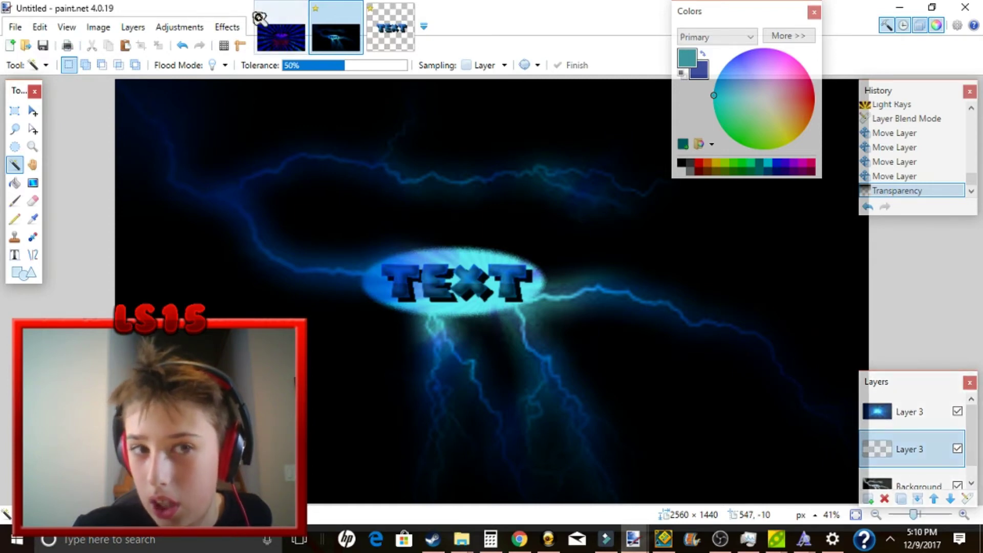
Repeat Light Rays on the same layer and apply the Transparency adjustment at -37 to it
left_click(227, 28)
left_click(249, 46)
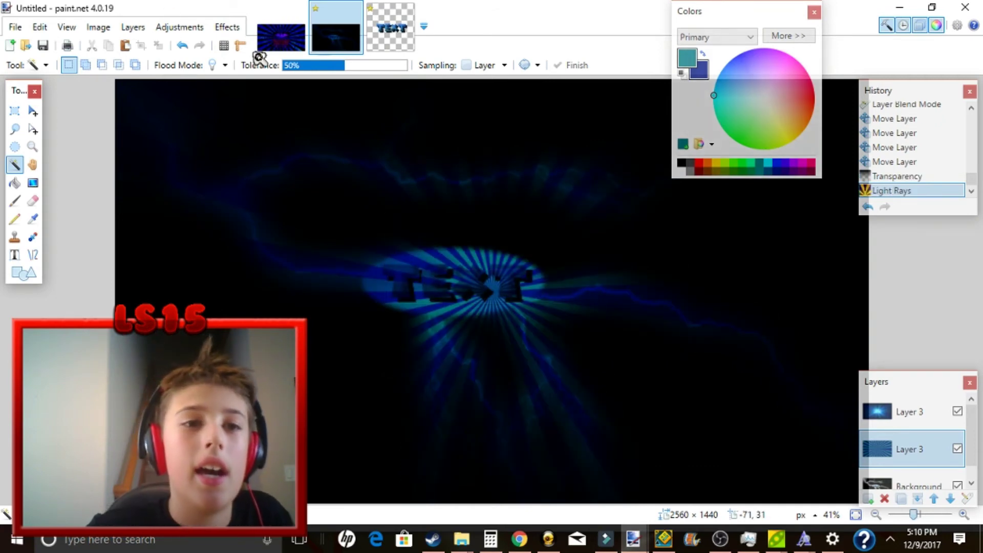
left_click(179, 29)
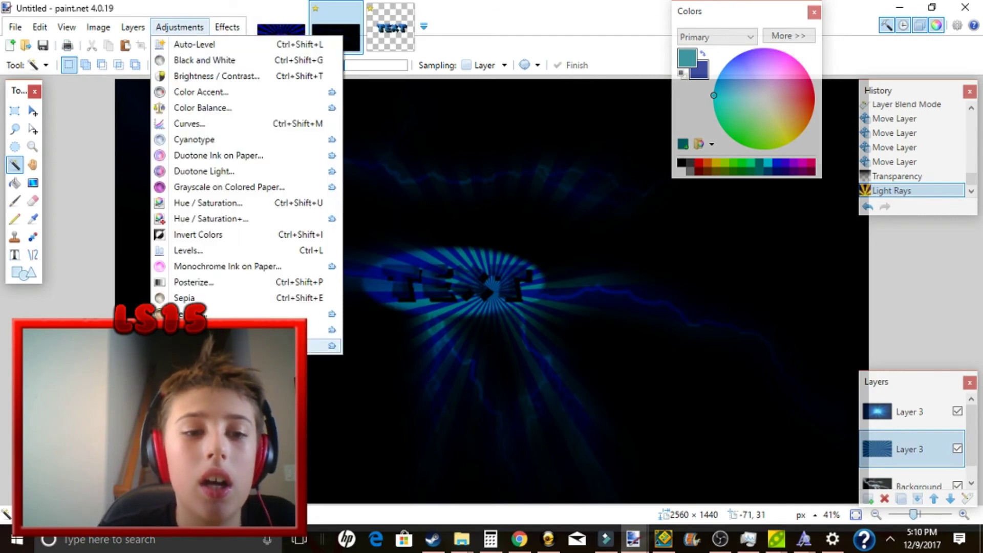
left_click(325, 345)
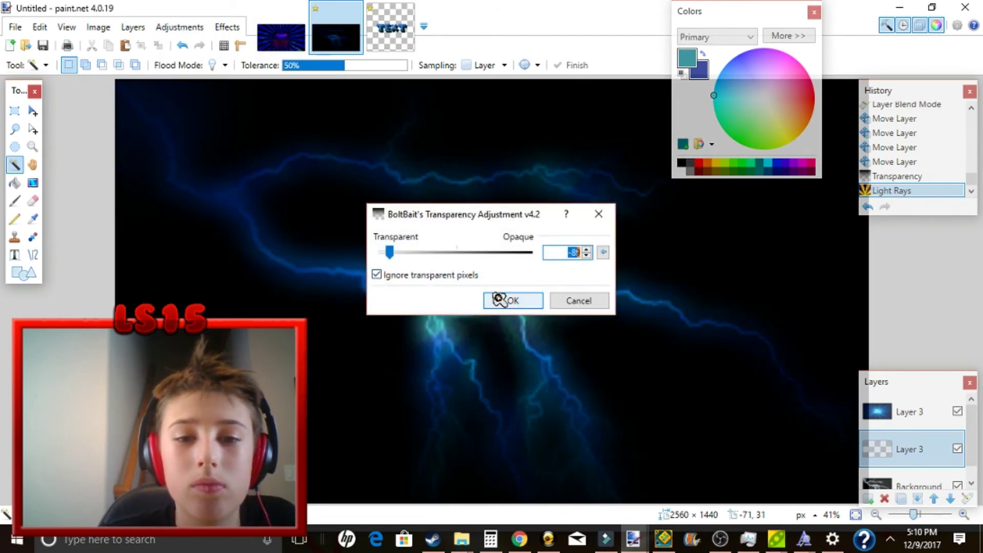
left_click_drag(393, 253, 434, 258)
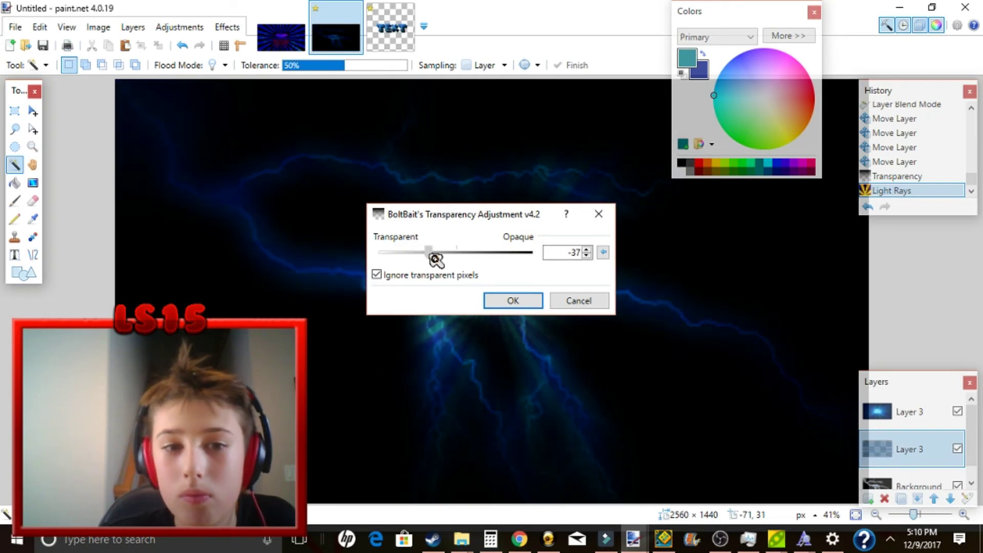
left_click(513, 300)
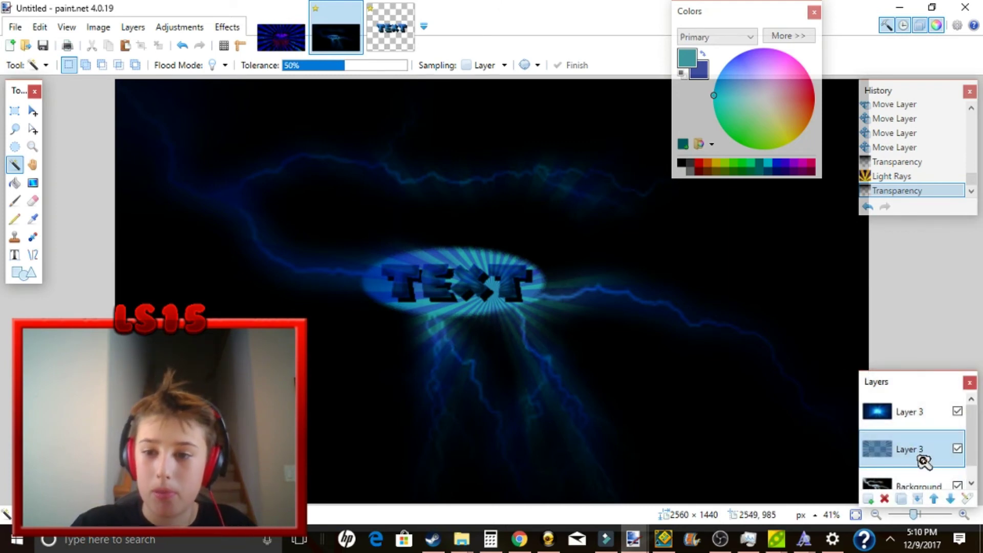
Compare the lightning image with the light-rays design in fordukduk3.png
scroll(919, 463, "down", 1)
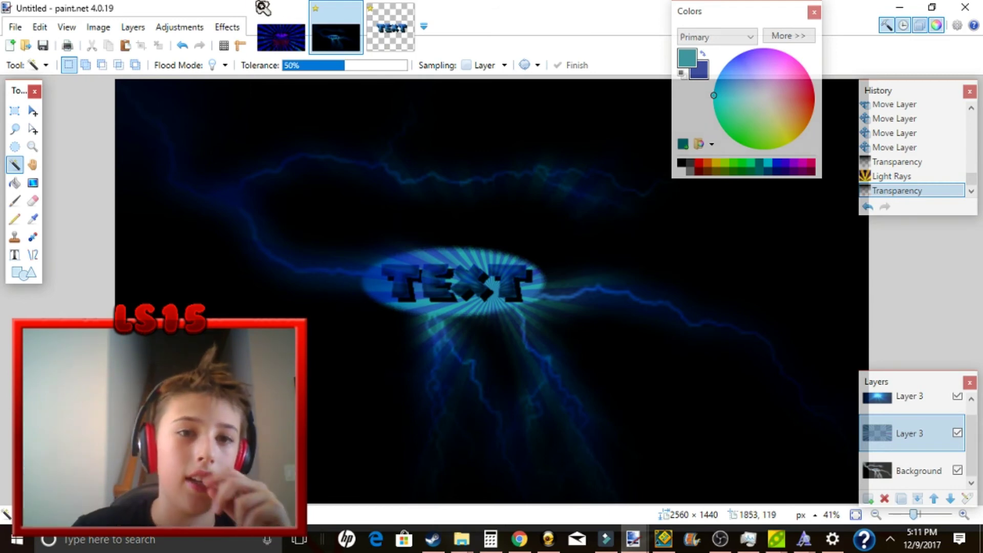
left_click(281, 36)
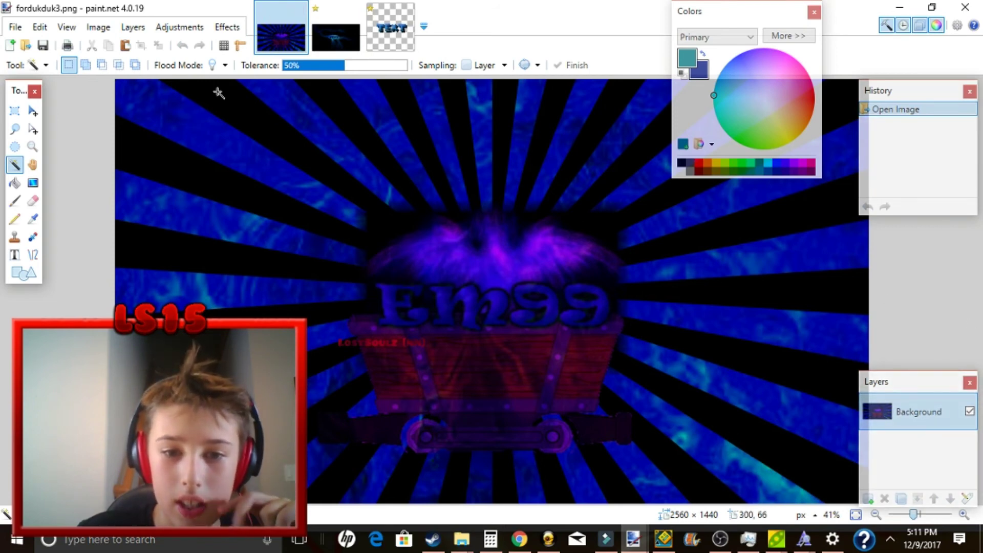
left_click(325, 42)
left_click(284, 39)
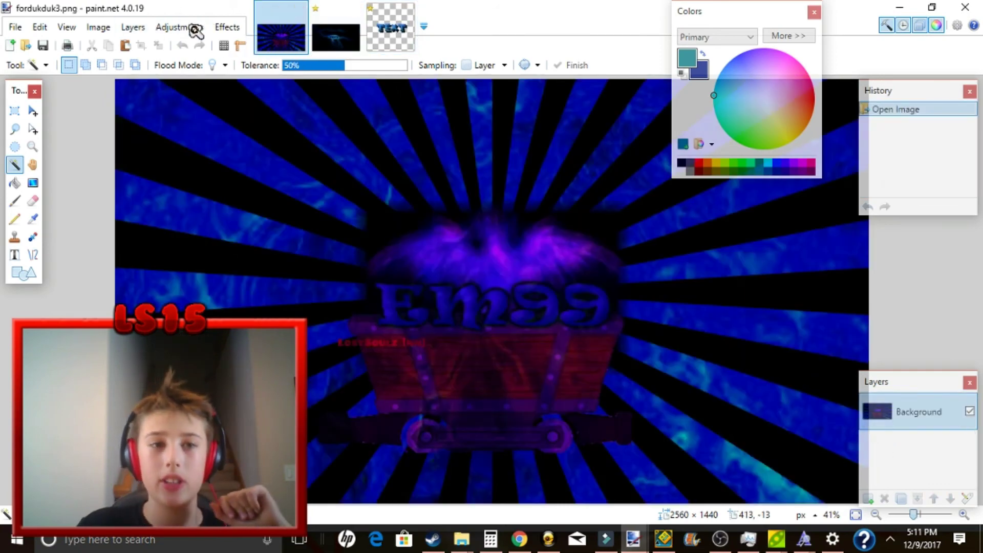
Browse the image files in the Pictures folder for other example designs to open
left_click(29, 48)
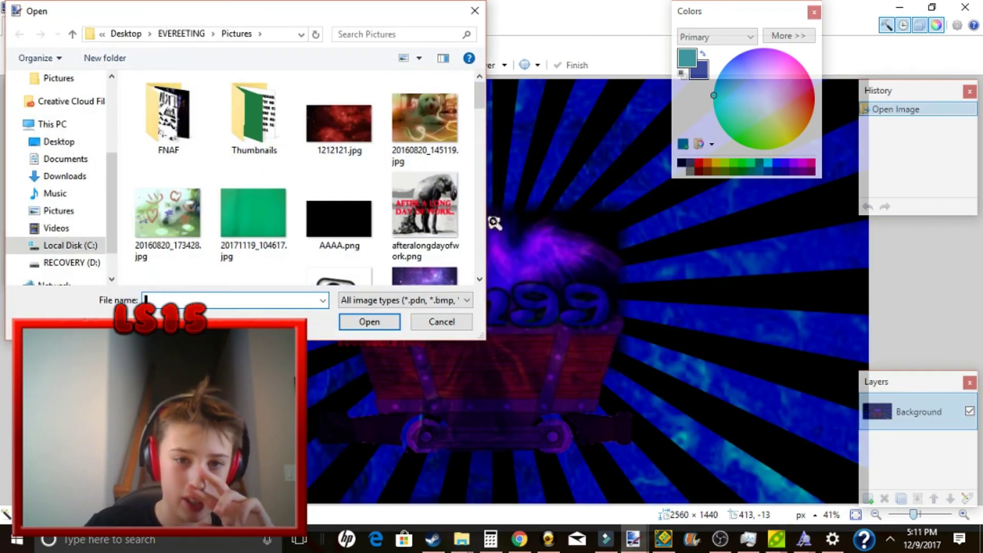
scroll(405, 136, "down", 2)
scroll(358, 187, "down", 5)
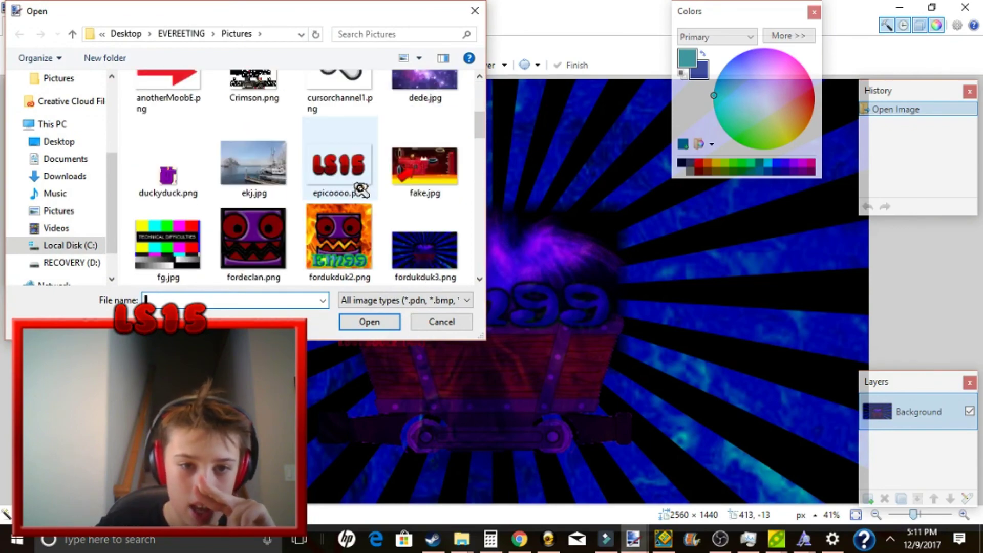
scroll(374, 169, "down", 3)
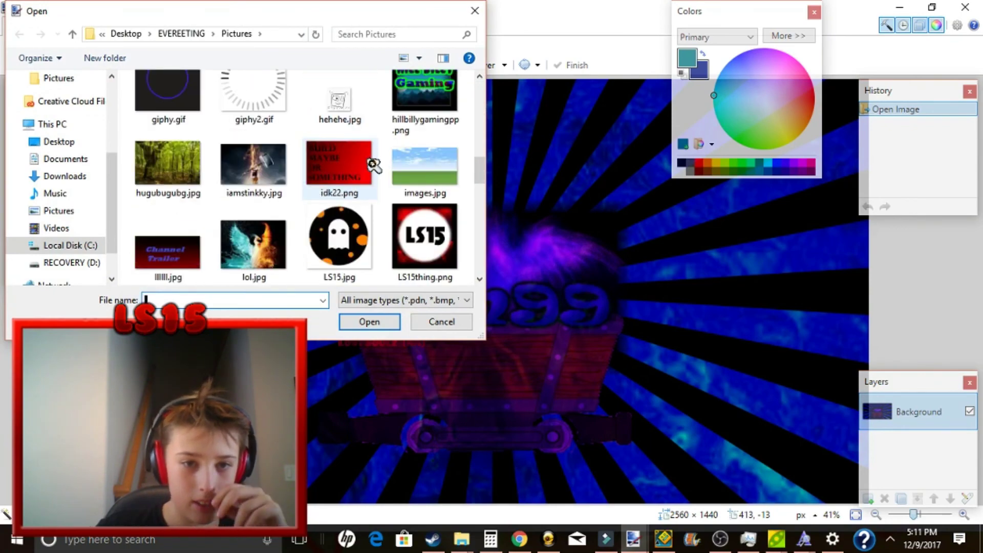
scroll(373, 165, "down", 2)
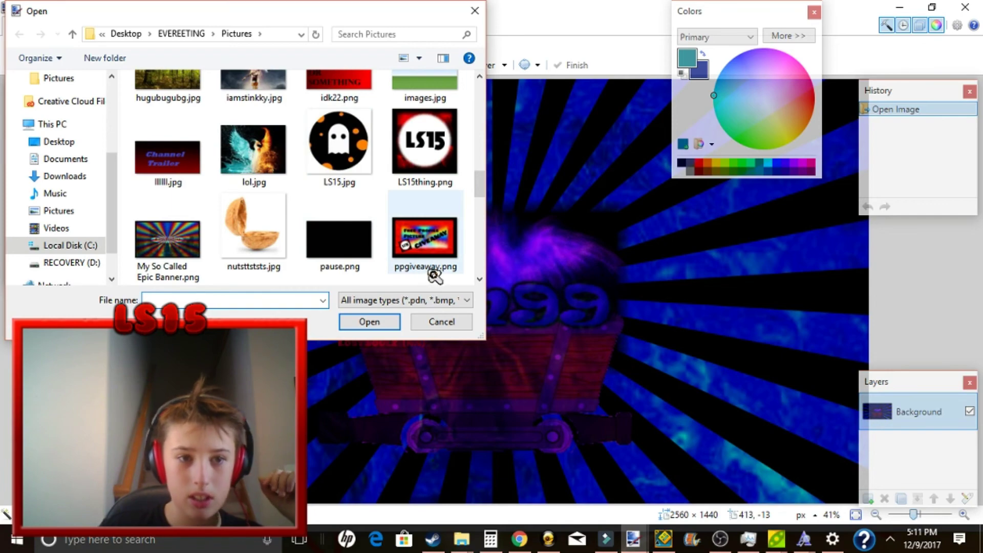
scroll(386, 198, "down", 3)
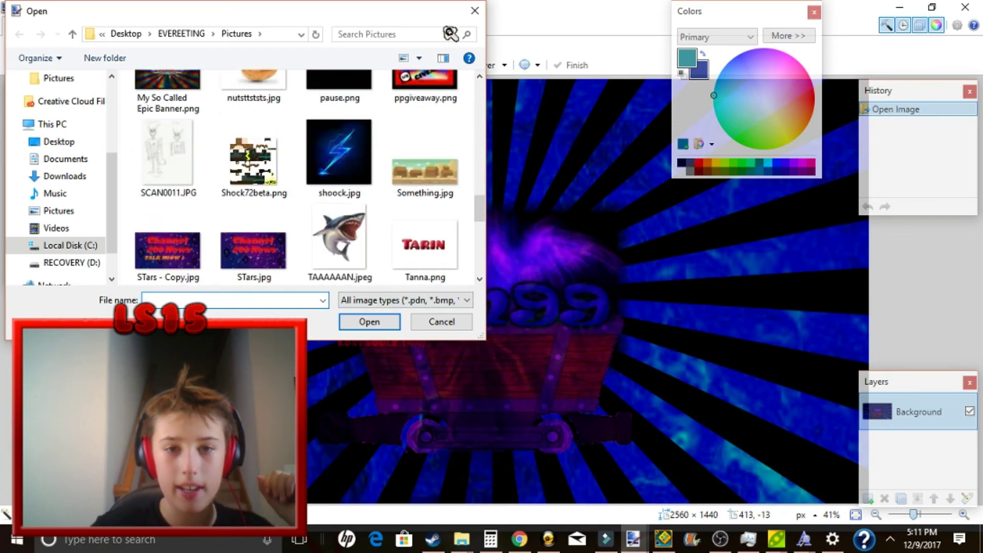
scroll(422, 117, "up", 1)
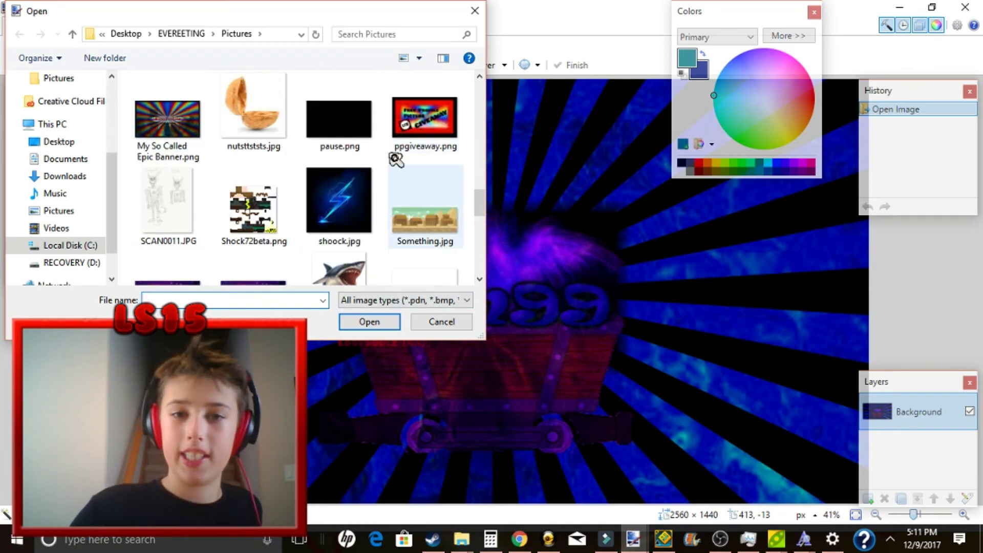
scroll(378, 184, "down", 5)
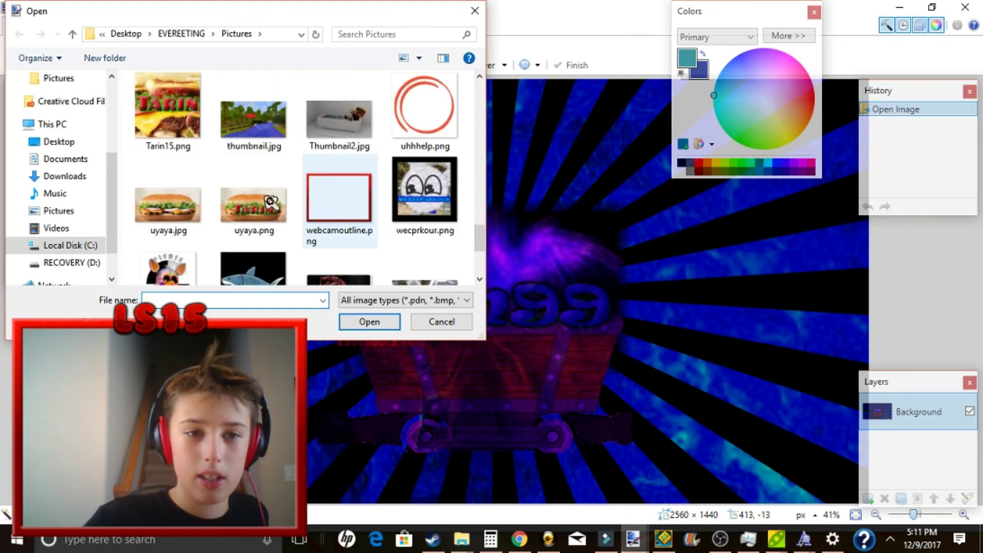
scroll(414, 117, "down", 1)
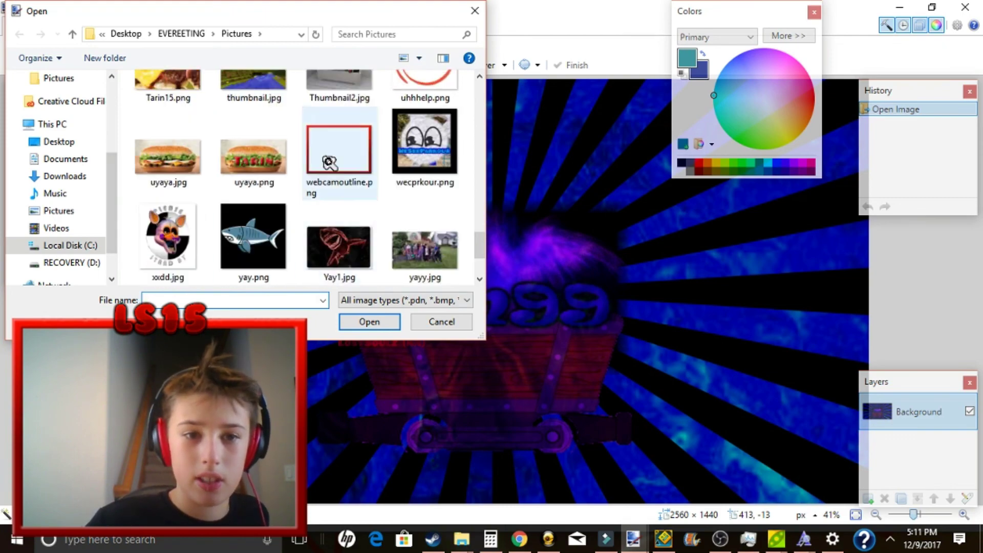
scroll(328, 162, "down", 1)
scroll(366, 173, "up", 15)
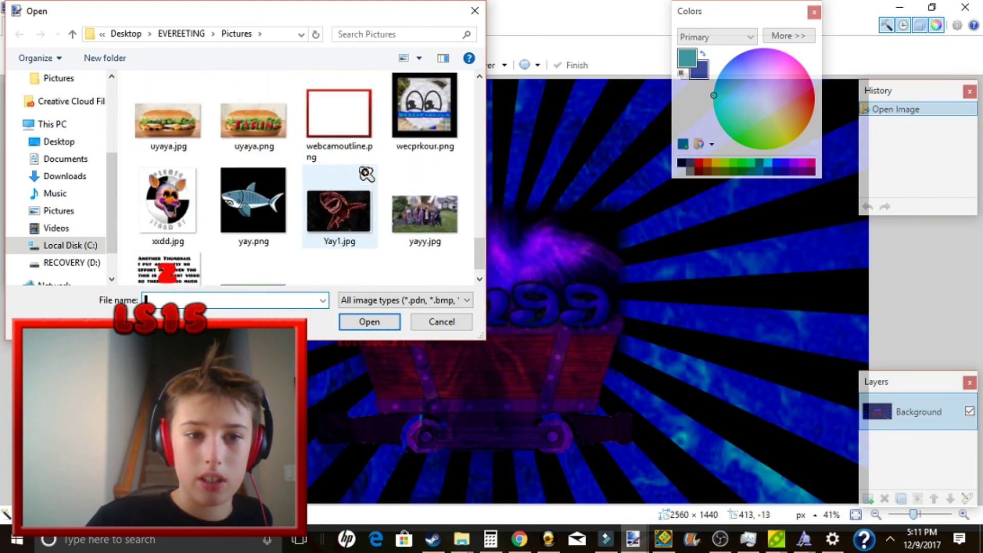
scroll(365, 159, "up", 5)
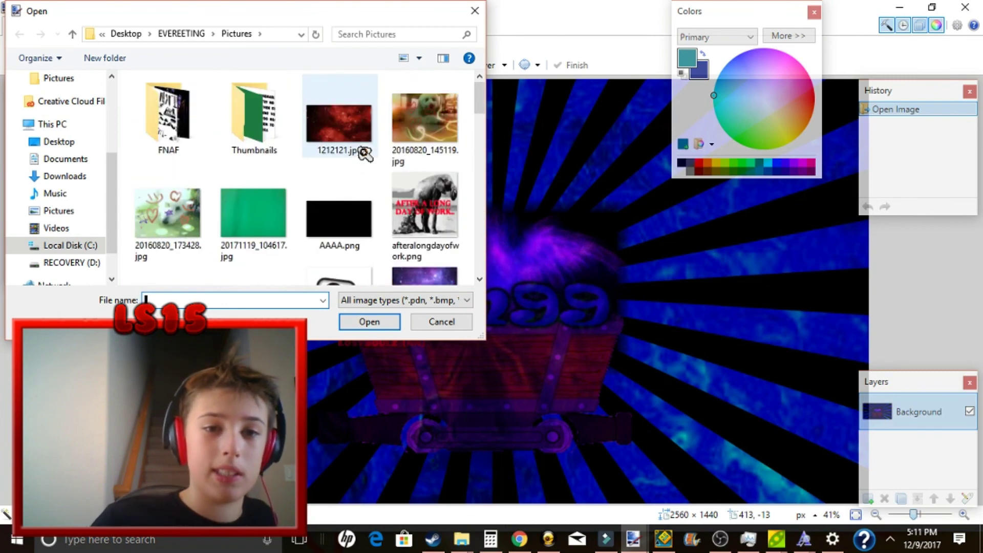
Select cursorchannel1.png in the Pictures folder and look at its available file actions
scroll(364, 153, "down", 2)
left_click(366, 174)
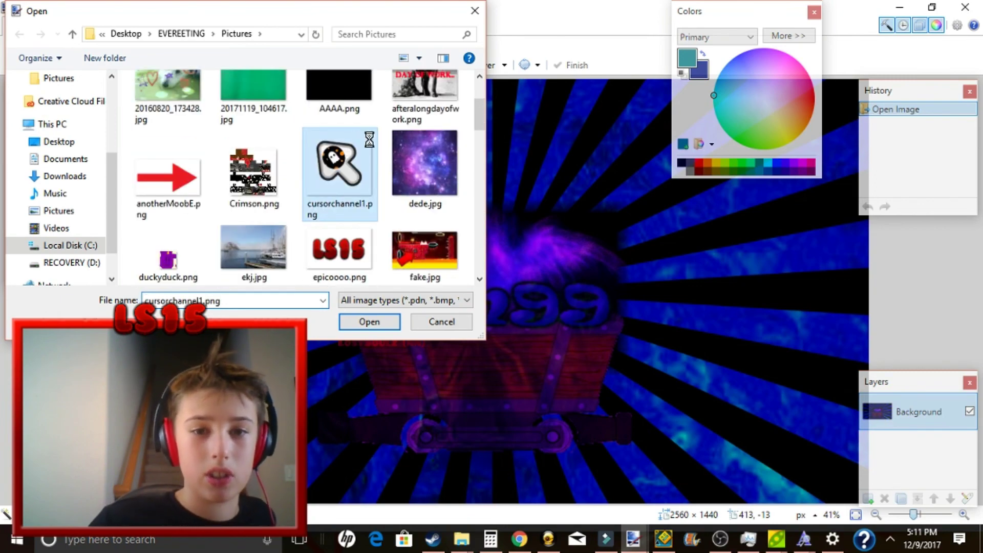
key("shift+F10")
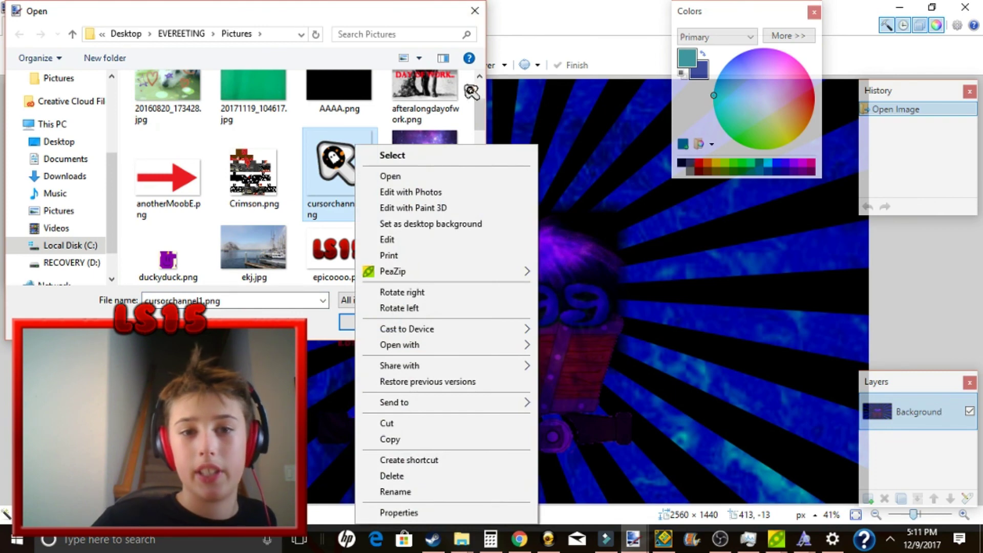
key("Escape")
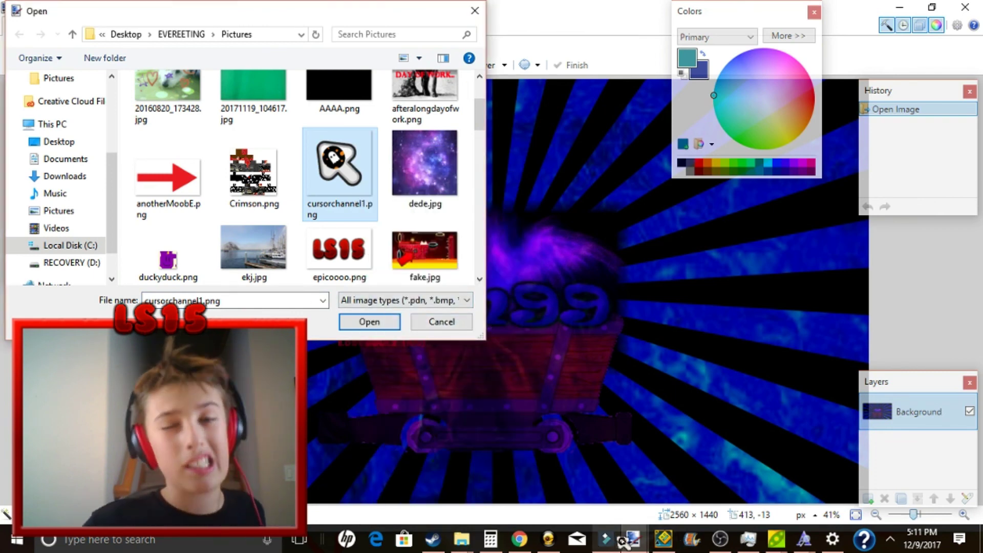
mouse_move(622, 542)
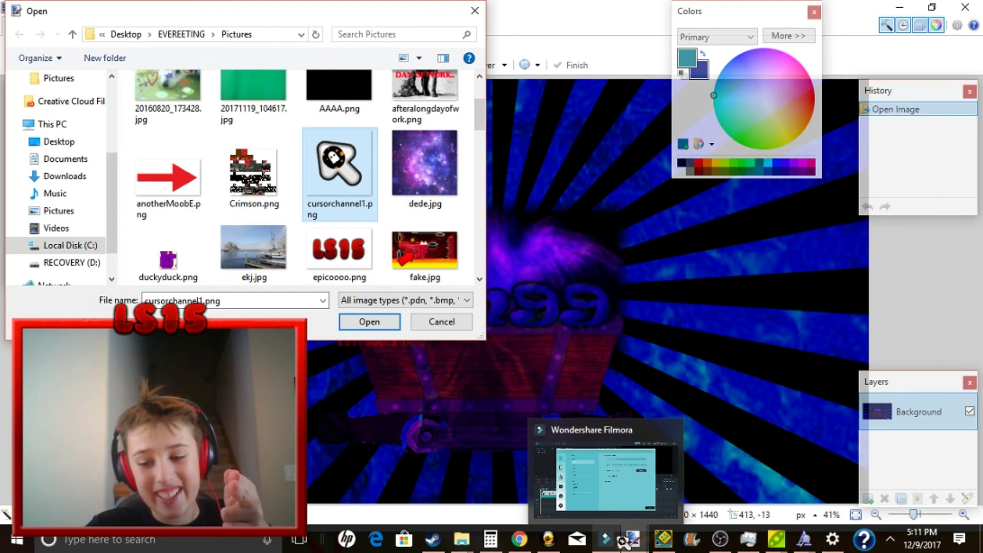